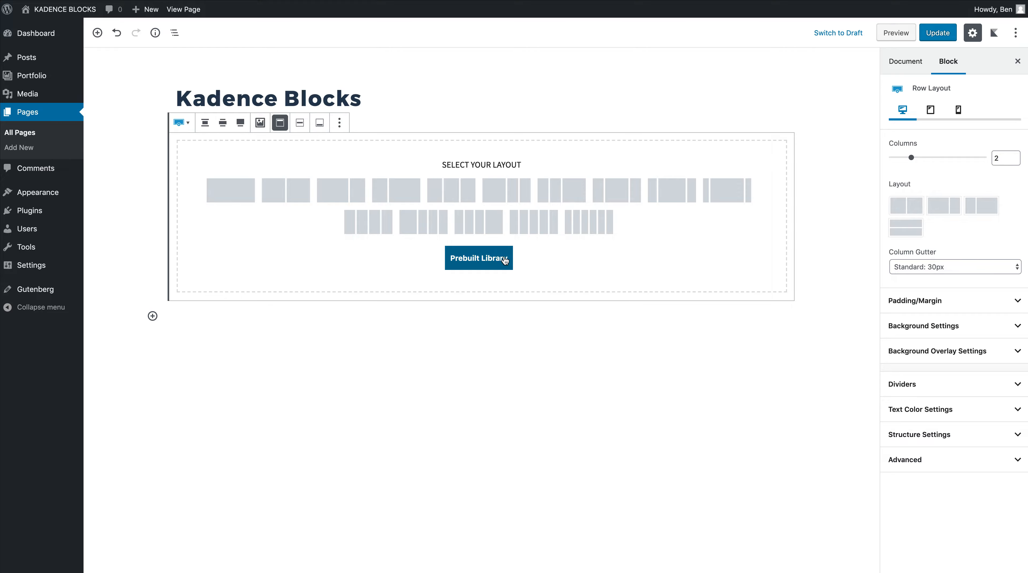
# - Insert the prebuilt "Create Amazing Content with Gutenberg" mountain hero section from the Prebuilt Library
pyautogui.click(506, 260)
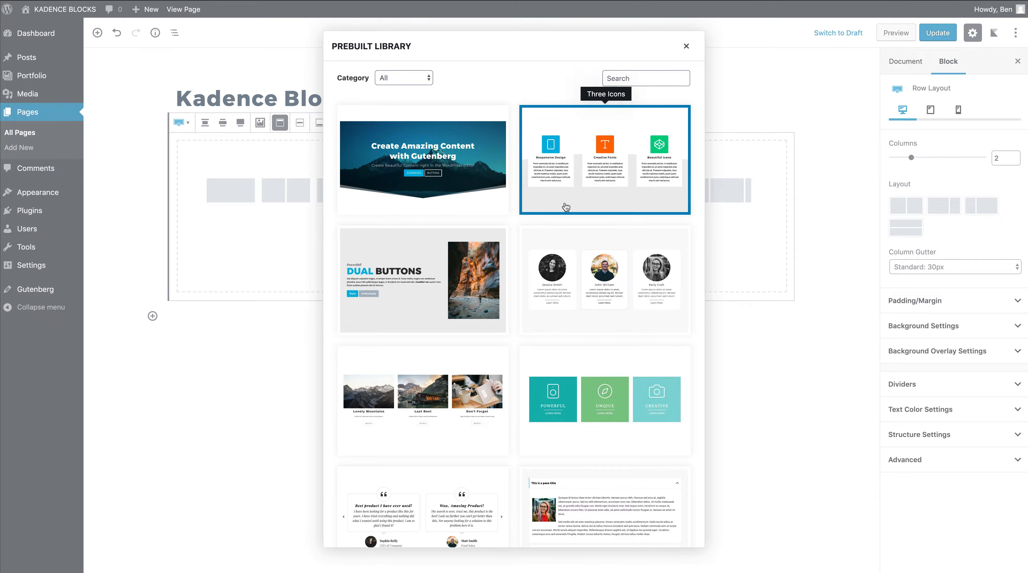
pyautogui.scroll(-5, 565, 205)
pyautogui.scroll(-5, 542, 296)
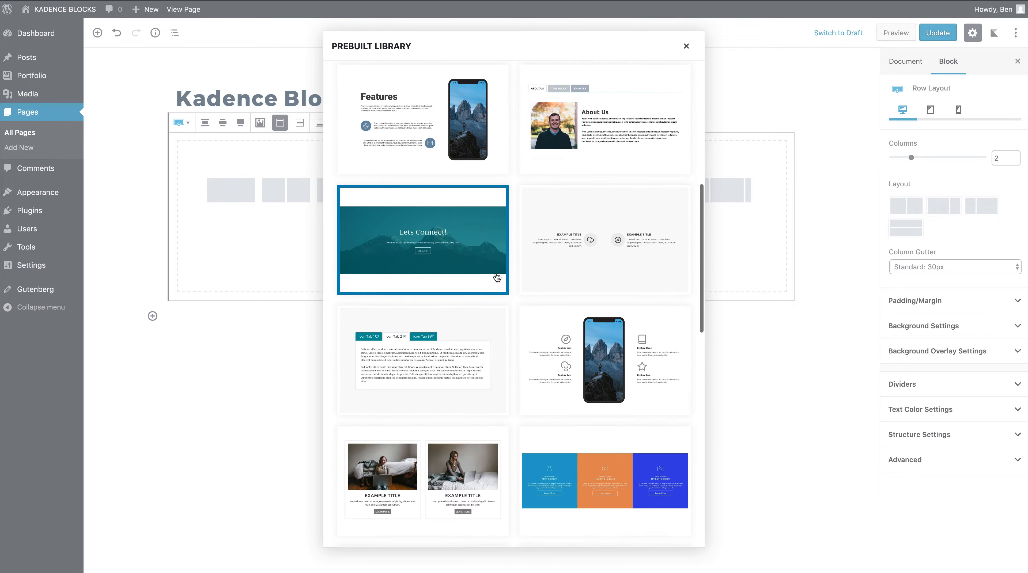
pyautogui.scroll(10, 496, 283)
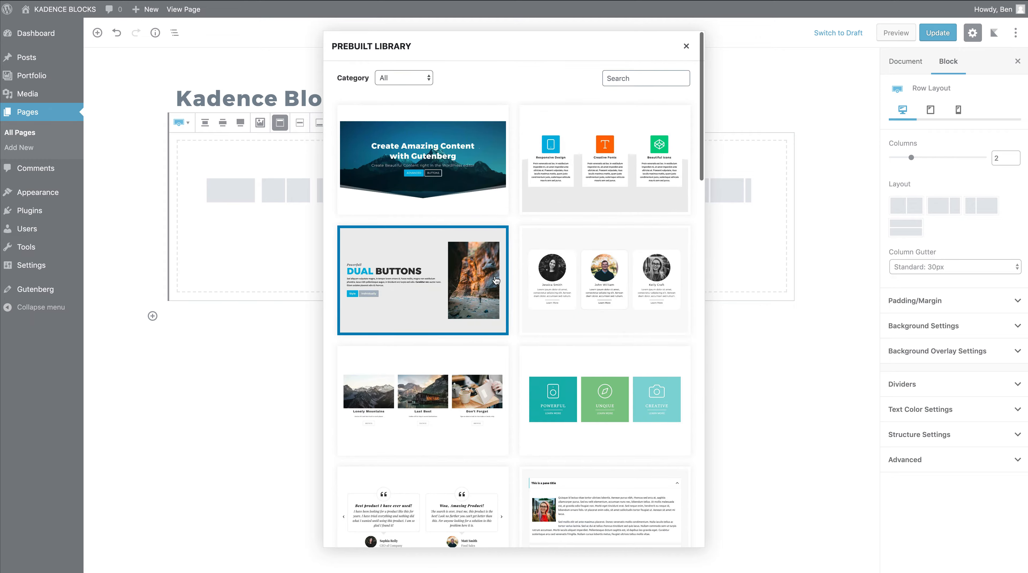
pyautogui.click(440, 188)
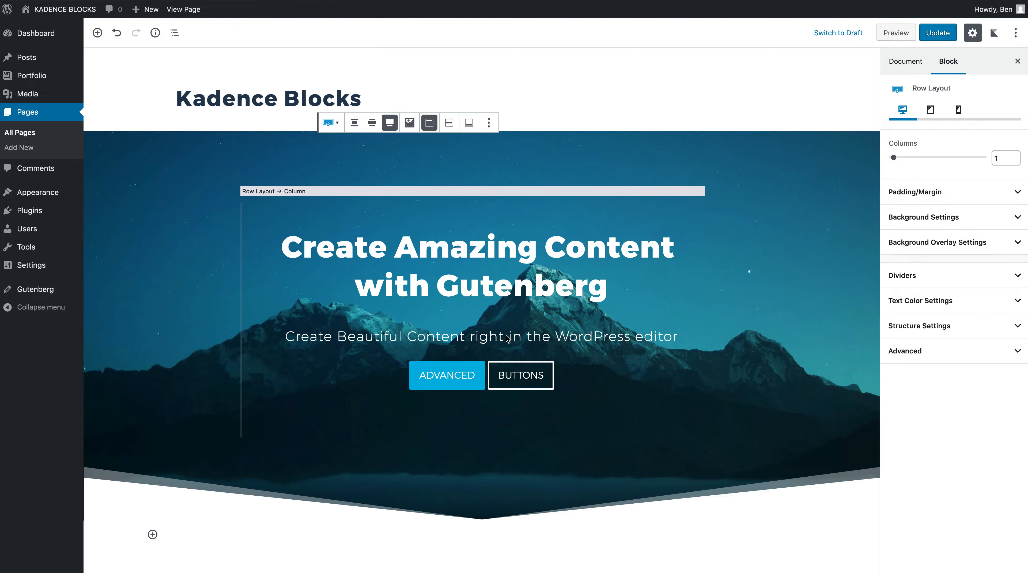
# - Select the outer row of the mountain hero section and remove it from the page
pyautogui.click(472, 262)
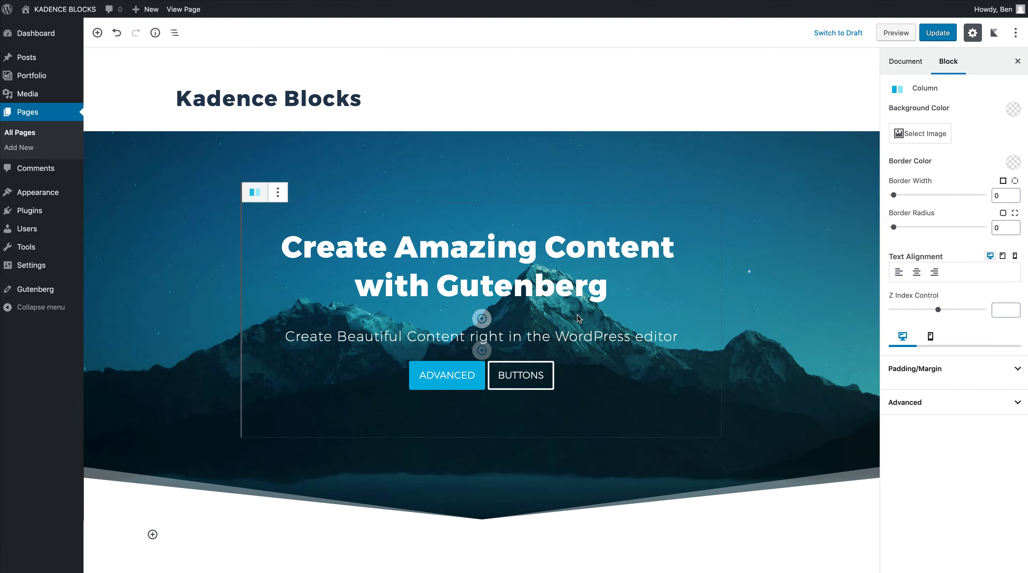
pyautogui.click(312, 154)
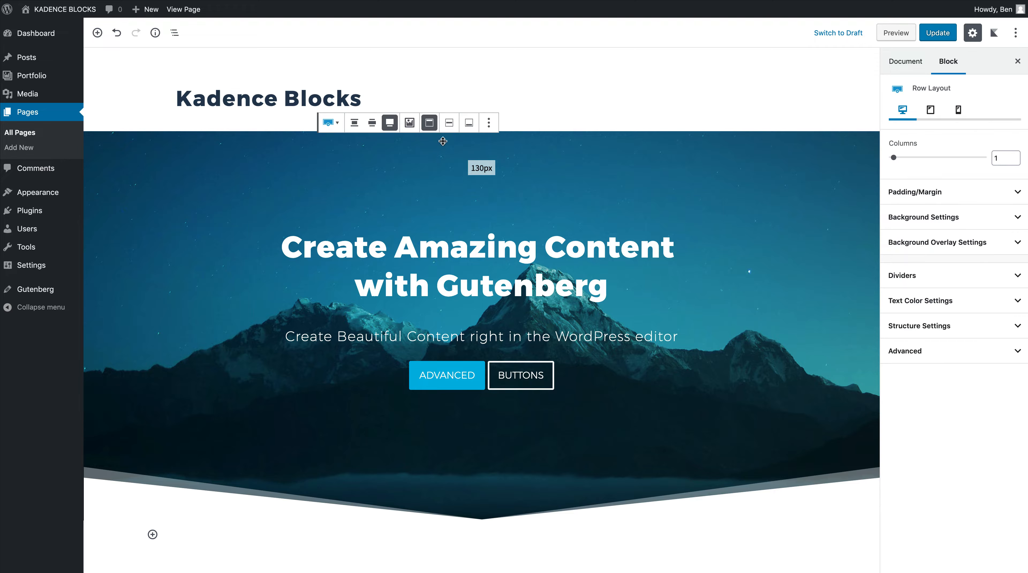
pyautogui.click(488, 123)
pyautogui.click(530, 294)
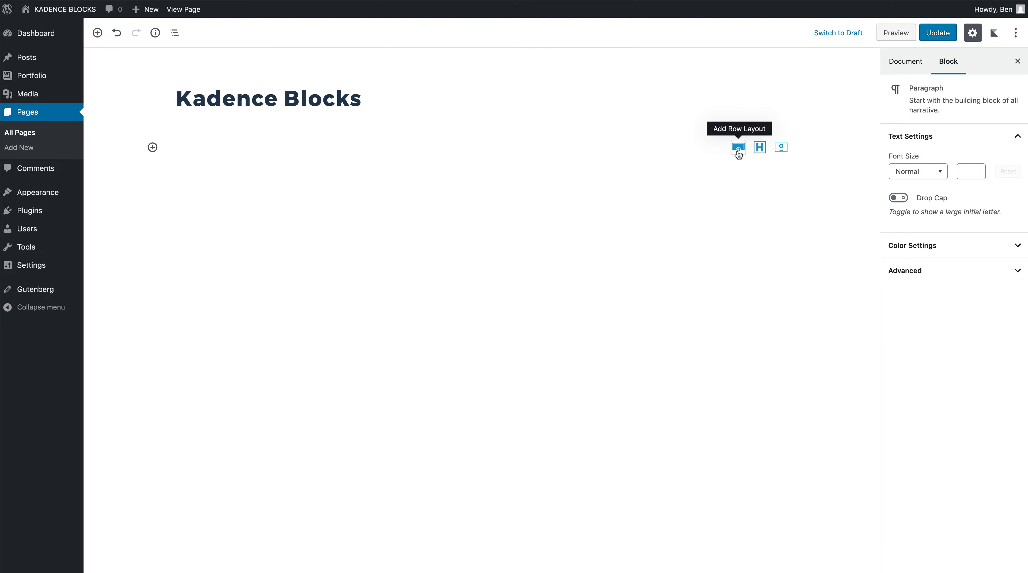
# - Add a Row Layout with two equal columns and set its alignment to full width
pyautogui.click(738, 150)
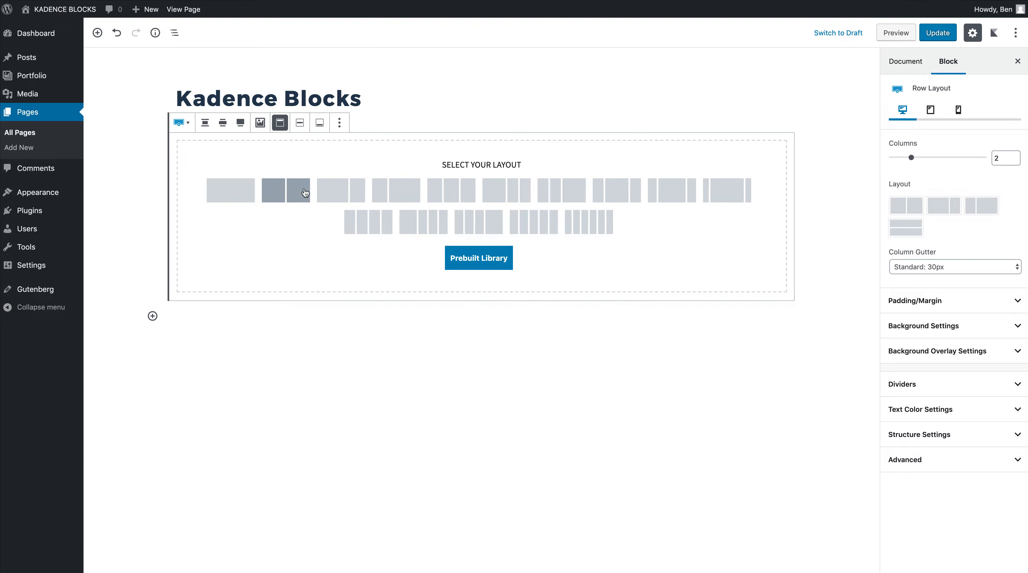
pyautogui.click(292, 195)
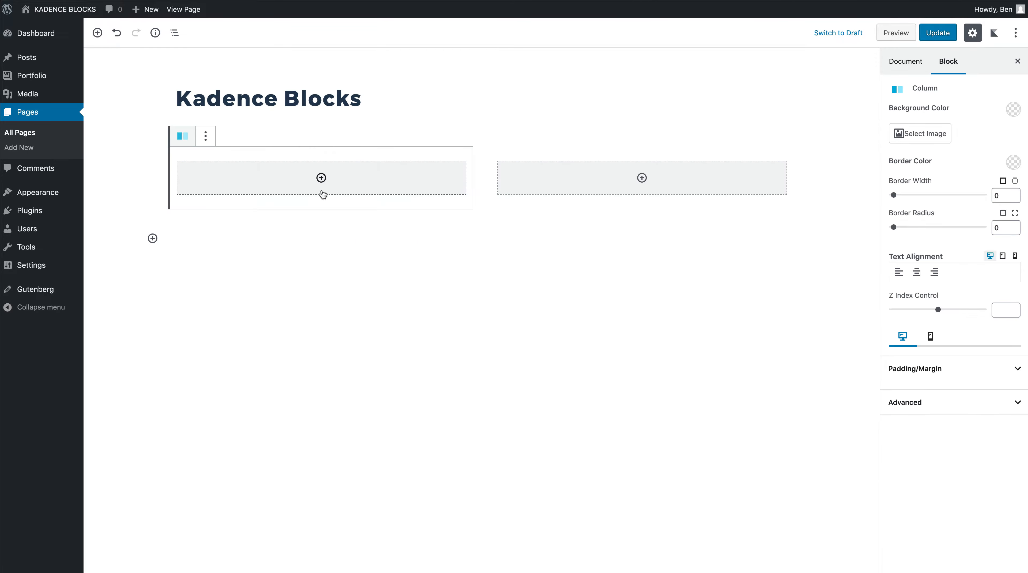
pyautogui.click(483, 140)
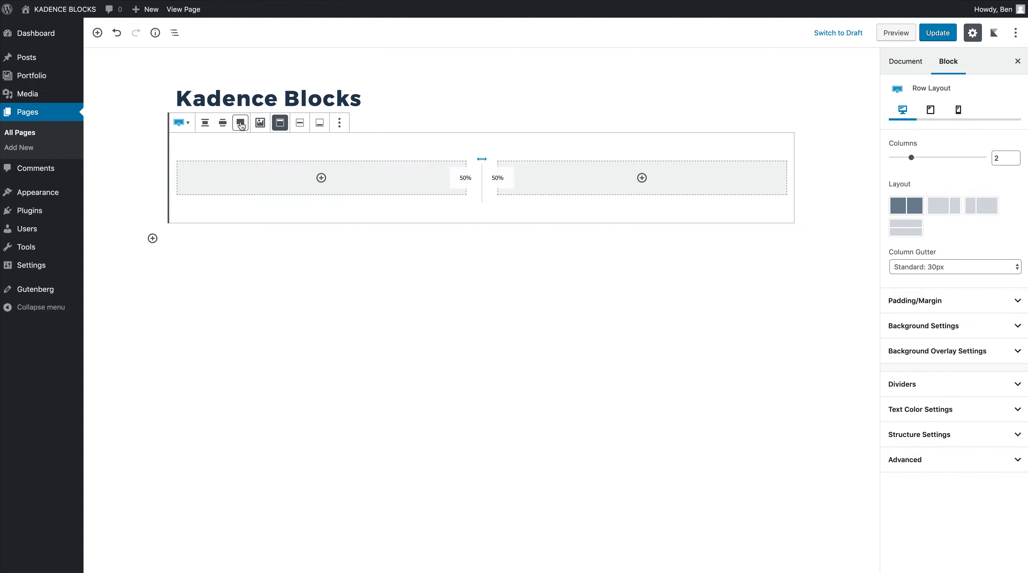
pyautogui.click(241, 127)
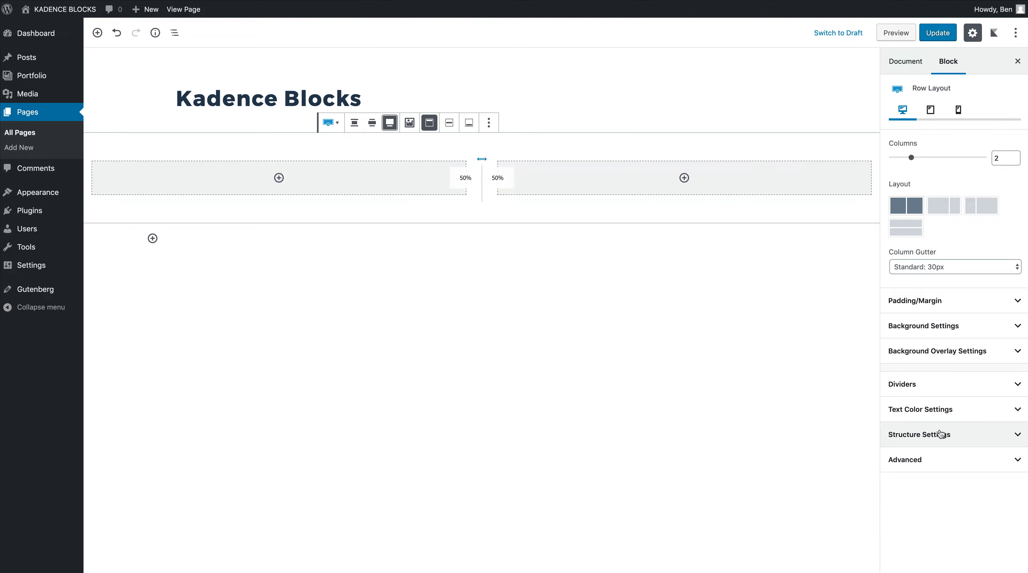
# - Set the row's Content Max Width to 1140 px in its structure settings
pyautogui.click(940, 438)
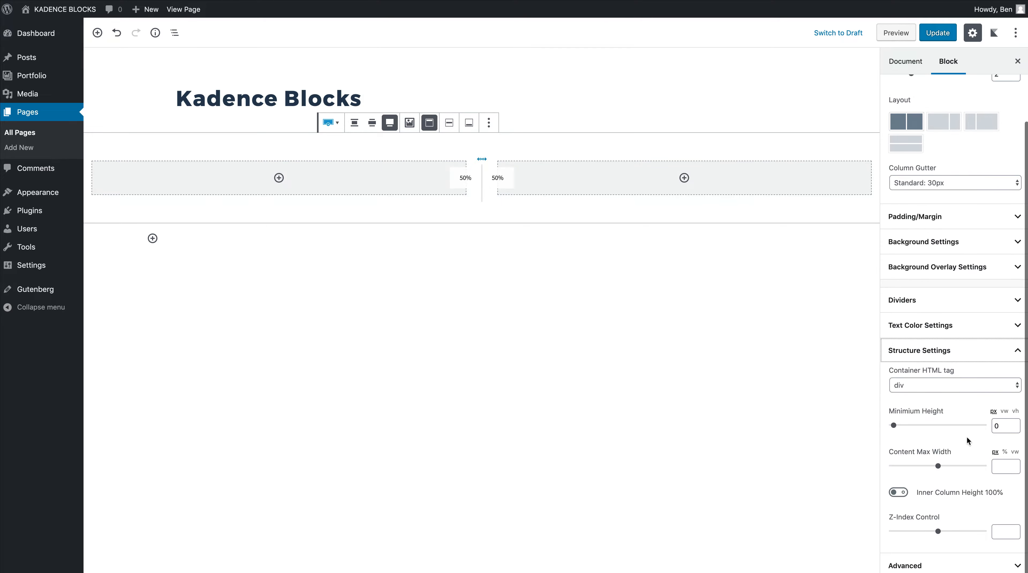
pyautogui.click(1004, 465)
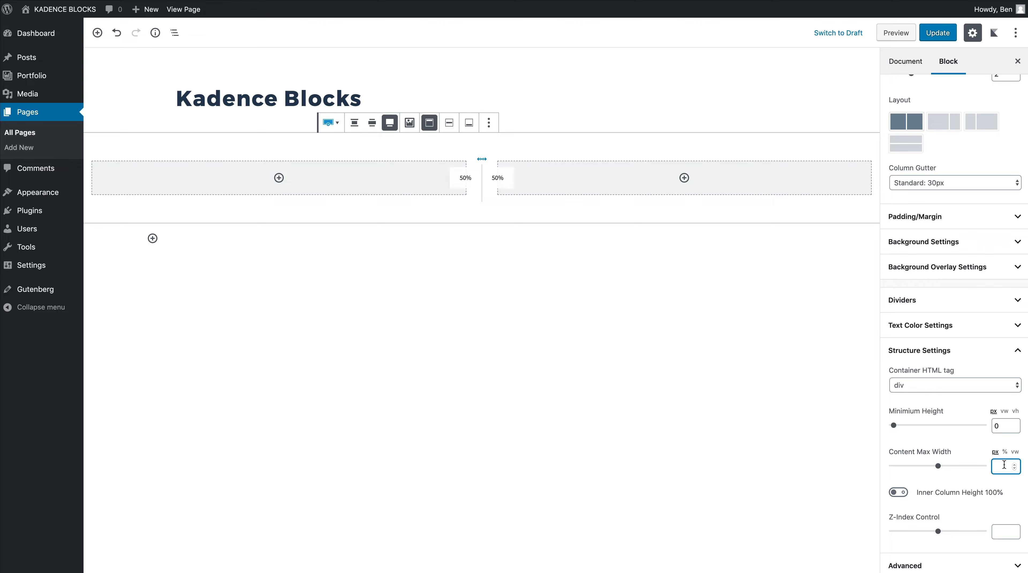
pyautogui.write('1140')
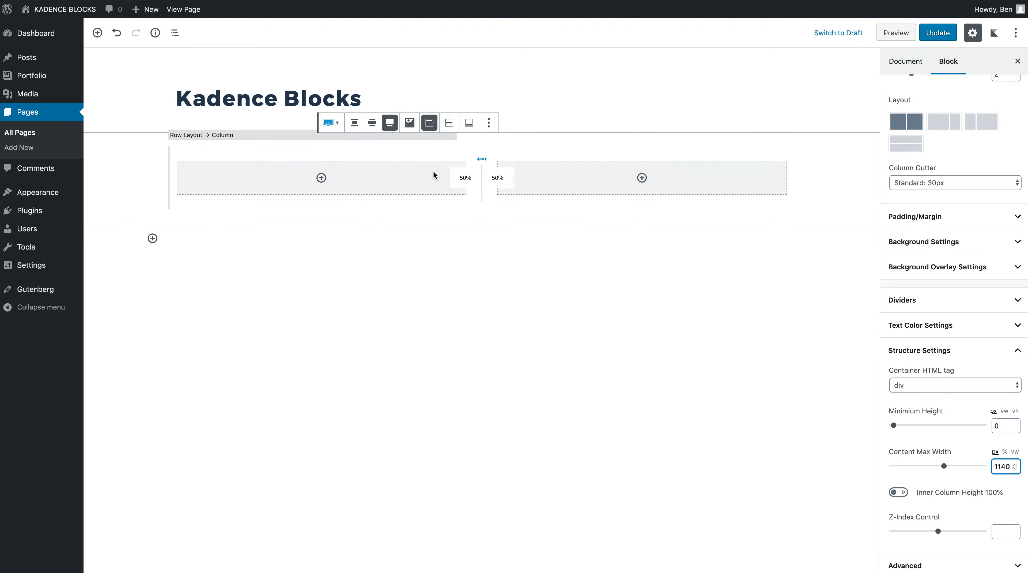
pyautogui.click(837, 162)
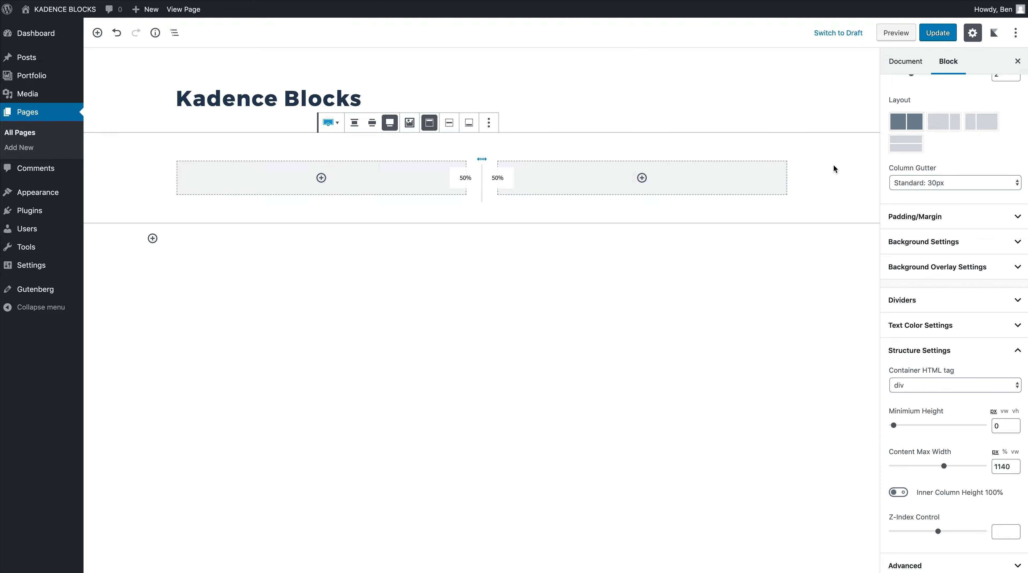
# - Set the row's background color to the lighter red #ea5959 from the palette
pyautogui.click(939, 244)
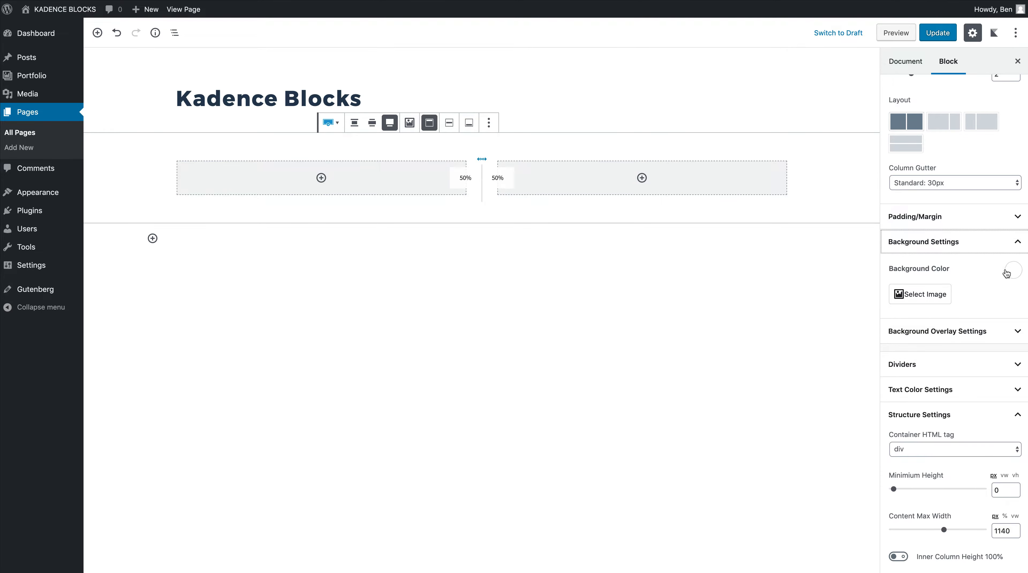
pyautogui.click(1010, 271)
pyautogui.click(907, 238)
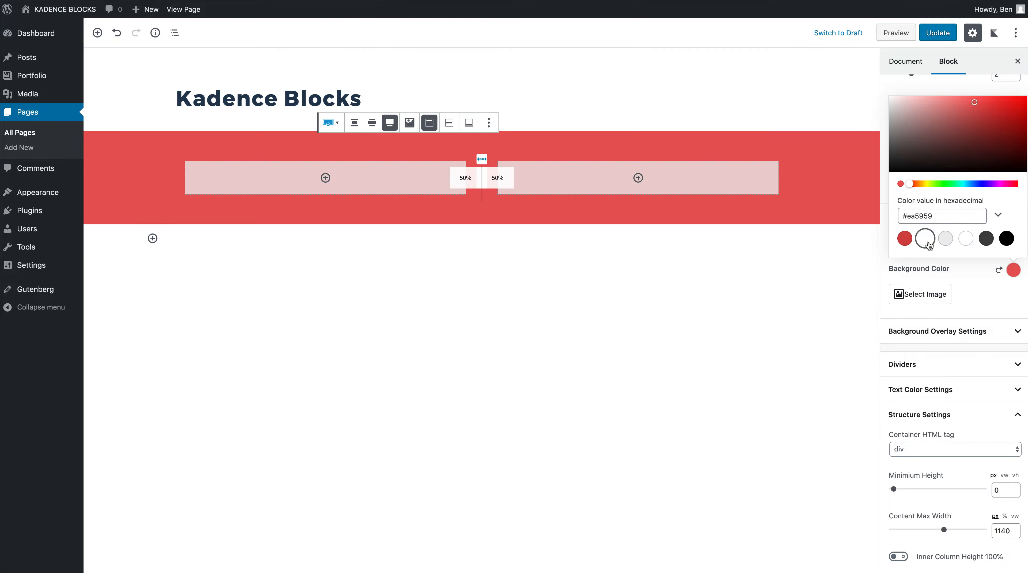
pyautogui.click(973, 300)
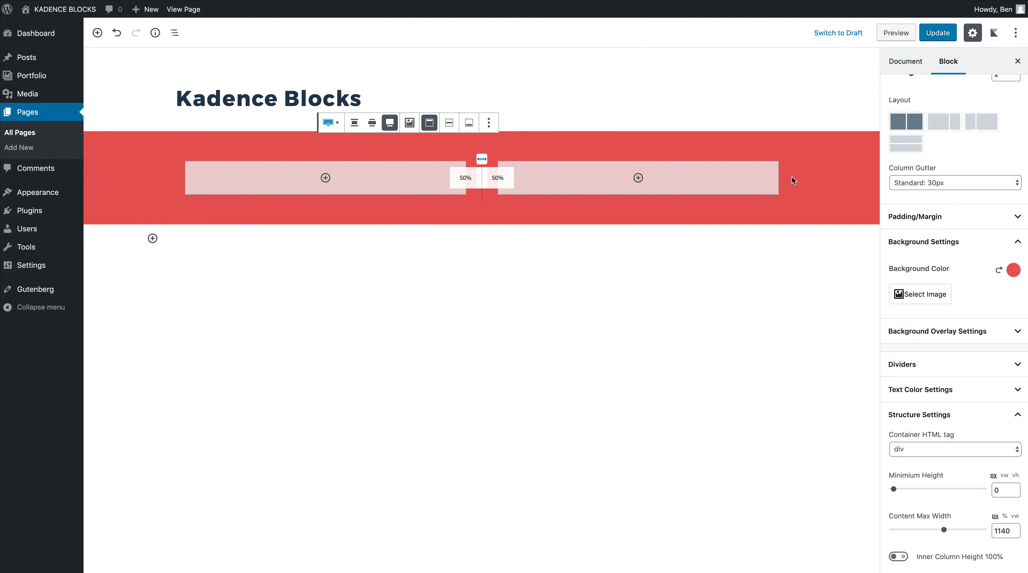
# - Give the row a gradient background overlay with opacity 100 and #ea5959 as its first color
pyautogui.click(961, 334)
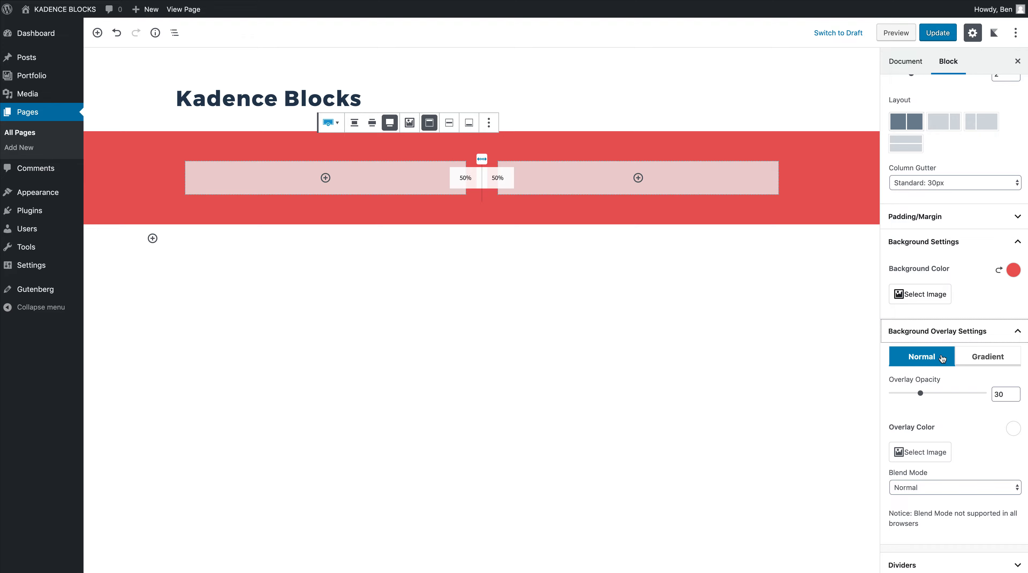
pyautogui.click(988, 365)
pyautogui.scroll(-3, 986, 364)
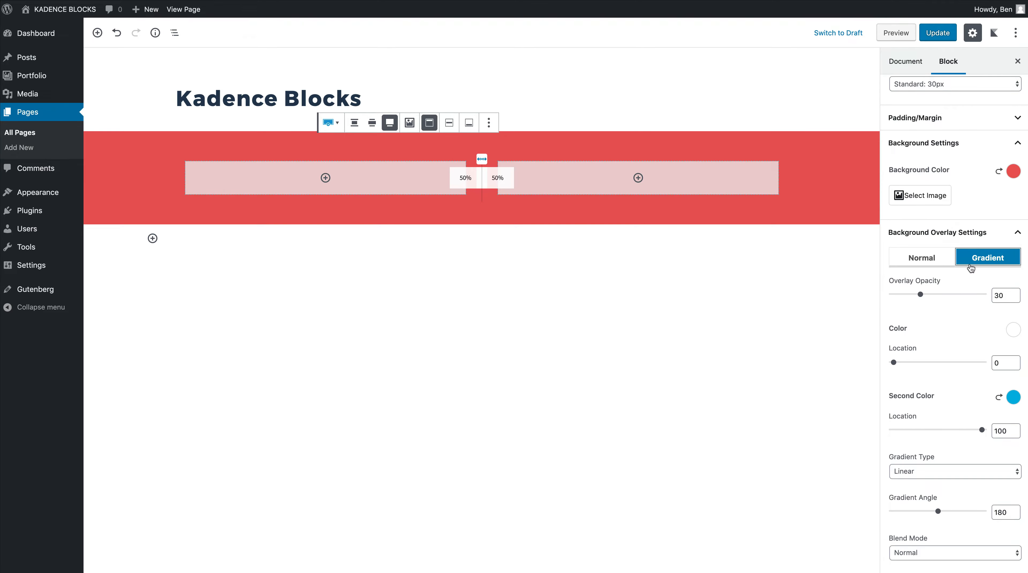
pyautogui.moveTo(920, 295); pyautogui.dragTo(1001, 298)
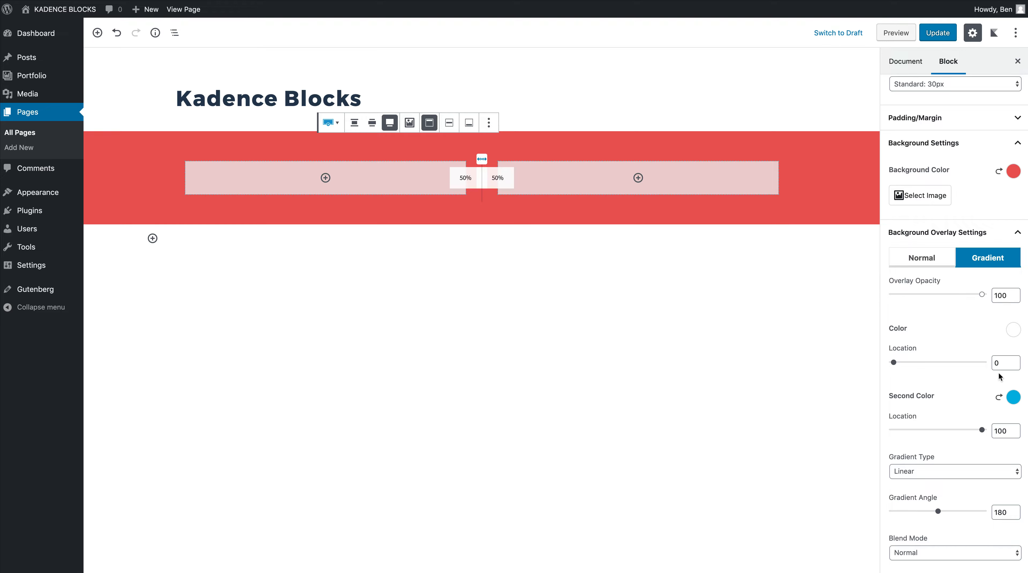
pyautogui.click(1013, 330)
pyautogui.click(925, 298)
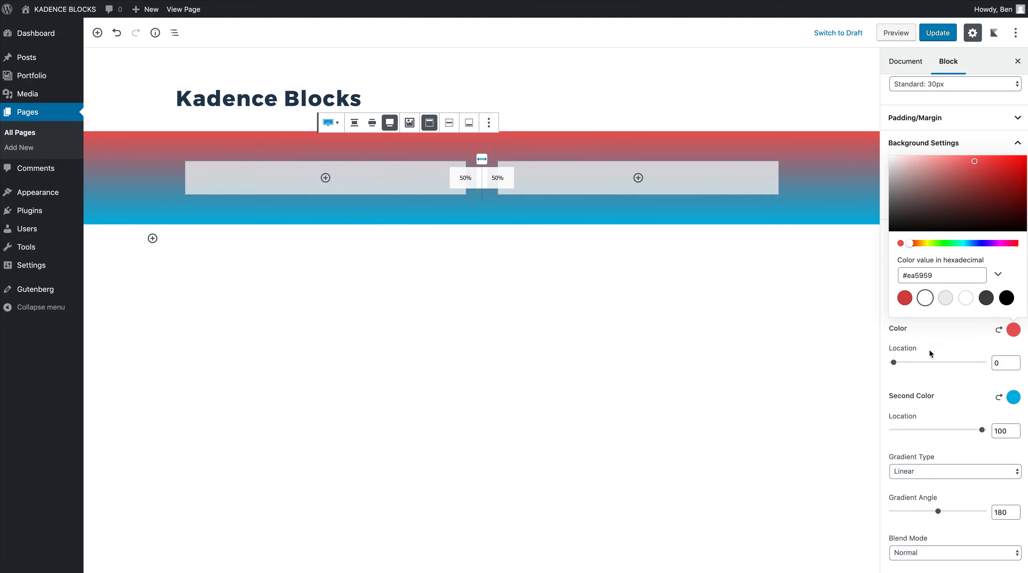
pyautogui.click(957, 342)
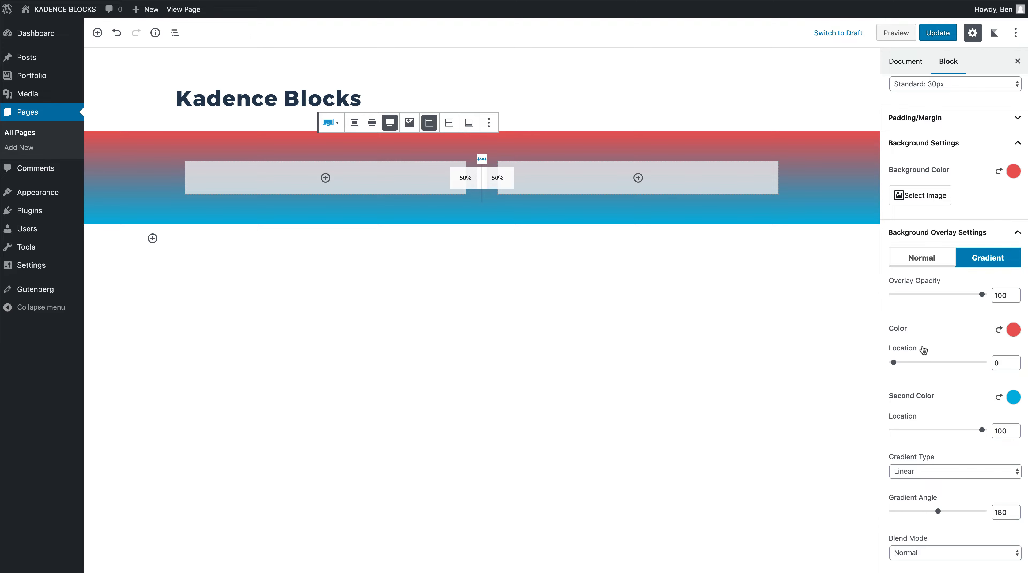
# - Add a custom dark blue to the Kadence Blocks color palette and enable using only Kadence Blocks colors
pyautogui.scroll(5, 924, 349)
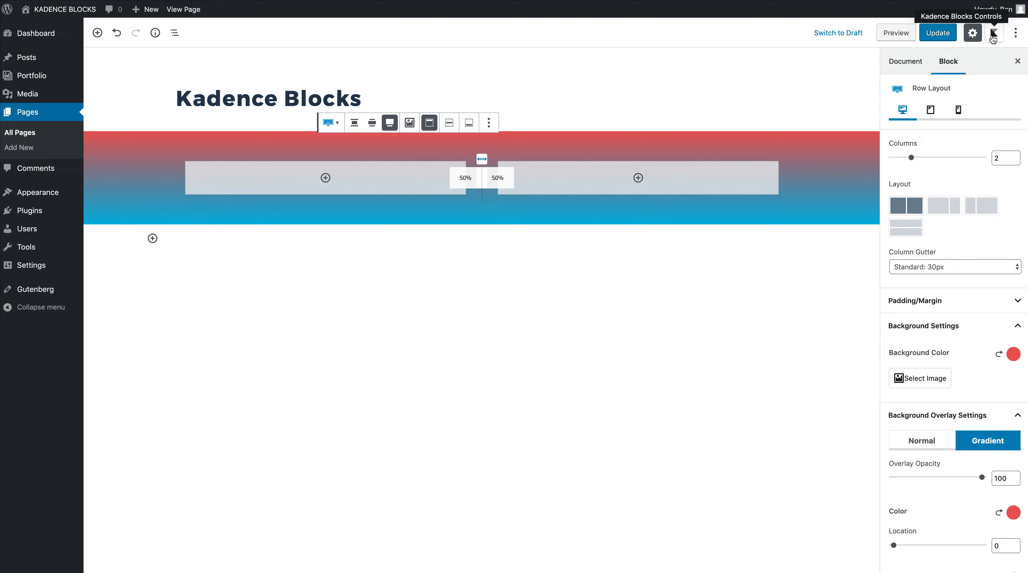
pyautogui.click(993, 35)
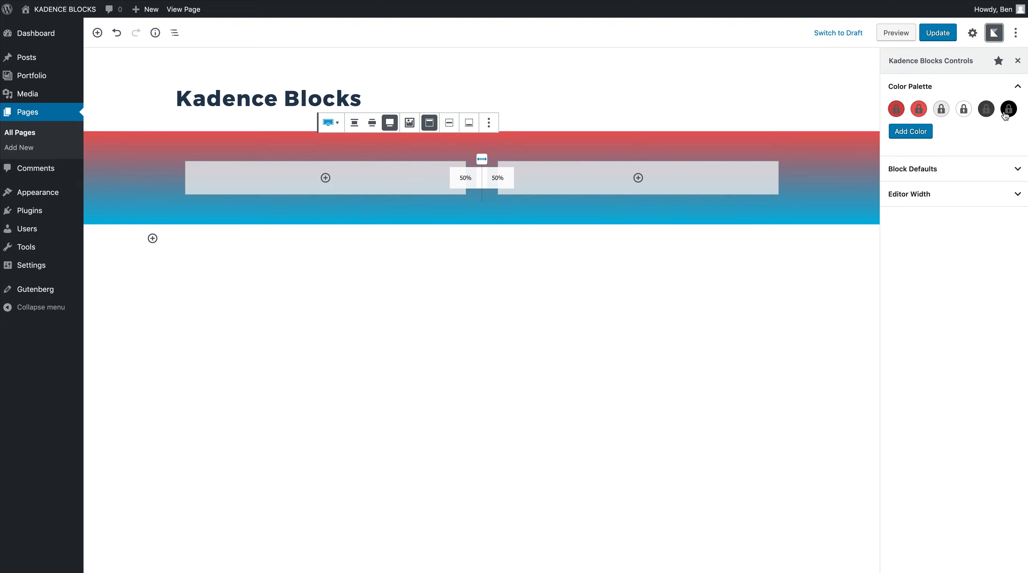
pyautogui.click(918, 138)
pyautogui.click(896, 131)
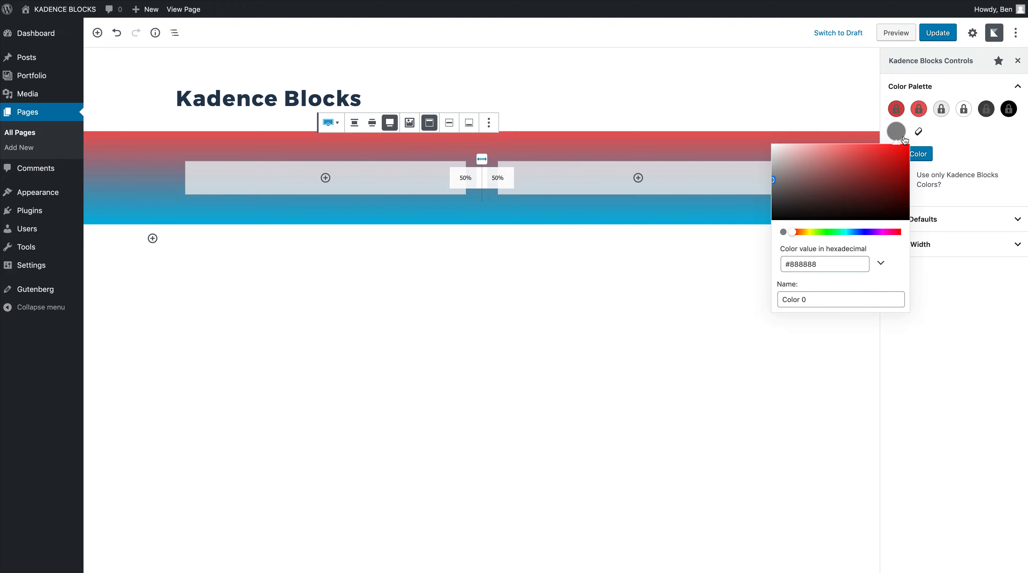
pyautogui.click(877, 184)
pyautogui.moveTo(878, 184); pyautogui.dragTo(865, 175)
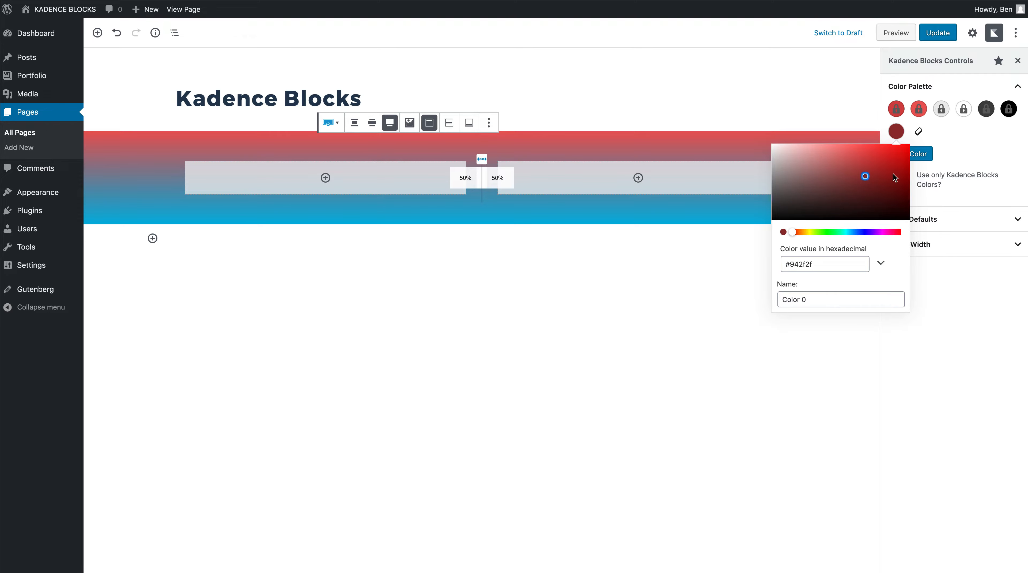
pyautogui.click(860, 233)
pyautogui.click(957, 142)
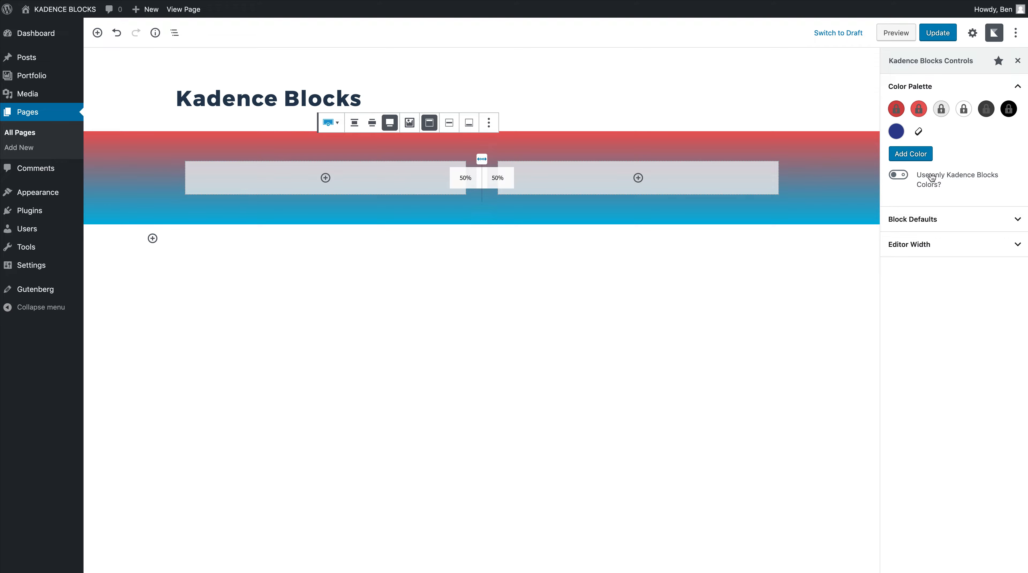
pyautogui.click(899, 176)
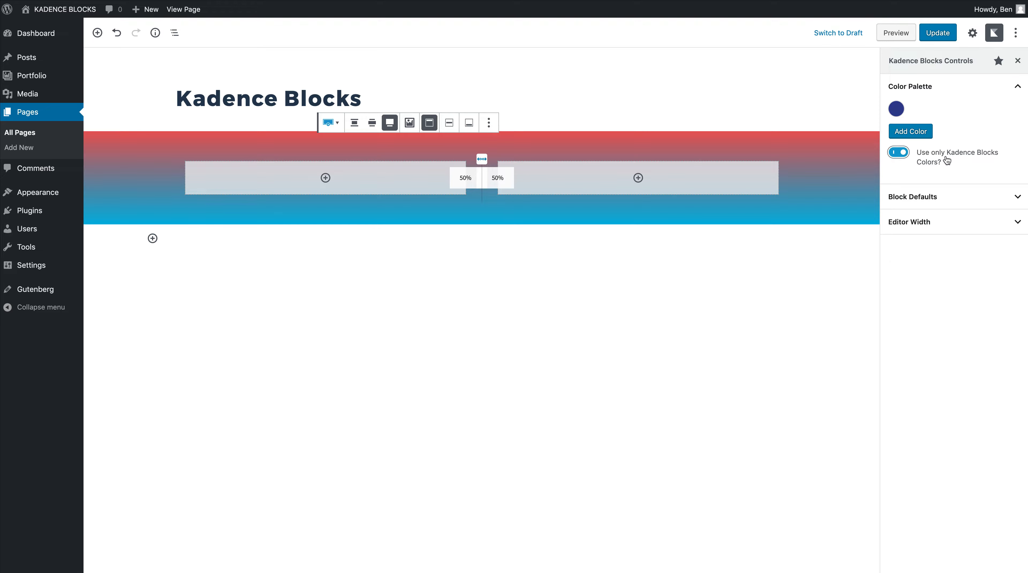
pyautogui.click(900, 113)
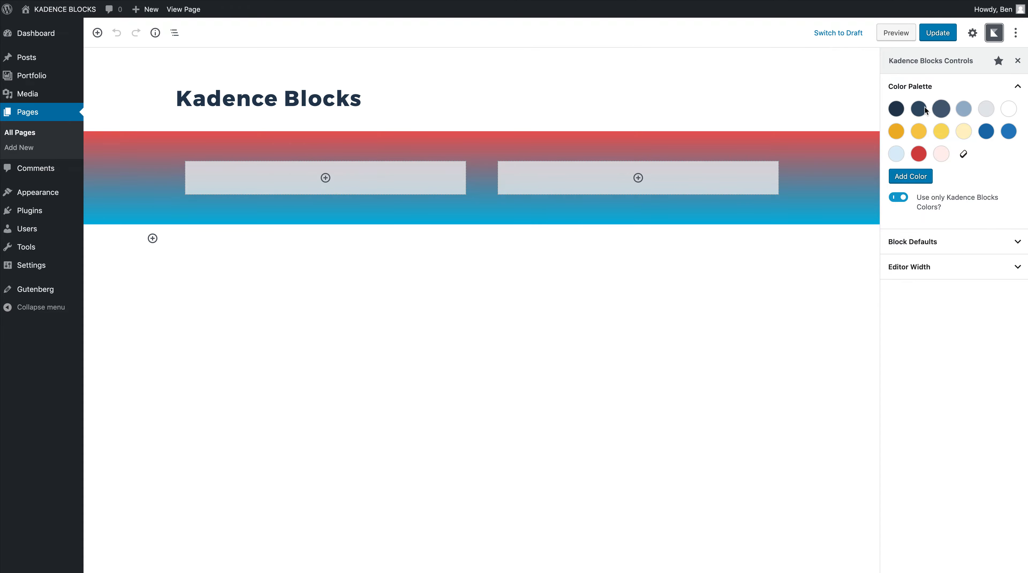
# - Set the location of both the first and second color in the row's gradient overlay to 55
pyautogui.click(851, 189)
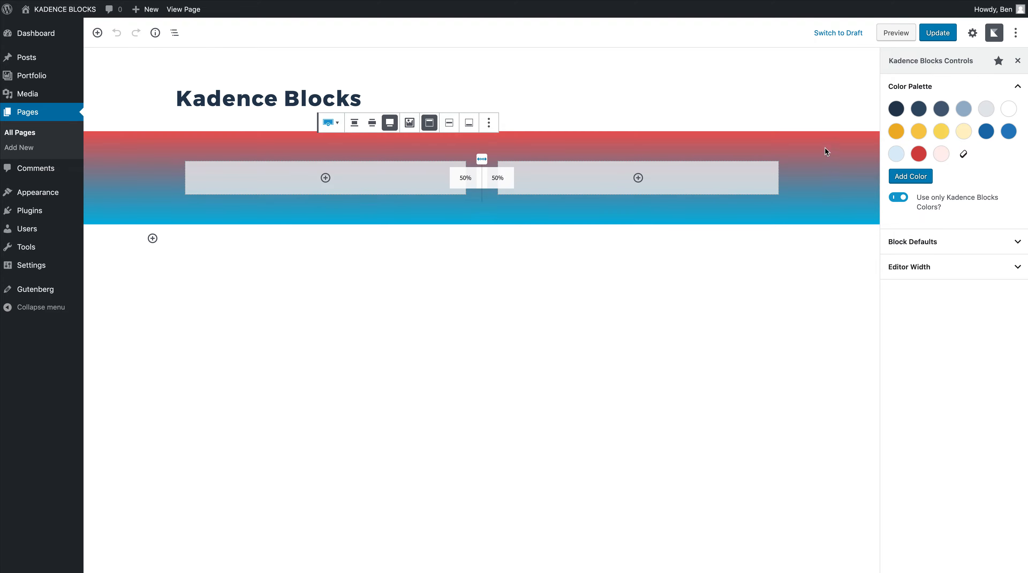
pyautogui.click(973, 34)
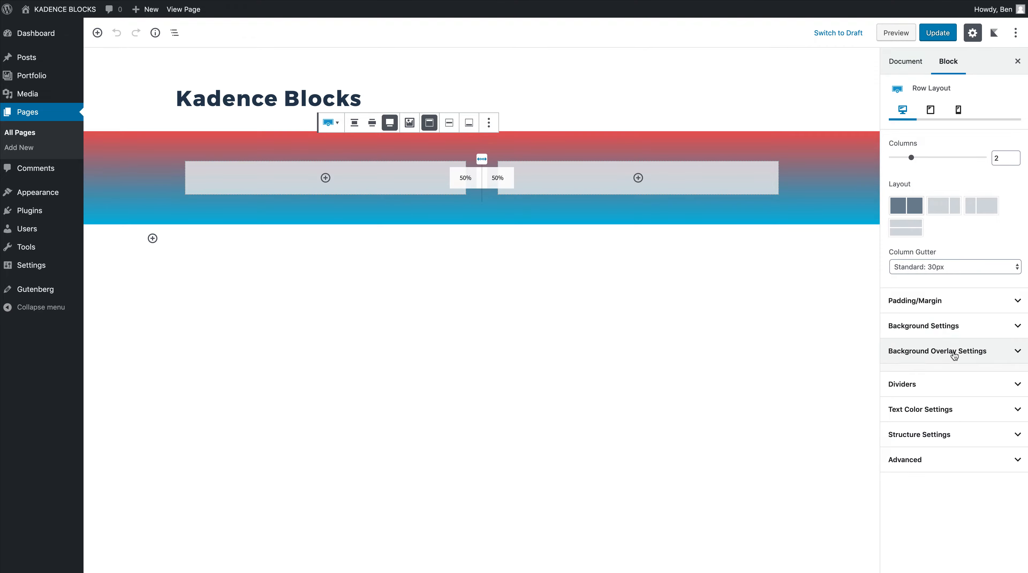
pyautogui.click(954, 352)
pyautogui.scroll(-4, 963, 411)
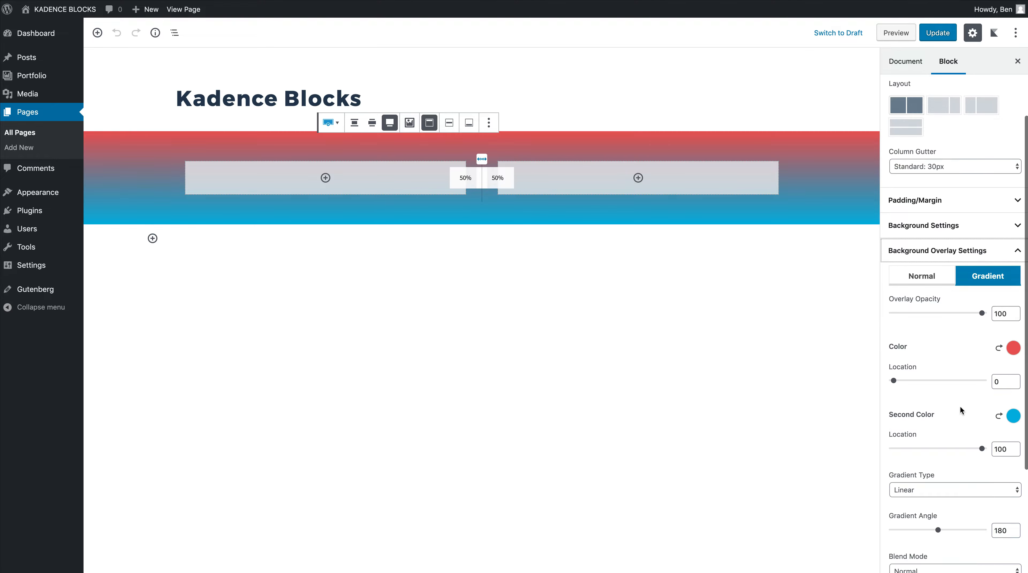
pyautogui.moveTo(894, 329); pyautogui.dragTo(943, 335)
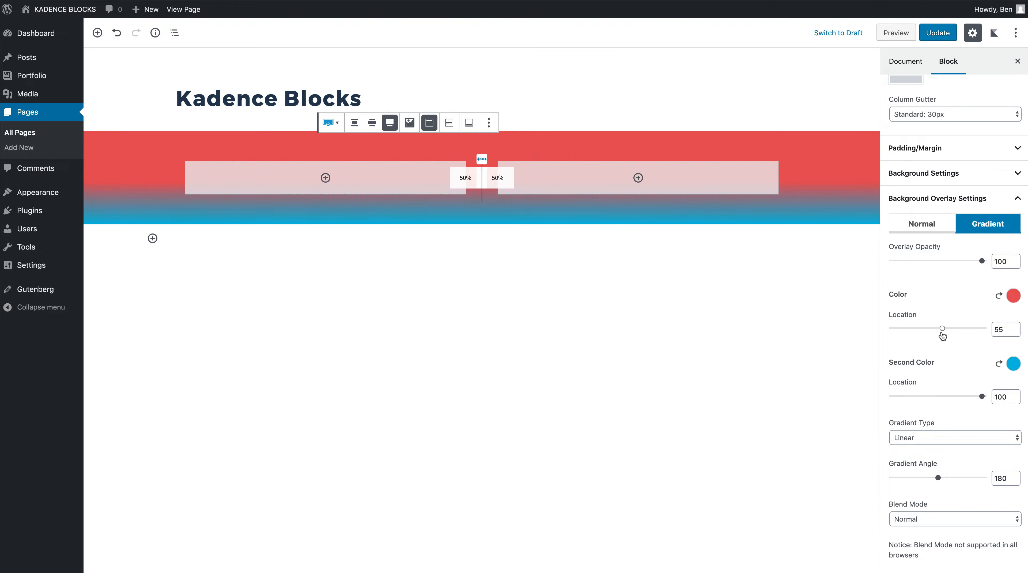
pyautogui.moveTo(982, 398); pyautogui.dragTo(943, 398)
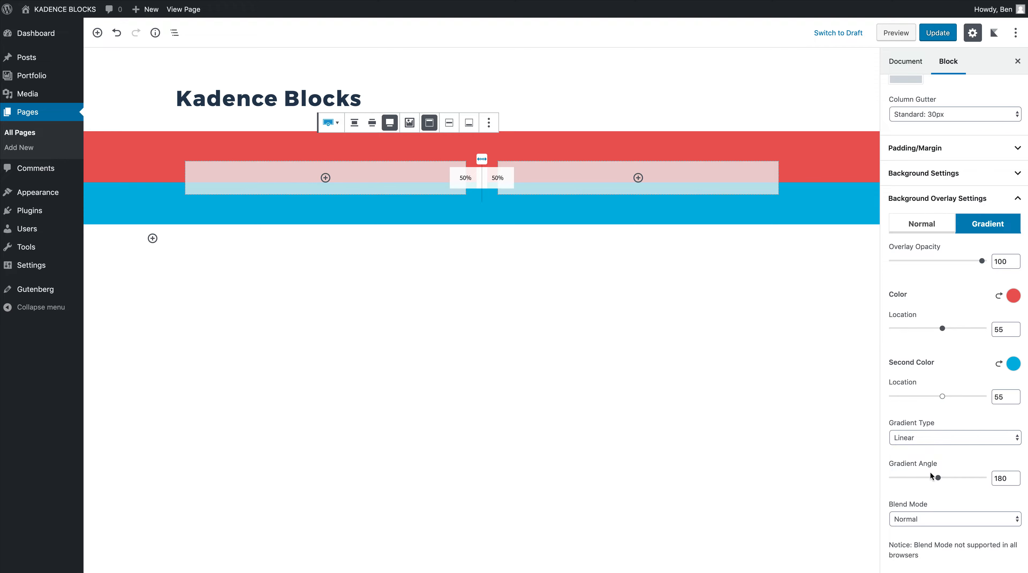
# - Set the row's gradient overlay angle to 13 and its second color to the palette yellow #f7c948
pyautogui.moveTo(936, 479); pyautogui.dragTo(892, 480)
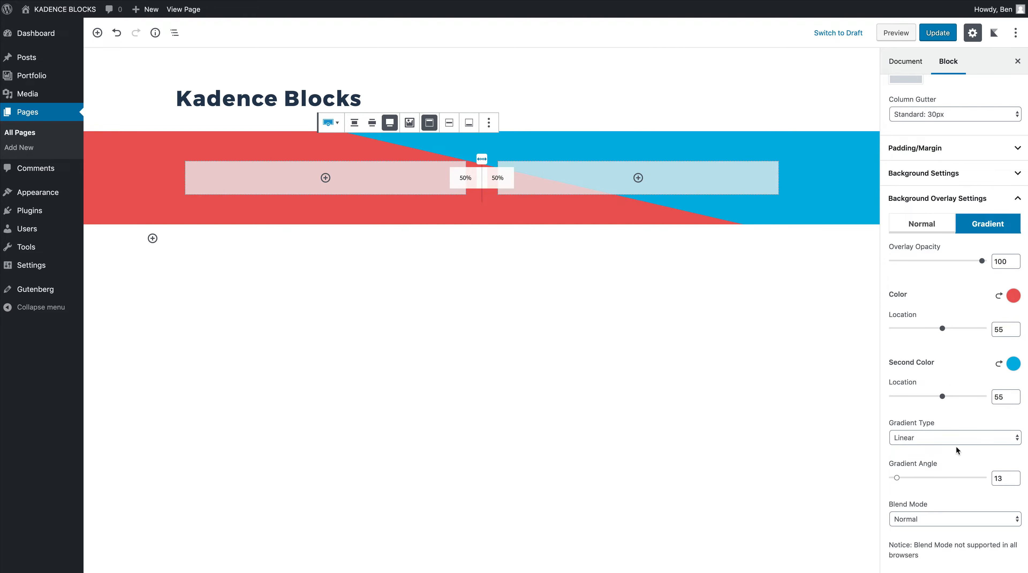
pyautogui.click(1012, 363)
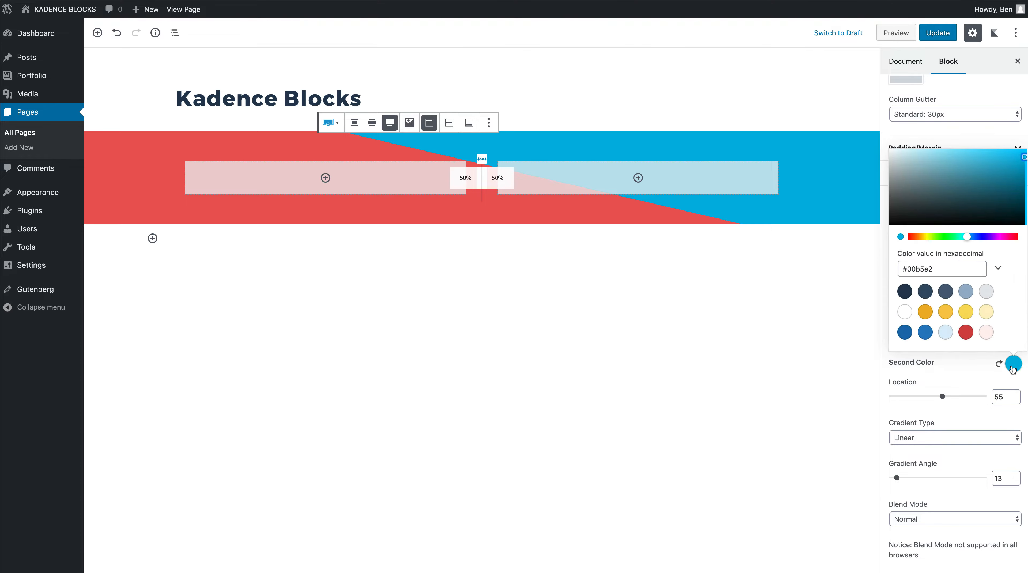
pyautogui.click(945, 312)
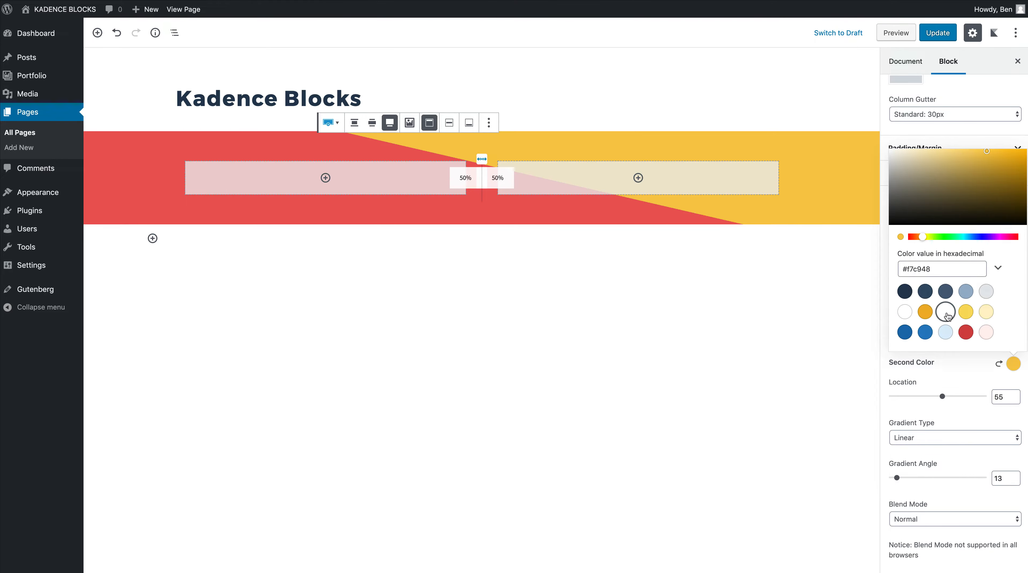
pyautogui.click(966, 371)
# - Set the first color of the row's gradient overlay to the lighter palette yellow #fadb5f
pyautogui.click(1013, 296)
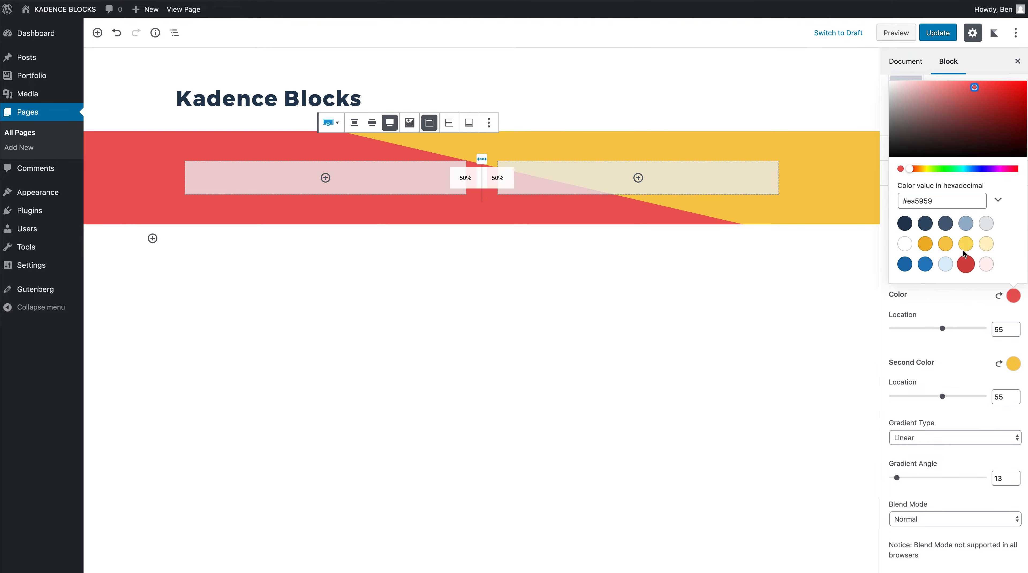
pyautogui.click(965, 244)
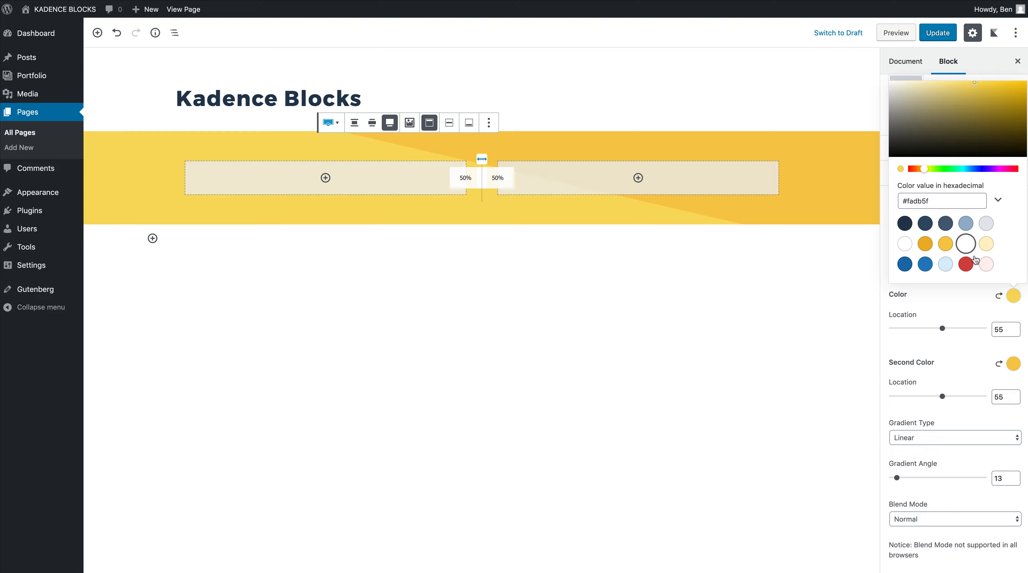
pyautogui.click(968, 361)
# - Insert an Image block in the row's right column using undraw_creativity_wqmm.png from the media library
pyautogui.click(640, 170)
pyautogui.click(638, 178)
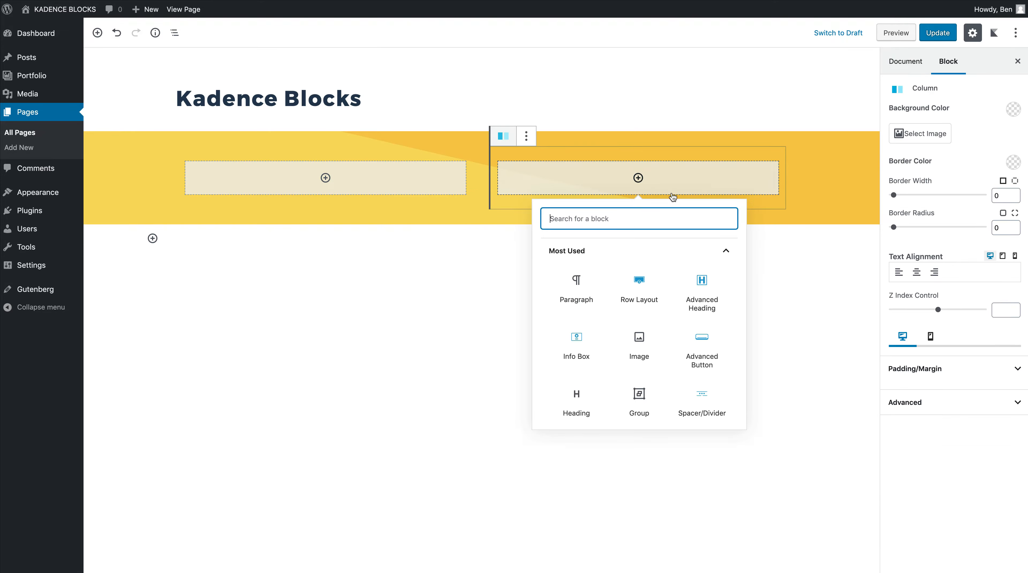
pyautogui.click(632, 344)
pyautogui.click(657, 223)
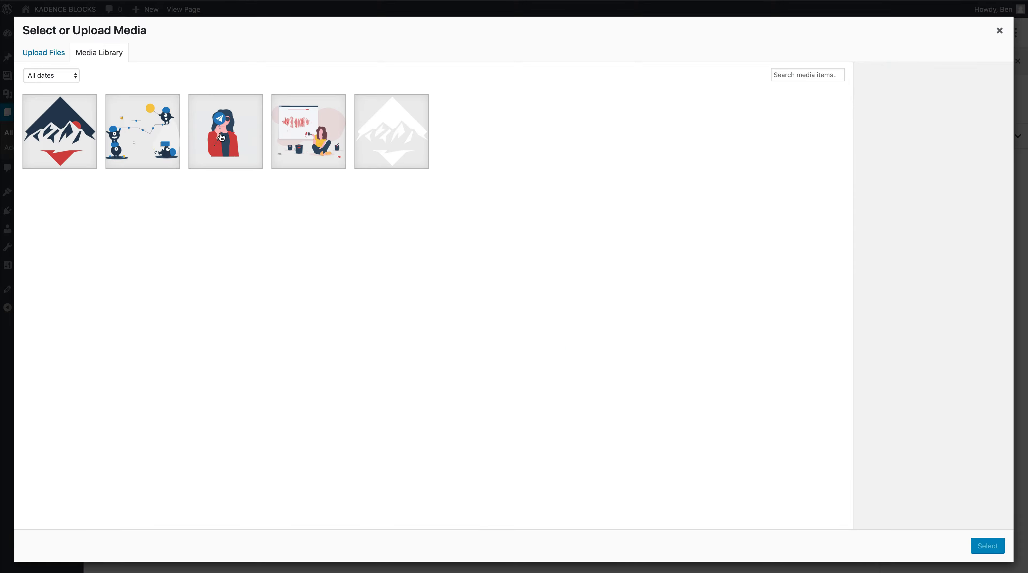
pyautogui.click(311, 145)
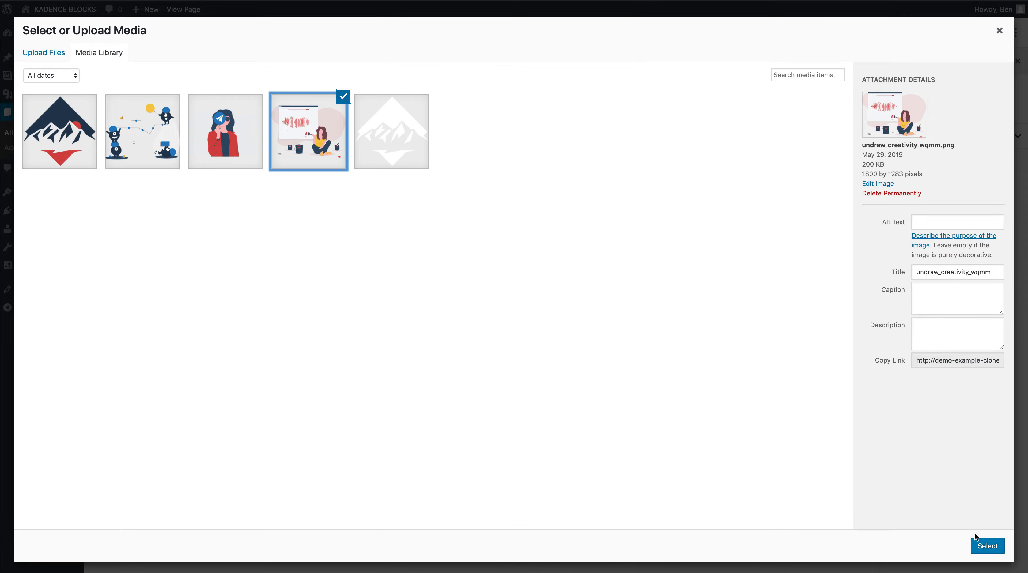
pyautogui.click(983, 545)
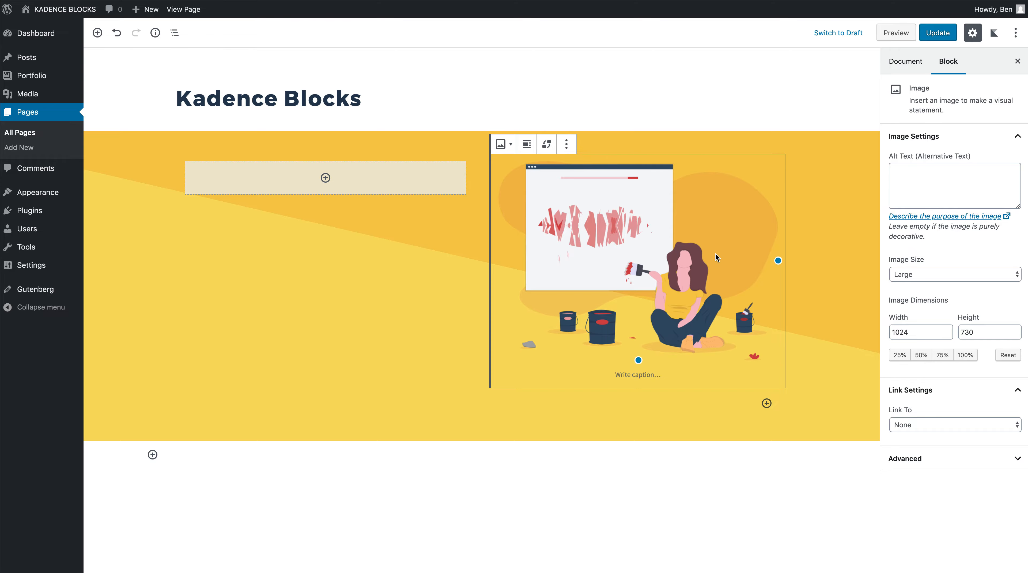
# - Add an Advanced Heading block with the text "Creative." to the row's left column
pyautogui.click(325, 177)
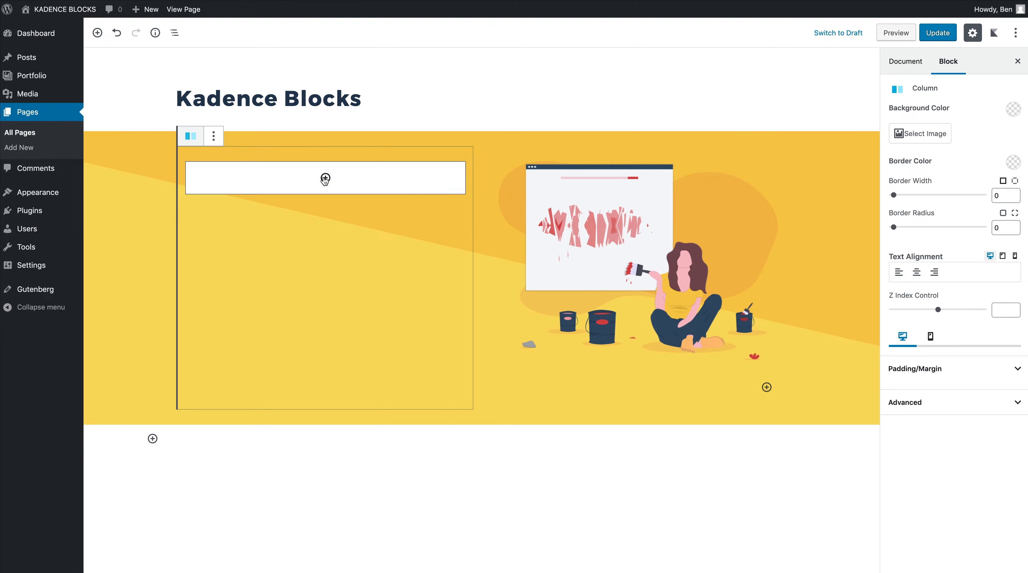
pyautogui.click(325, 178)
pyautogui.click(386, 295)
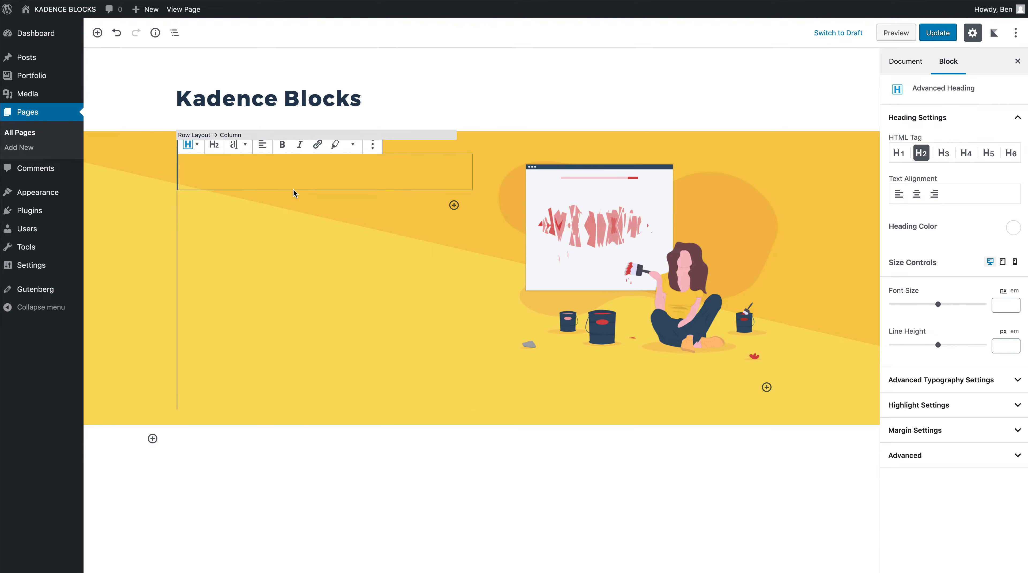
pyautogui.write('Creative.')
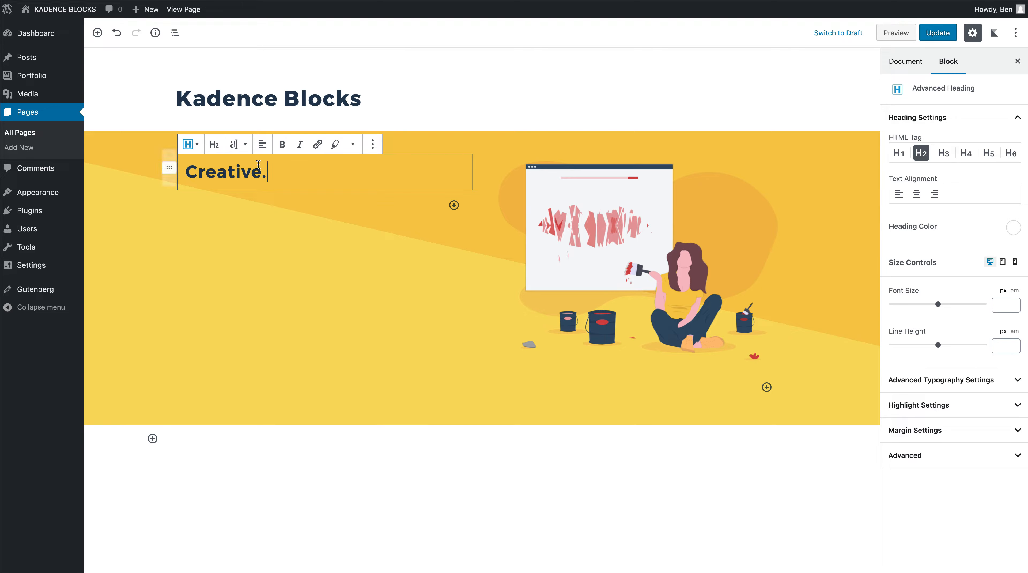
# - Examine the typography options of the "Creative." heading, including the available font families
pyautogui.click(234, 144)
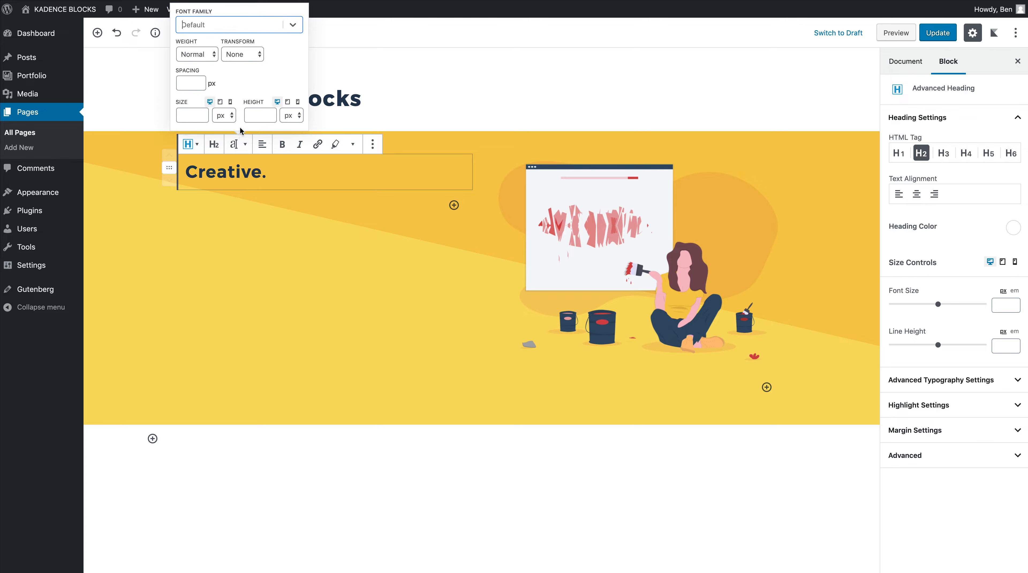
pyautogui.click(287, 27)
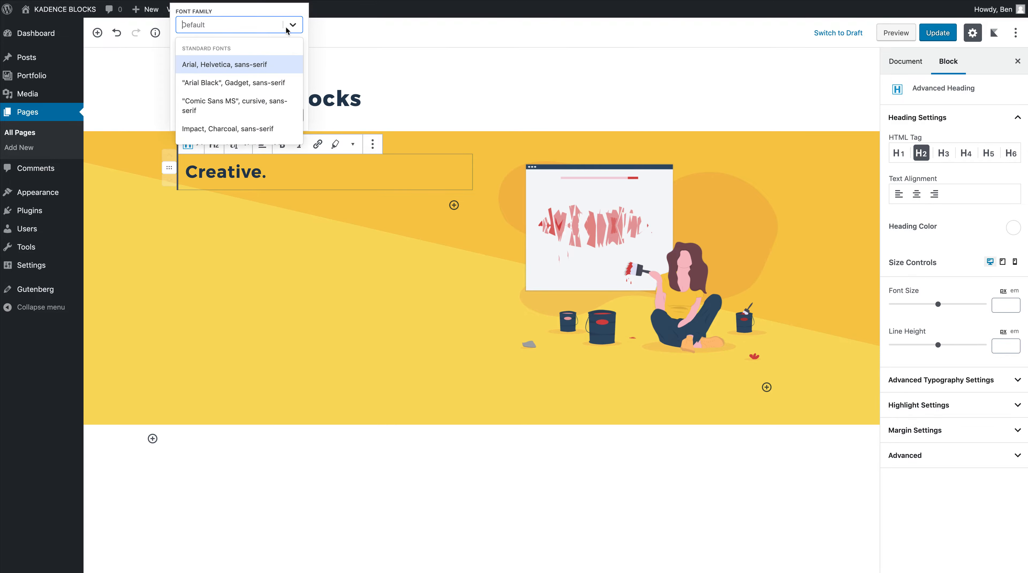
pyautogui.scroll(-5, 280, 86)
pyautogui.scroll(-15, 249, 110)
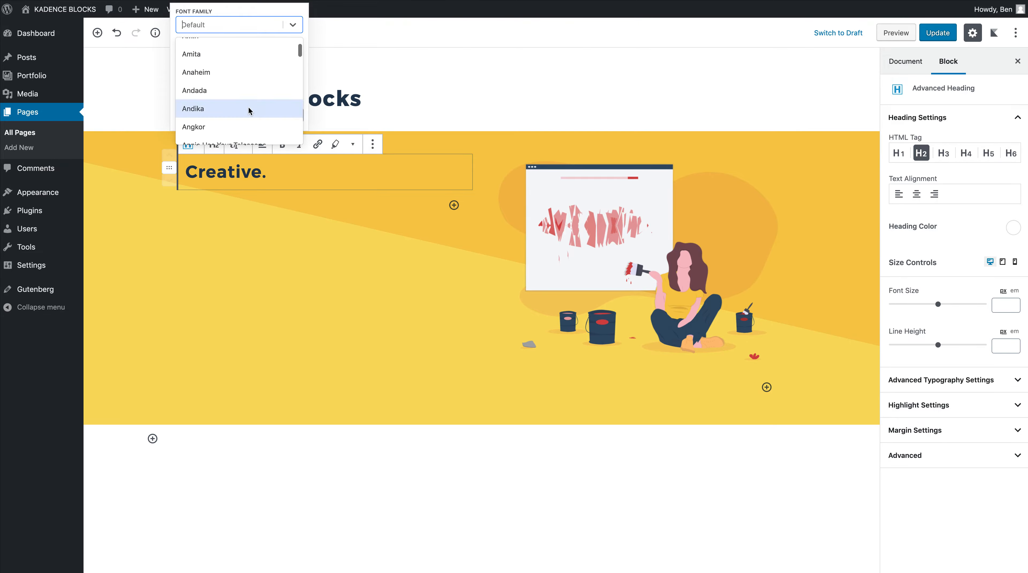
pyautogui.scroll(-10, 248, 114)
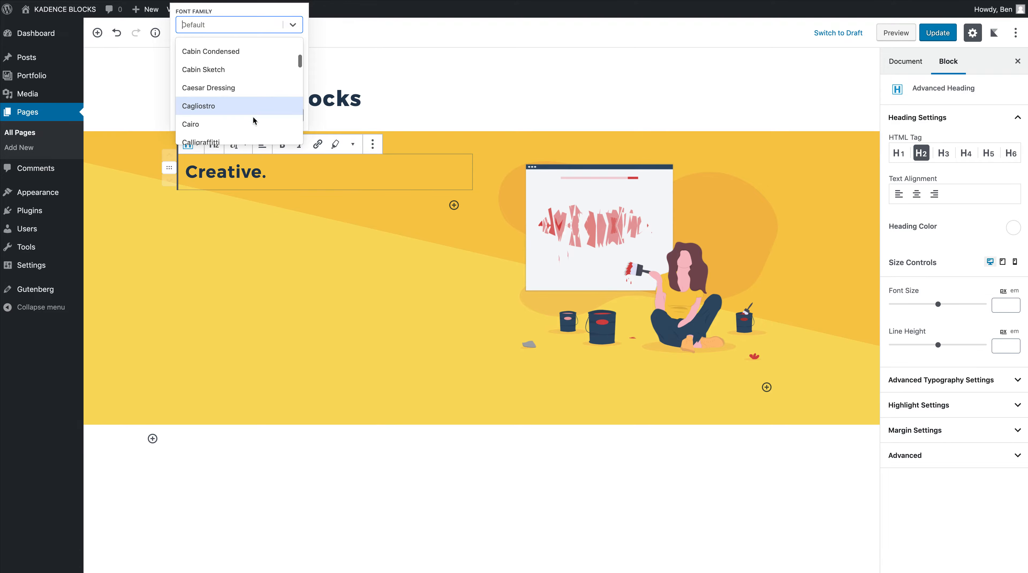
pyautogui.click(235, 145)
pyautogui.click(235, 145)
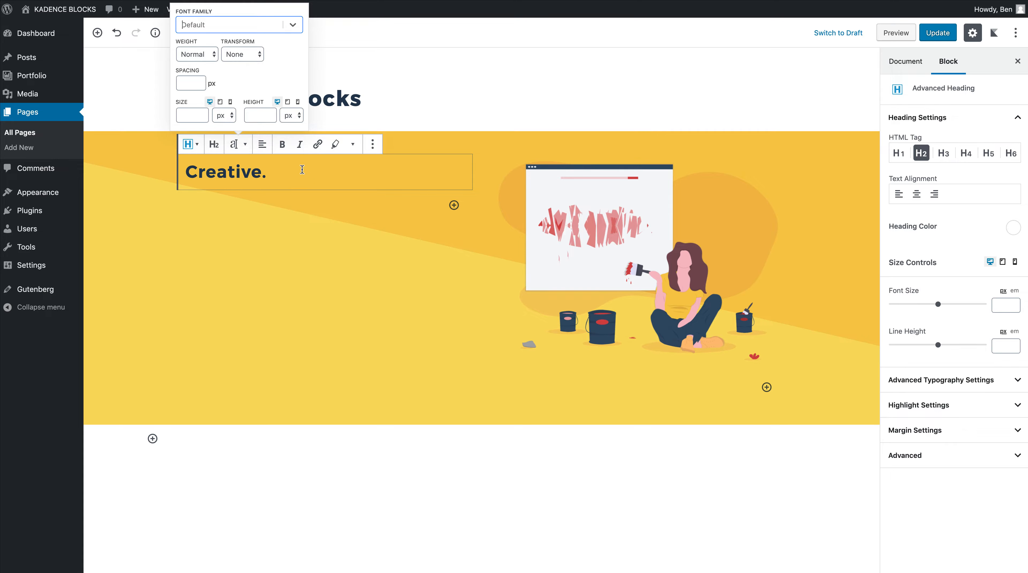
pyautogui.click(302, 169)
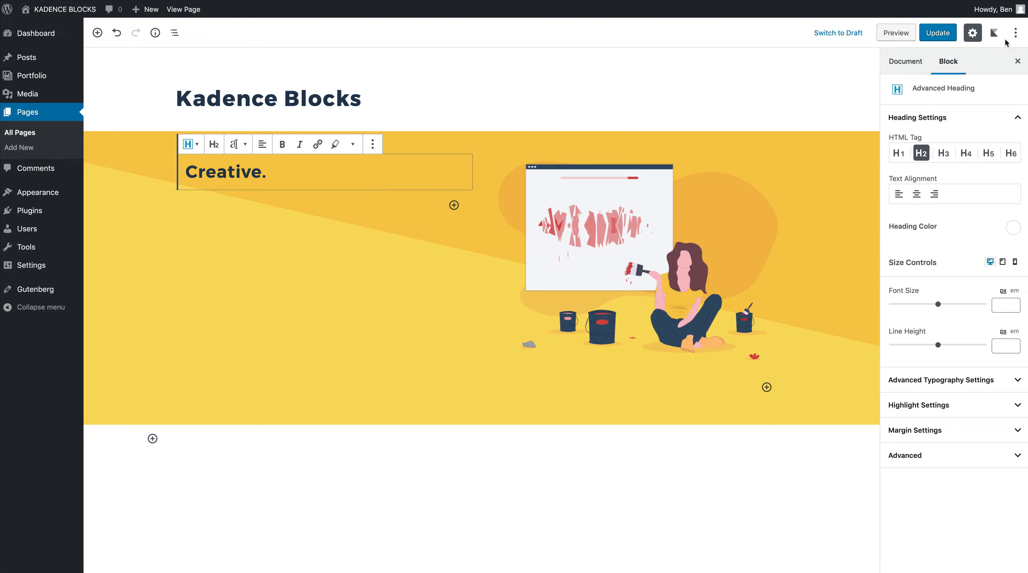
# - Set the default font family for Kadence Advanced Heading blocks to Montserrat
pyautogui.click(994, 34)
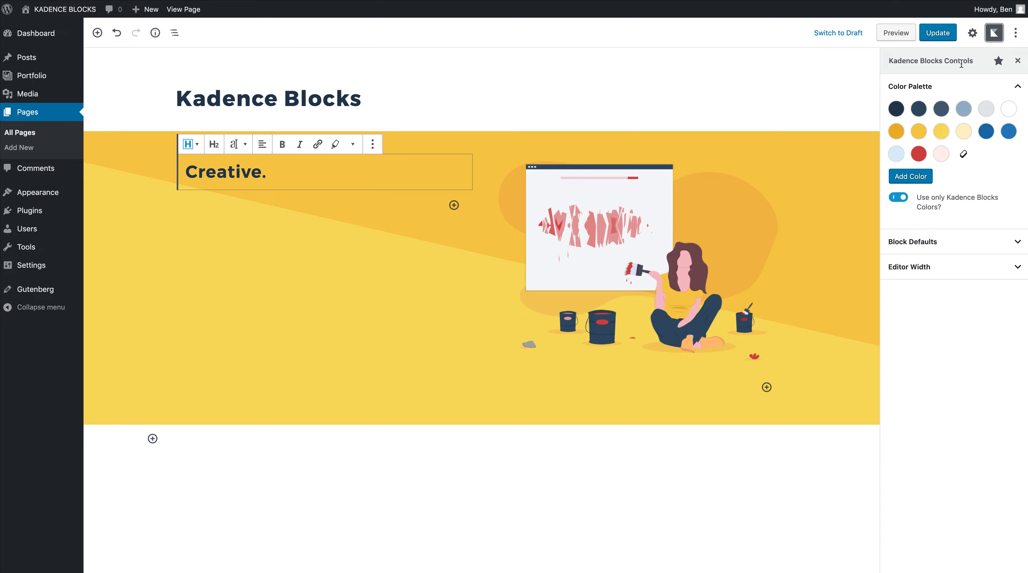
pyautogui.click(934, 243)
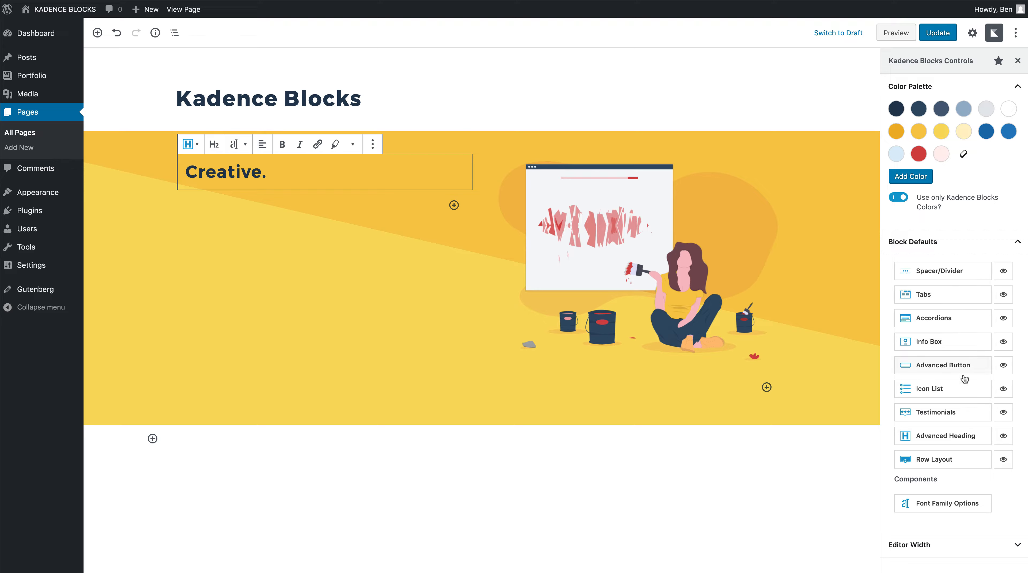
pyautogui.click(953, 439)
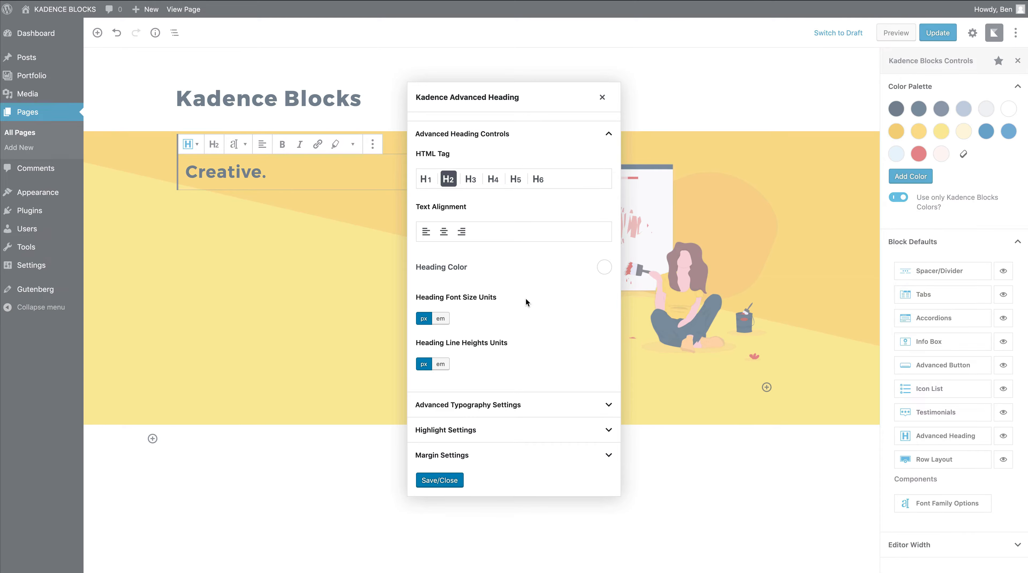
pyautogui.click(483, 411)
pyautogui.scroll(-3, 479, 353)
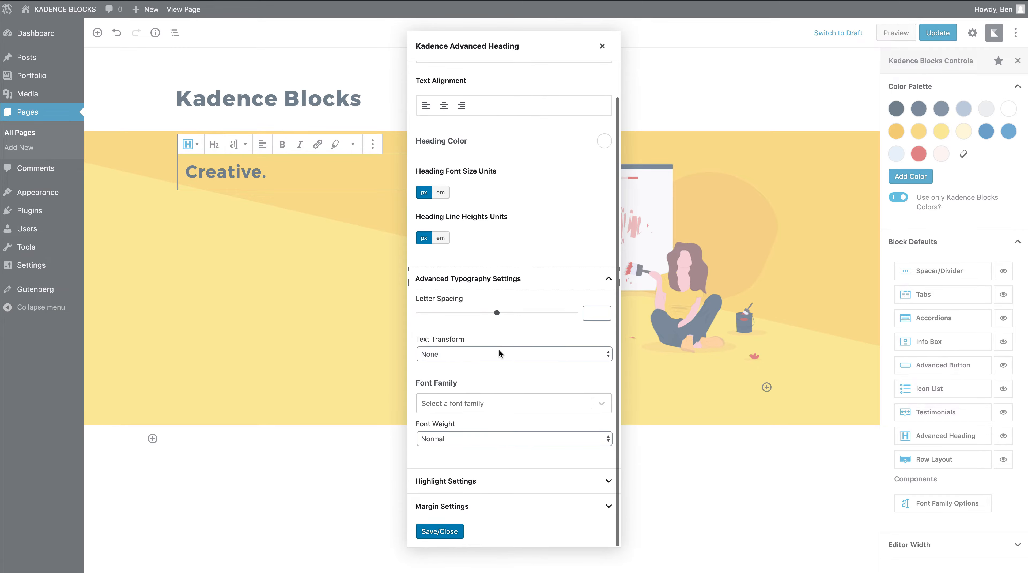
pyautogui.click(466, 406)
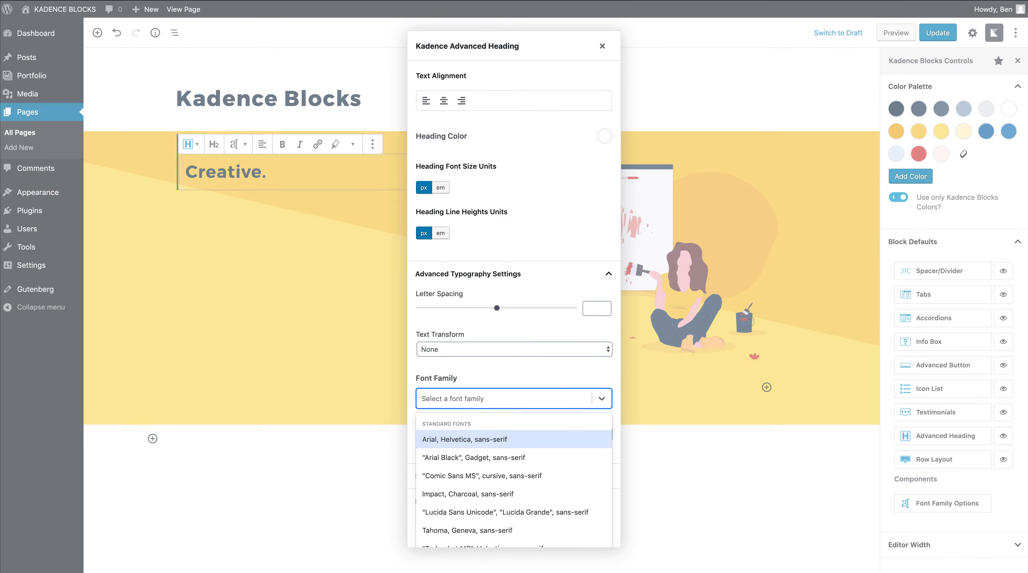
pyautogui.write('mons')
pyautogui.press('BackSpace')
pyautogui.write('t')
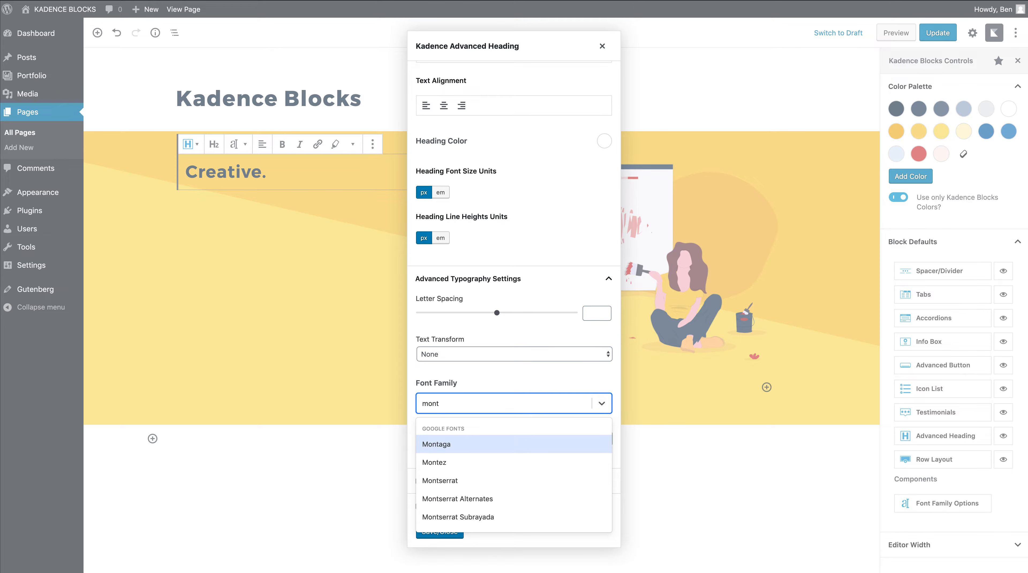
pyautogui.scroll(-1, 485, 458)
pyautogui.click(480, 446)
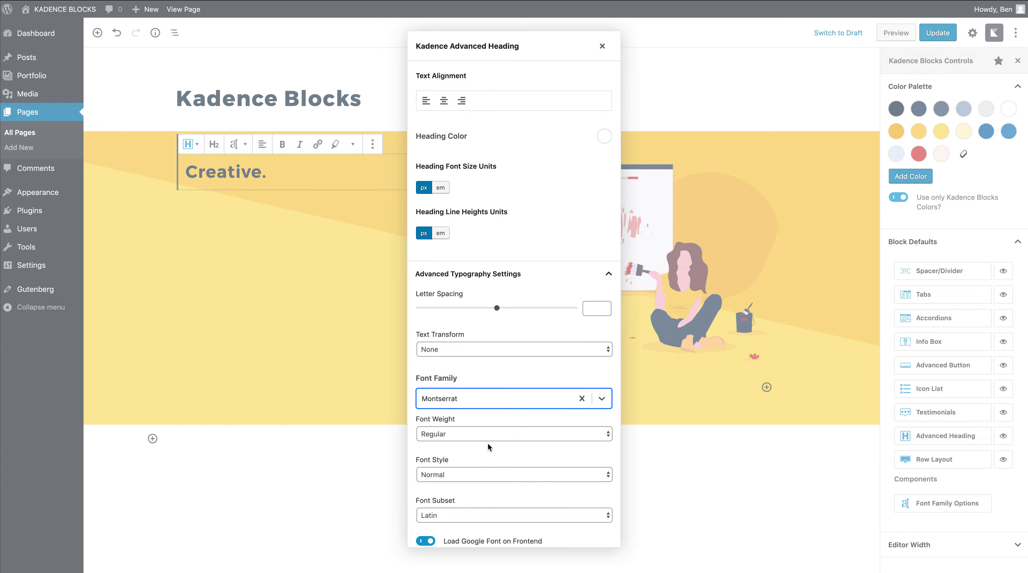
# - Review the remaining Advanced Heading default settings and save the defaults
pyautogui.scroll(-3, 489, 446)
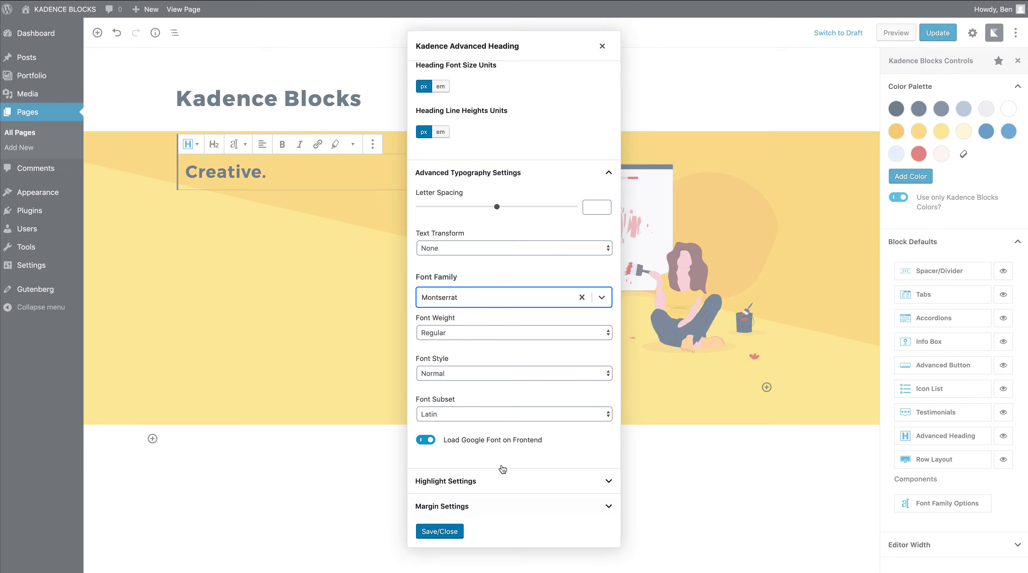
pyautogui.scroll(5, 503, 469)
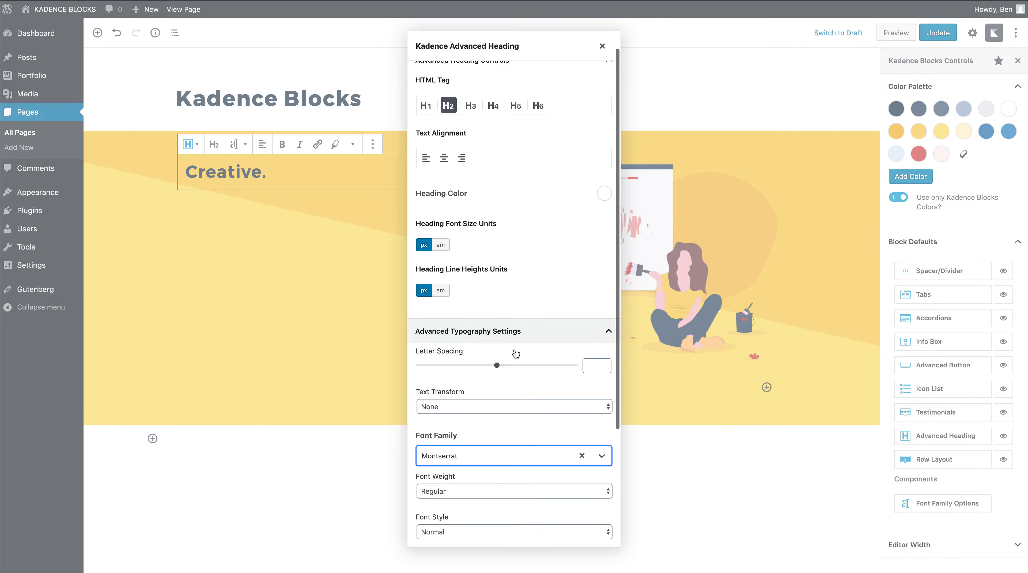
pyautogui.scroll(-4, 527, 367)
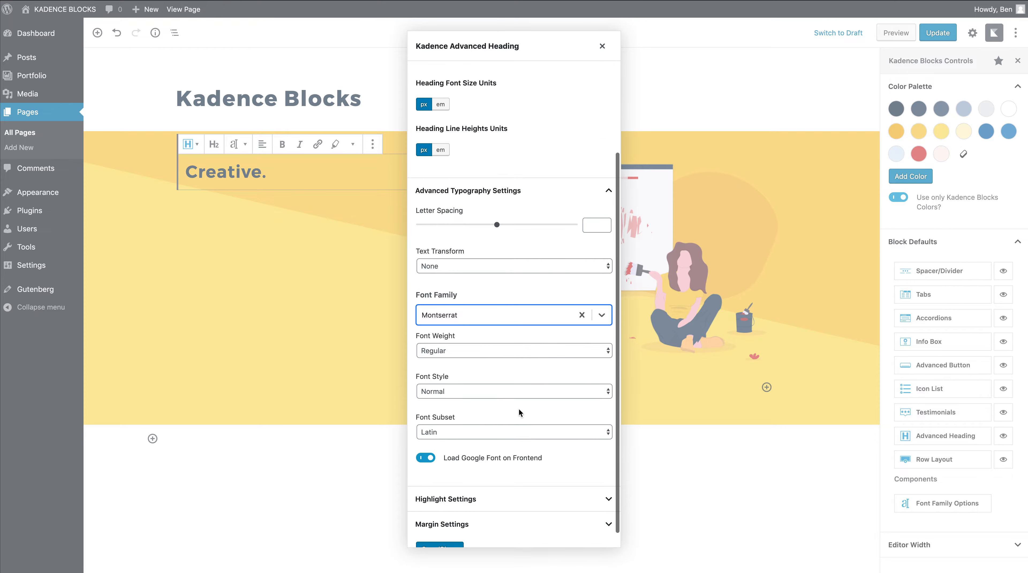
pyautogui.scroll(-1, 472, 498)
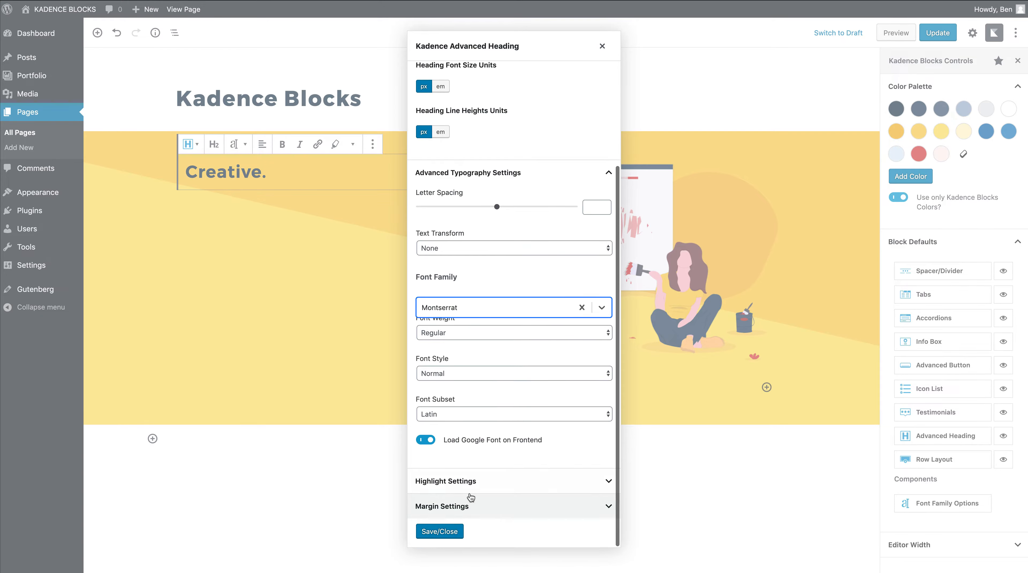
pyautogui.click(439, 531)
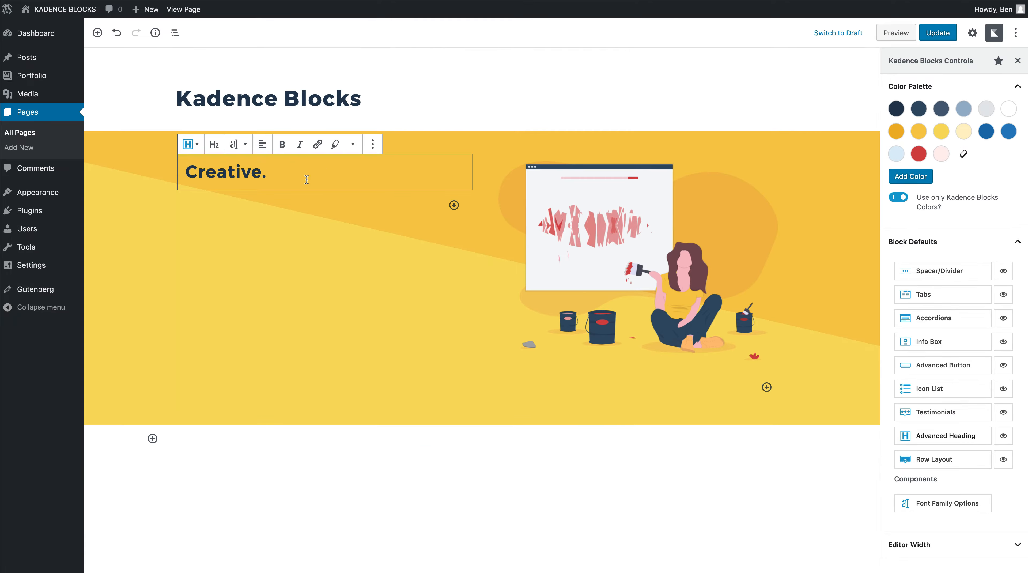
# - Add an Advanced Heading below "Creative." in the row, keep its weight Regular and give it a smaller heading level
pyautogui.click(454, 205)
pyautogui.click(614, 317)
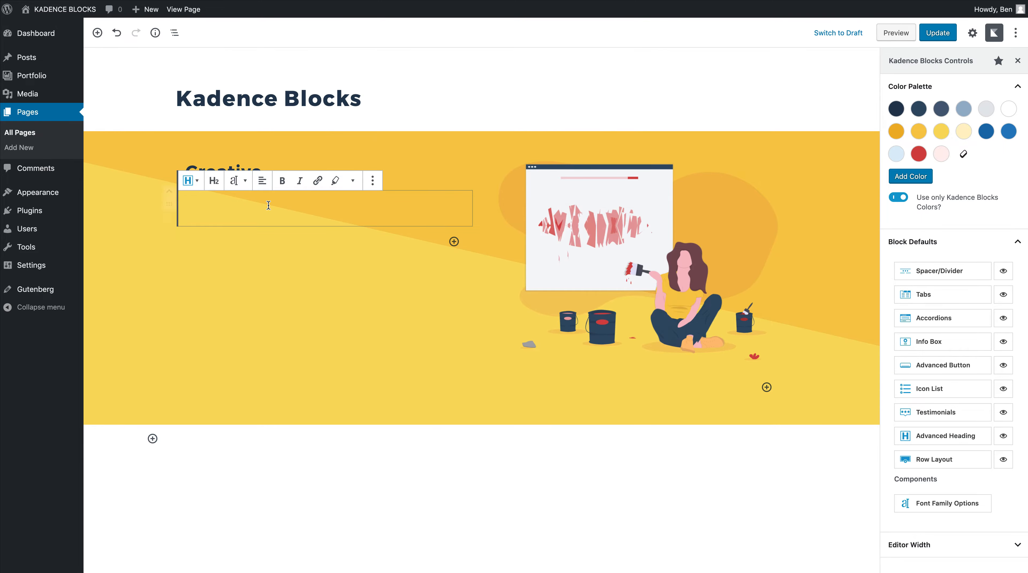
pyautogui.click(238, 181)
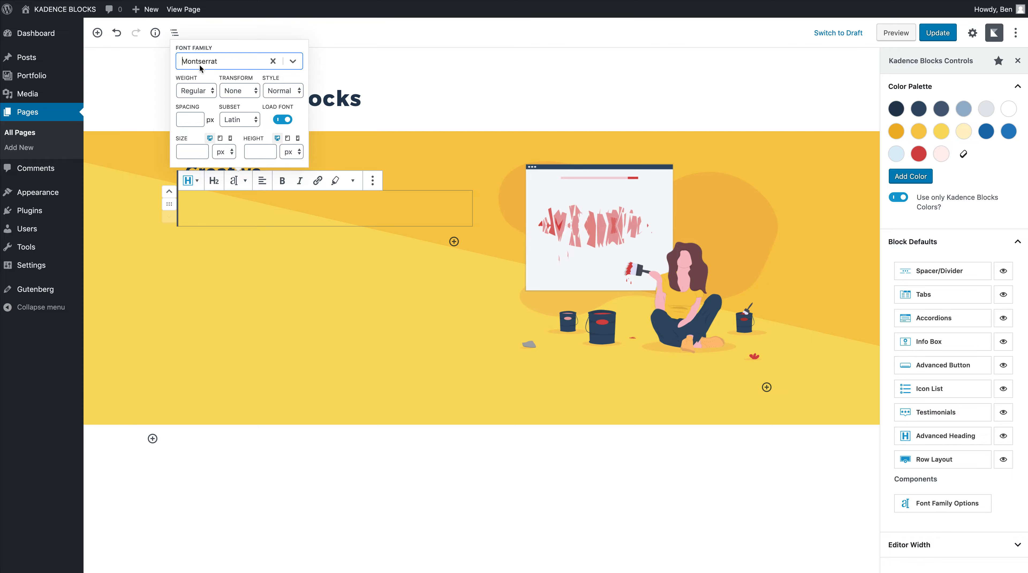
pyautogui.click(202, 92)
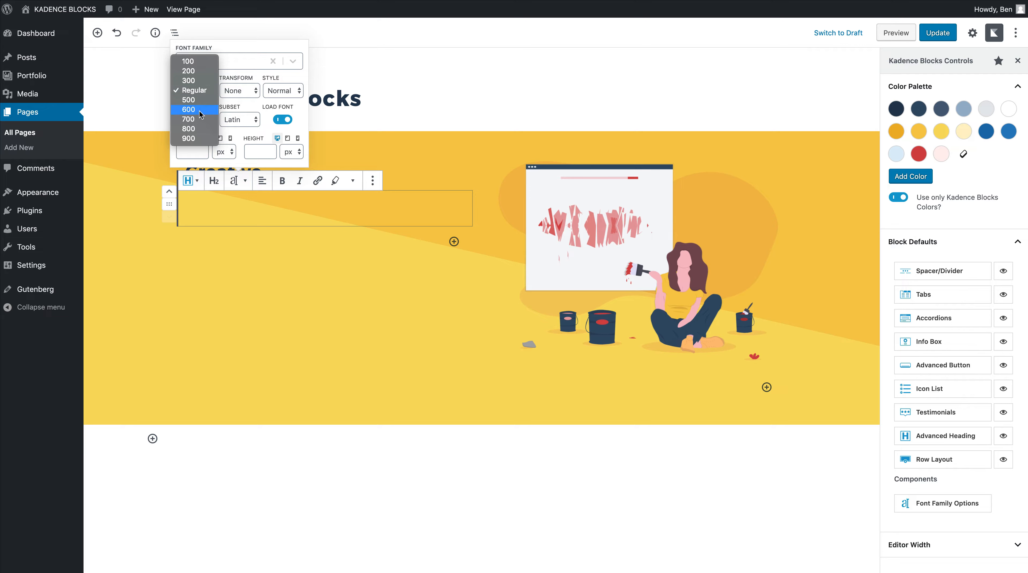
pyautogui.click(194, 90)
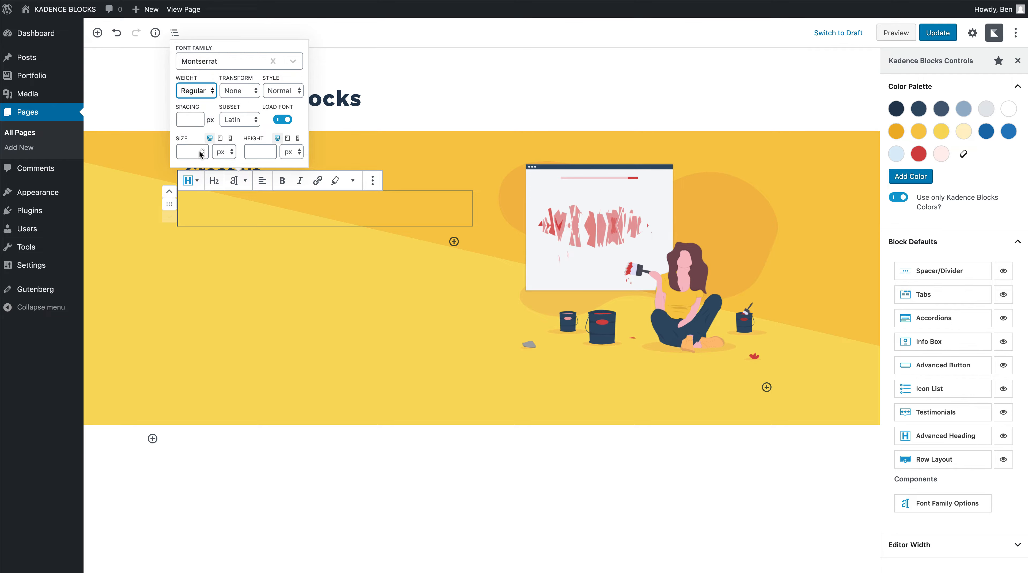
pyautogui.click(215, 184)
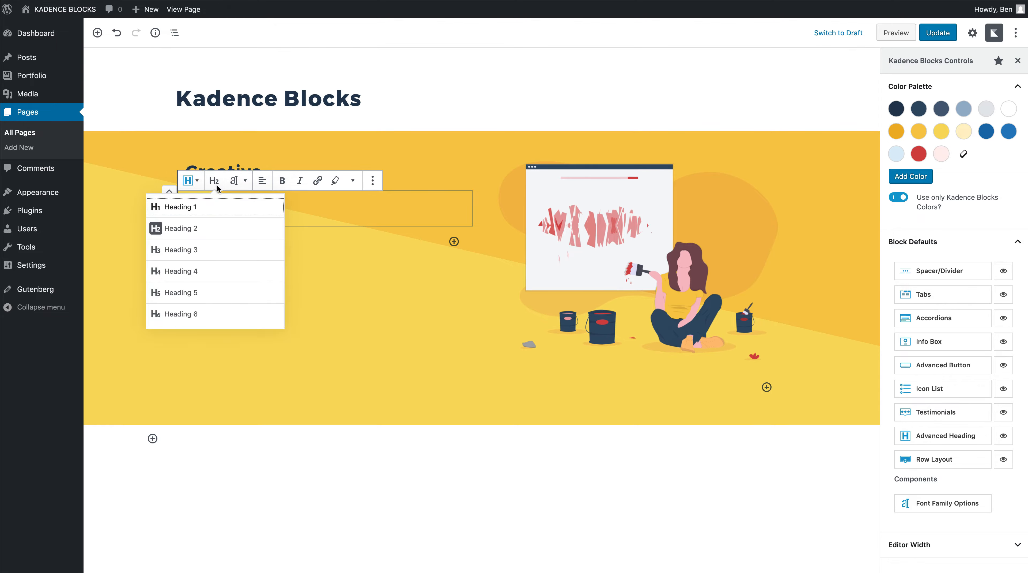
pyautogui.click(199, 272)
# - Enter "Use the WordPress Editor as a creative design tool. Edit and see the results in real time." as the new heading's text
pyautogui.write('Use the ')
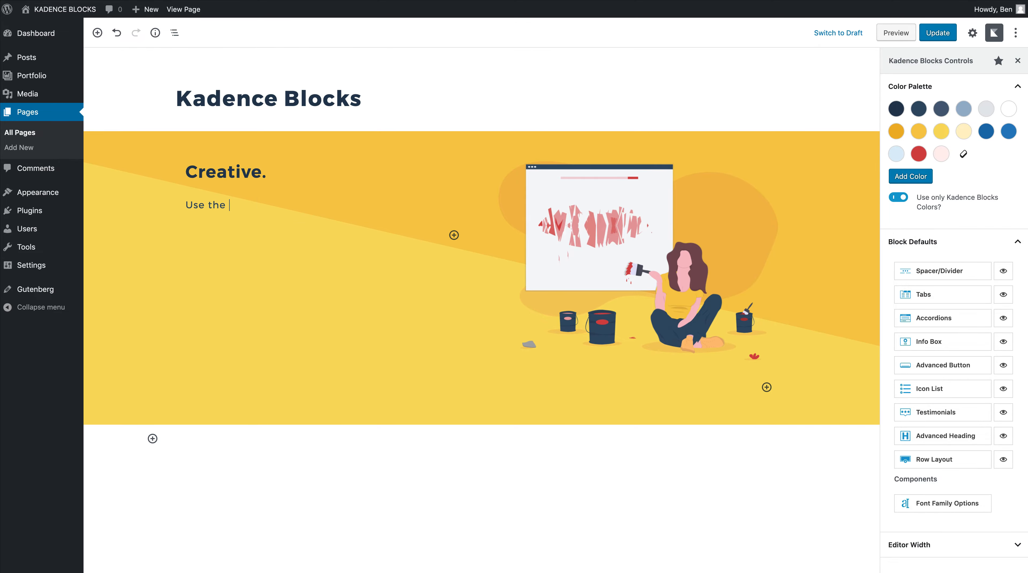
pyautogui.write('WordPress Editor as a')
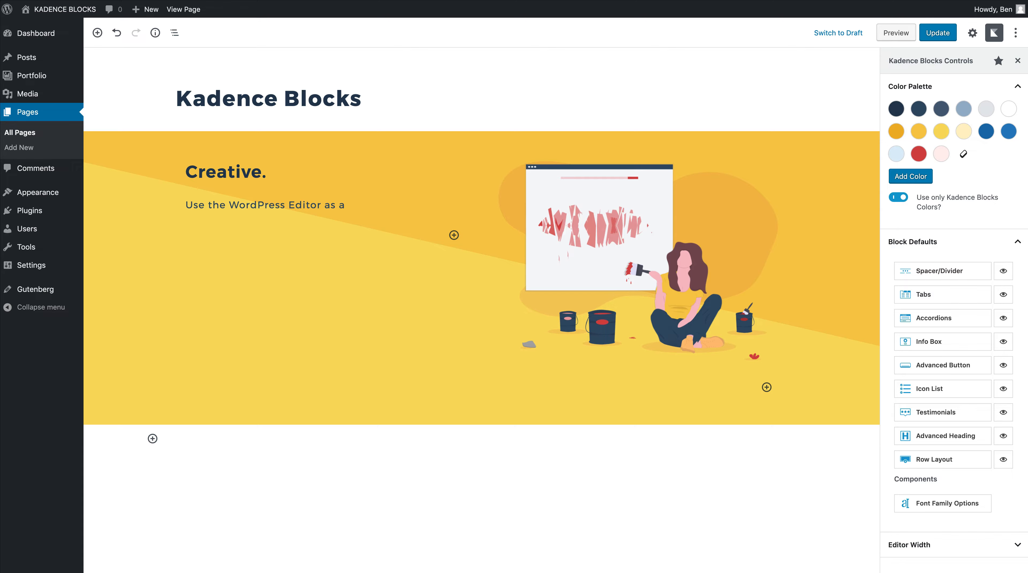
pyautogui.write(' creative design tool. Edit')
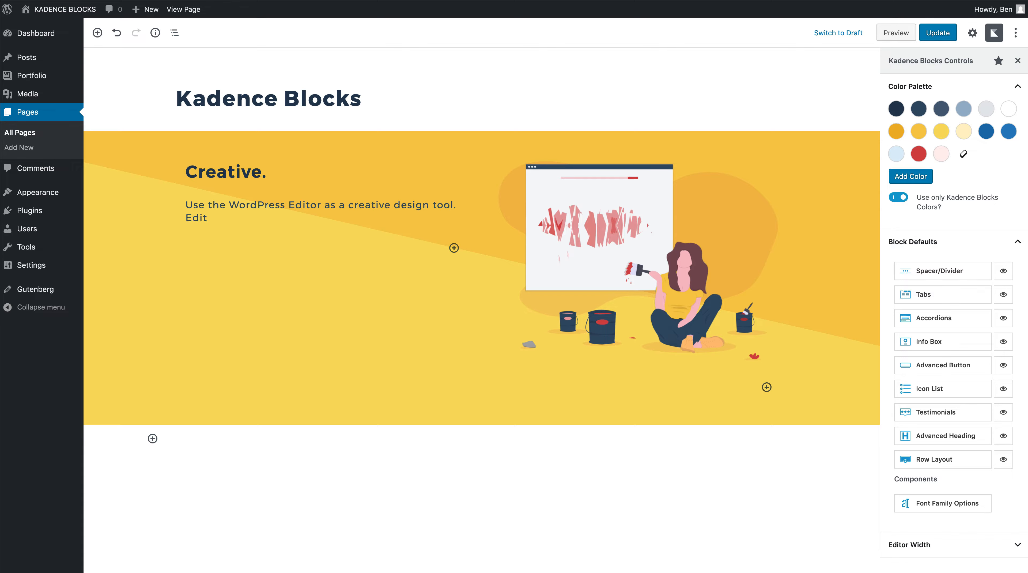
pyautogui.write(' and see the results in real time.')
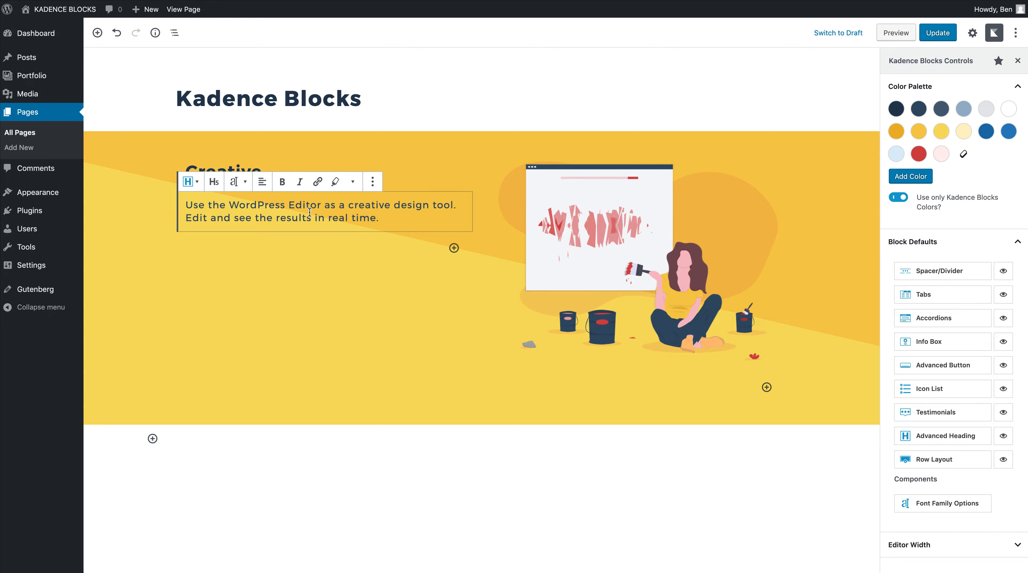
# - Set the letter spacing of the "Use the WordPress Editor" heading to -0.2 px
pyautogui.click(238, 185)
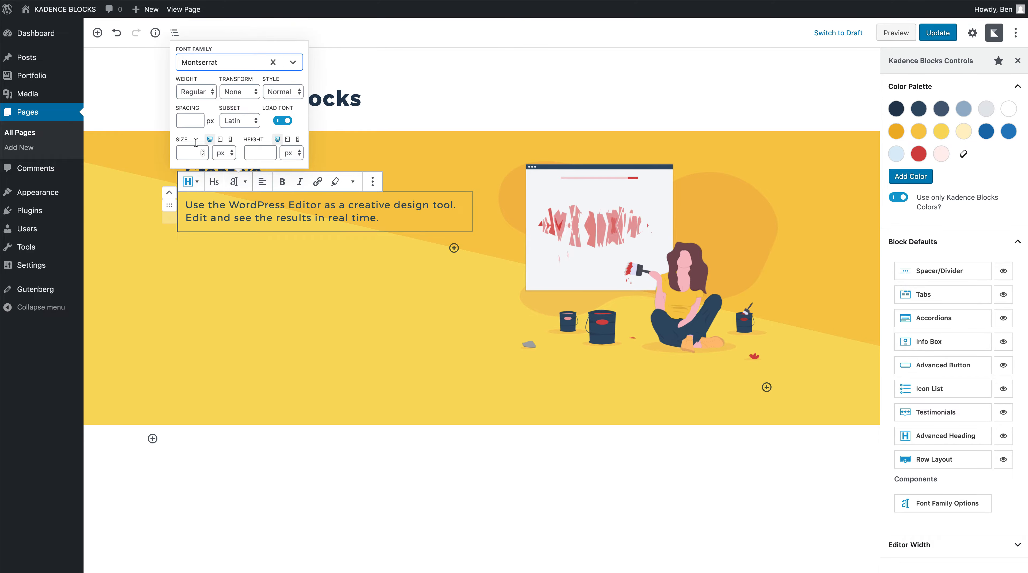
pyautogui.click(191, 120)
pyautogui.write('-0.2')
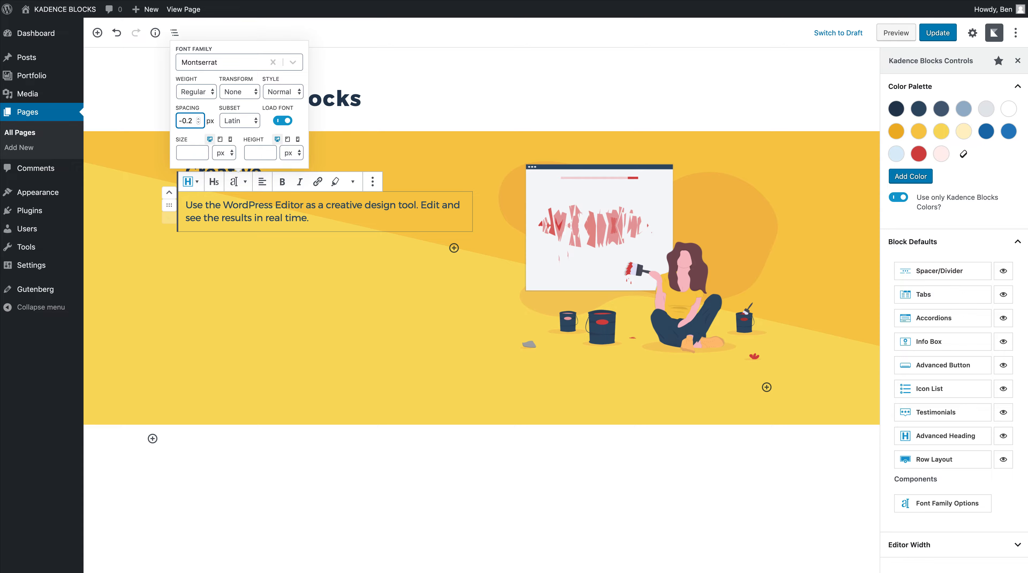
pyautogui.click(328, 208)
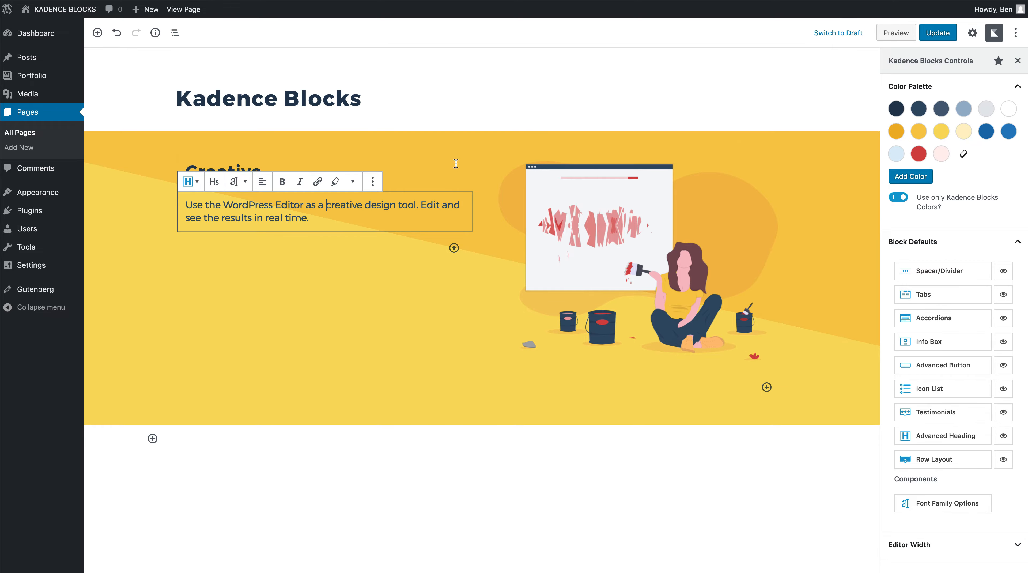
# - Align the row layout's content vertically to the middle
pyautogui.click(455, 147)
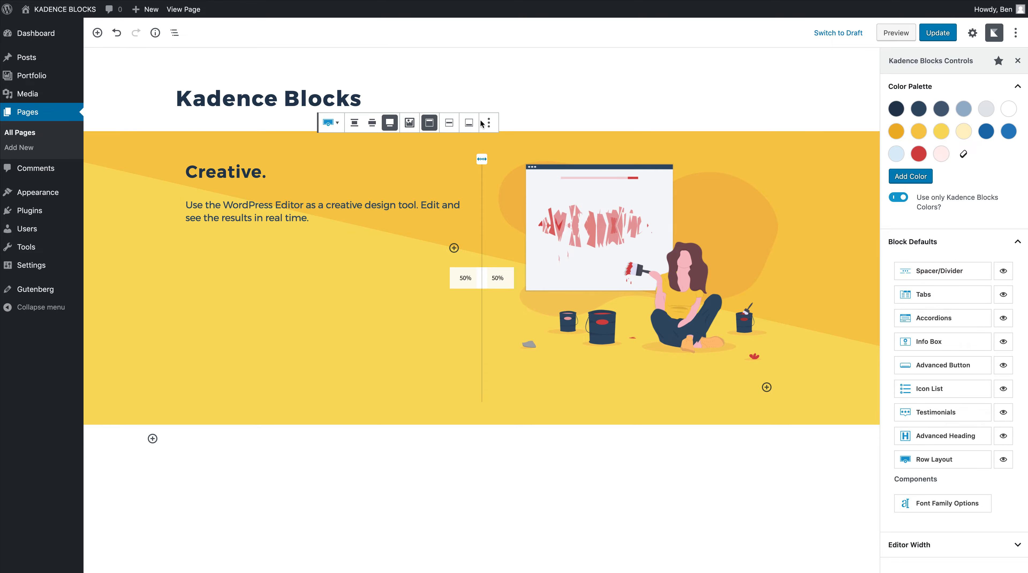
pyautogui.click(449, 122)
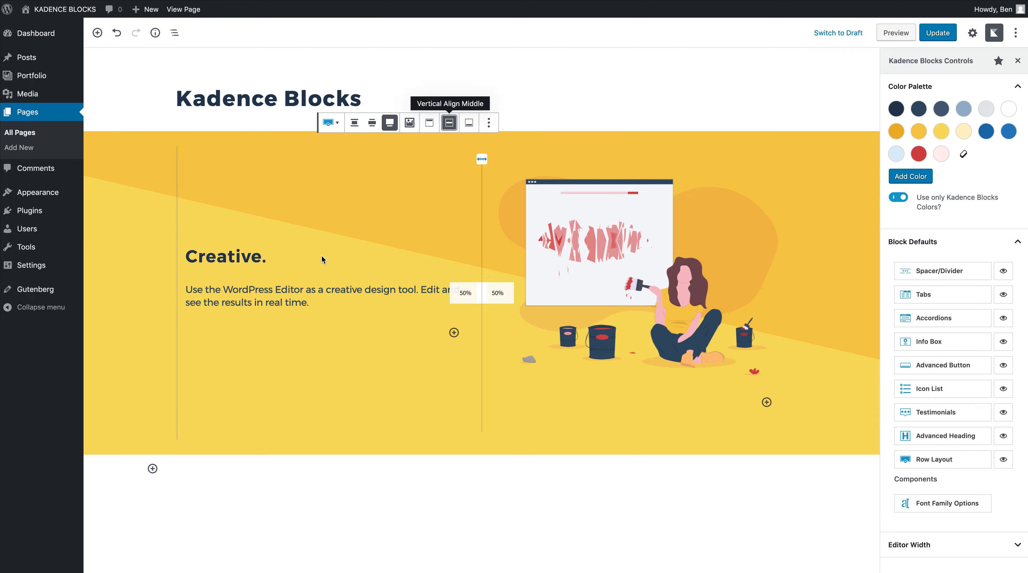
# - Set the "Creative." heading's desktop font size to 60 px and line height to 70 px
pyautogui.click(258, 261)
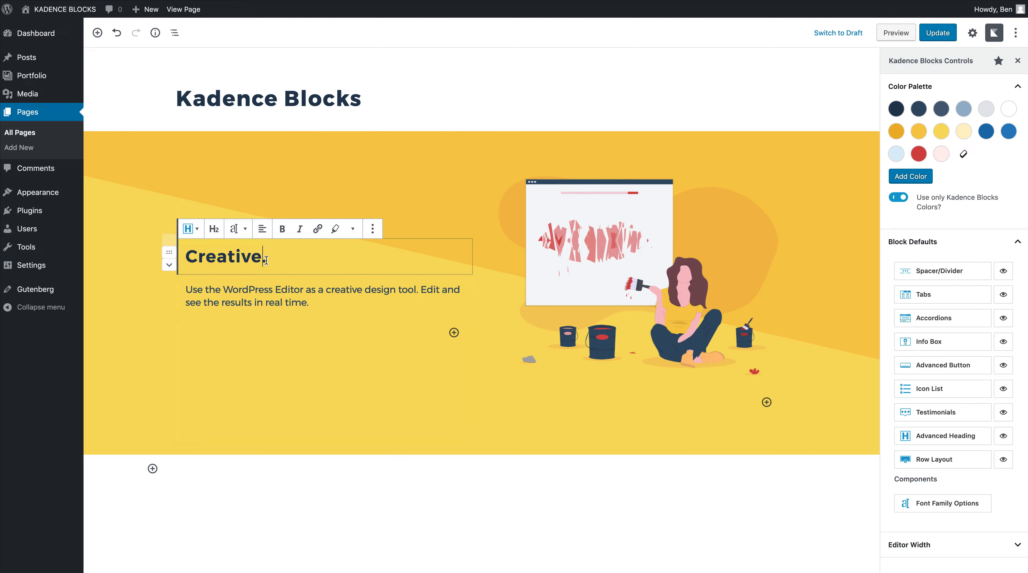
pyautogui.moveTo(266, 258); pyautogui.dragTo(197, 257)
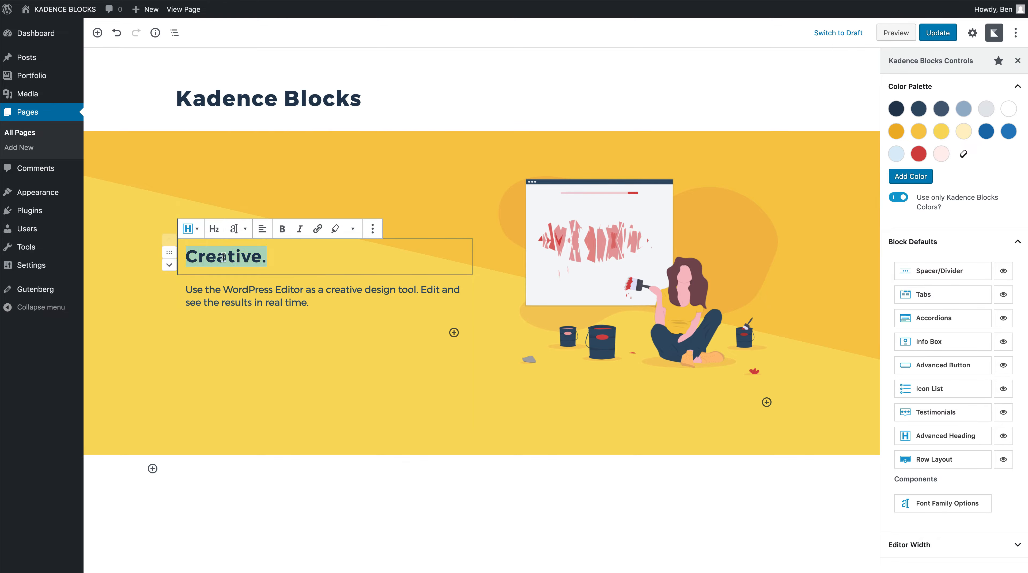
pyautogui.click(234, 230)
pyautogui.click(198, 202)
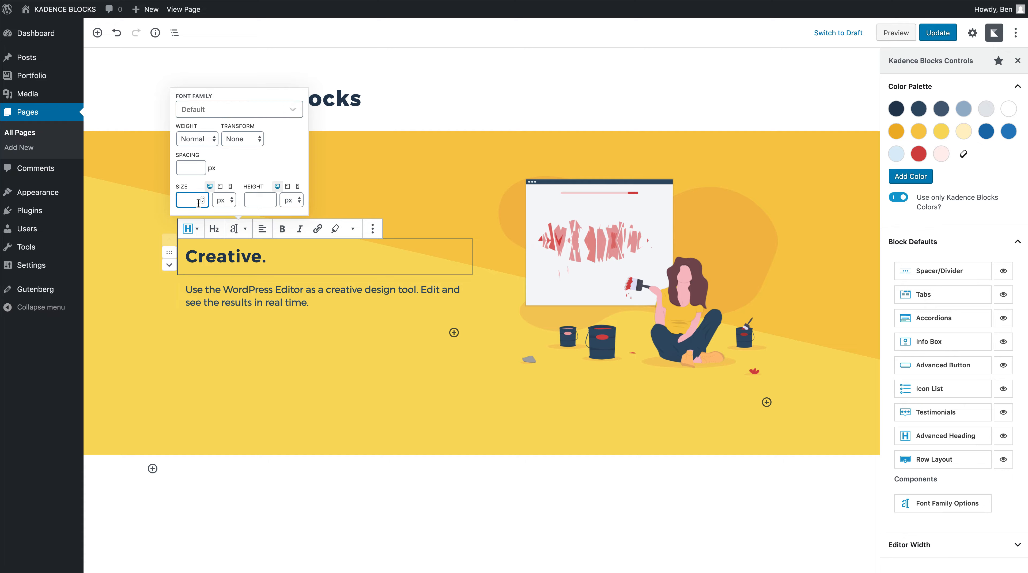
pyautogui.write('60')
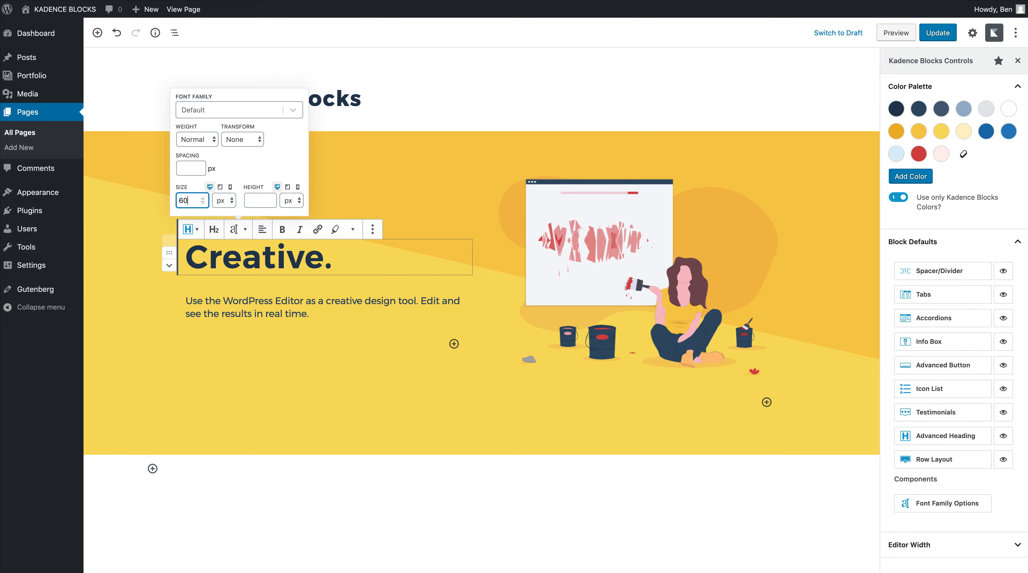
pyautogui.click(250, 201)
pyautogui.write('70')
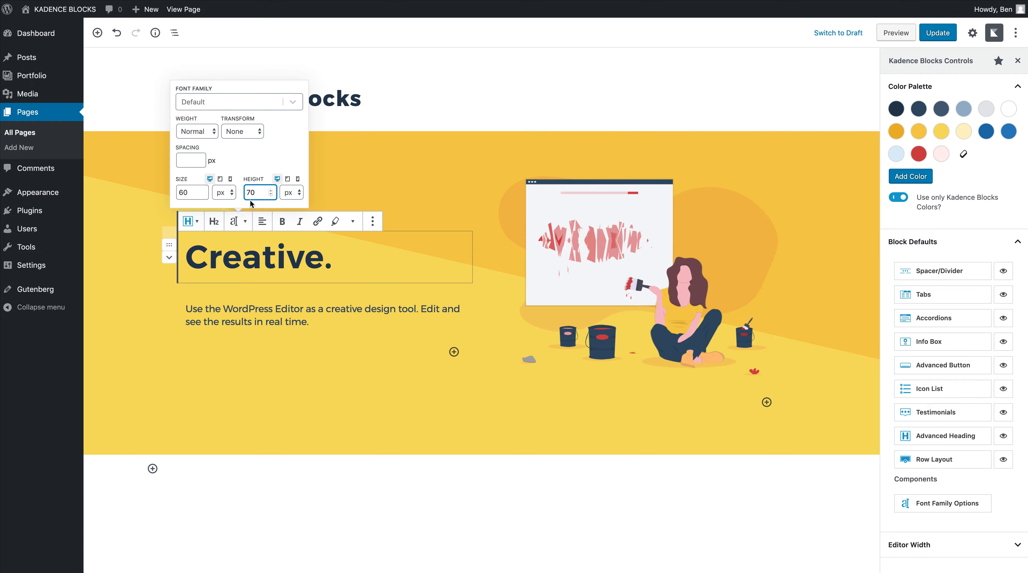
# - Set the "Creative." heading's mobile font size to 50 px and line height to 60 px
pyautogui.click(231, 180)
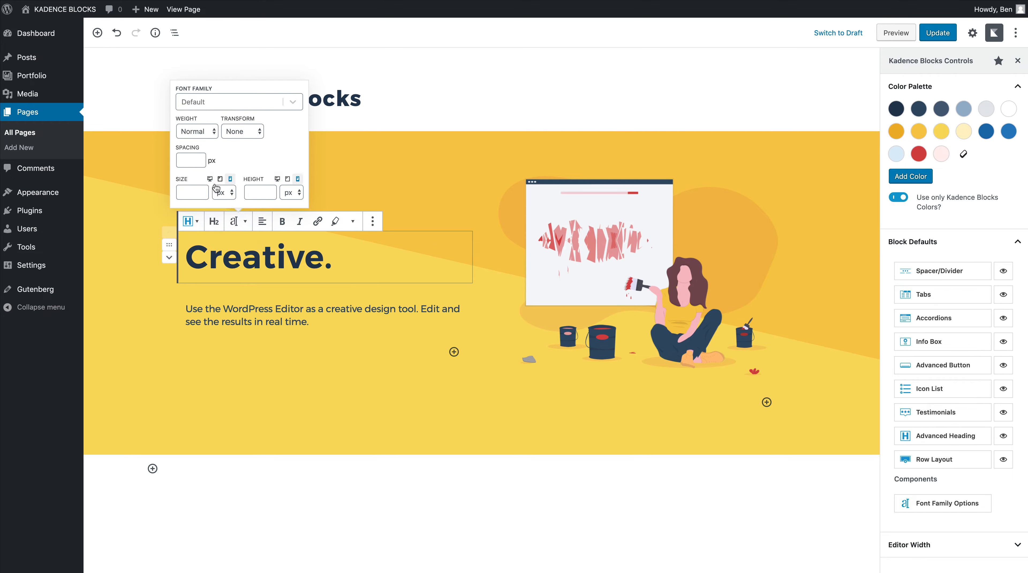
pyautogui.click(201, 192)
pyautogui.write('5')
pyautogui.moveTo(184, 193); pyautogui.dragTo(177, 195)
pyautogui.write('50')
pyautogui.click(255, 193)
pyautogui.write('60')
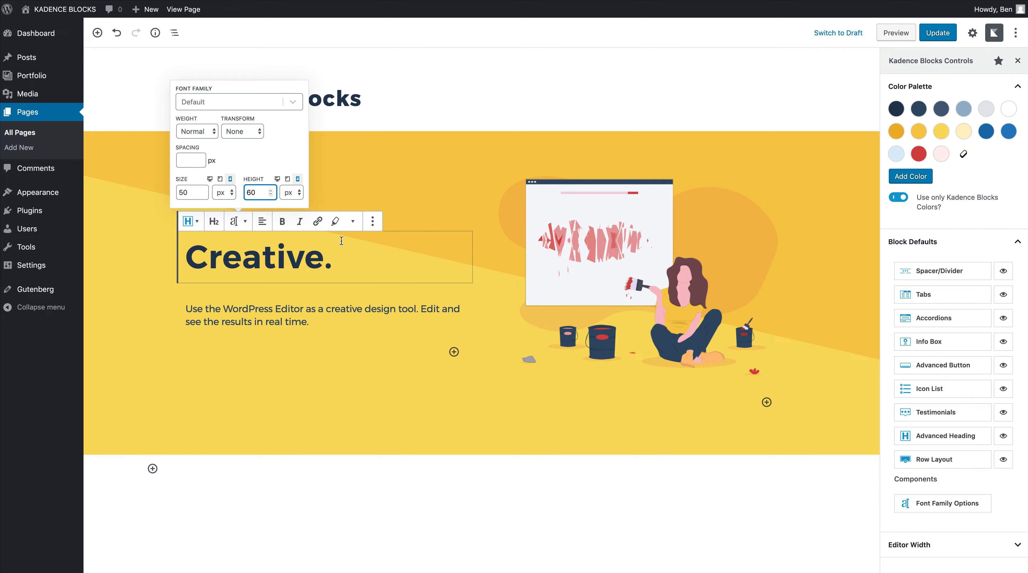
pyautogui.click(399, 219)
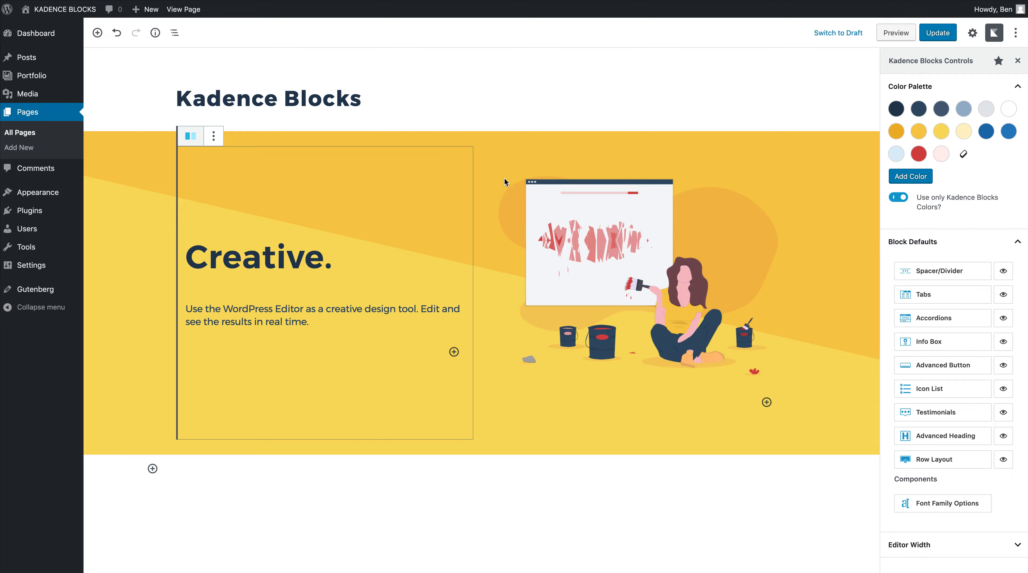
# - Set the text column's alignment to left on desktop and center on mobile
pyautogui.click(465, 140)
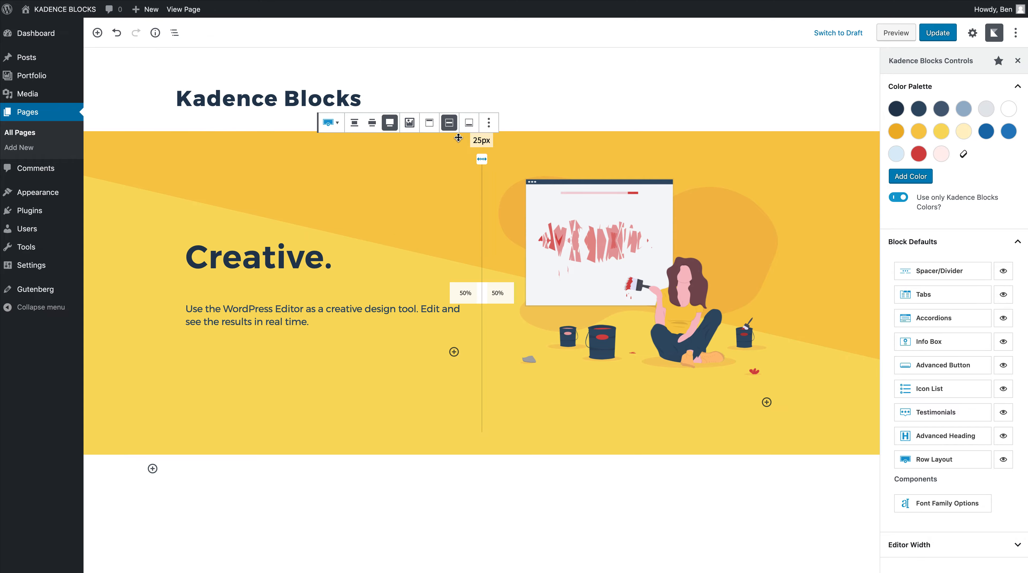
pyautogui.click(381, 216)
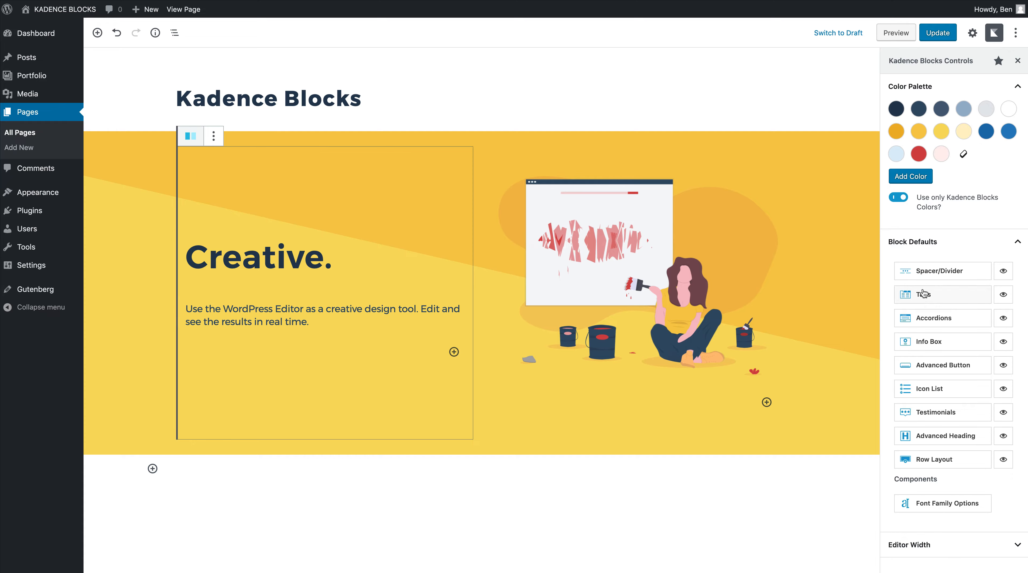
pyautogui.click(972, 32)
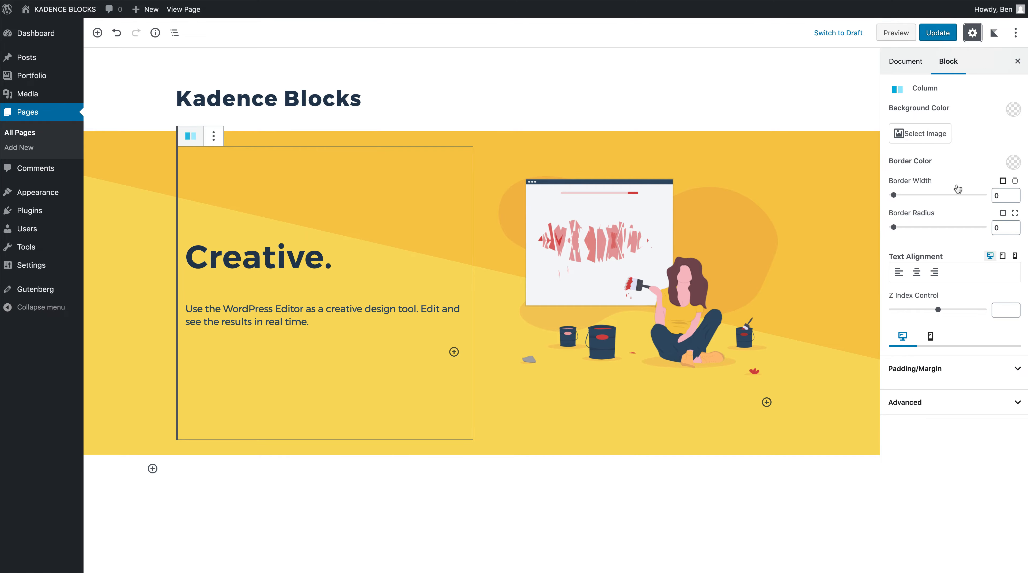
pyautogui.click(898, 272)
pyautogui.click(1015, 256)
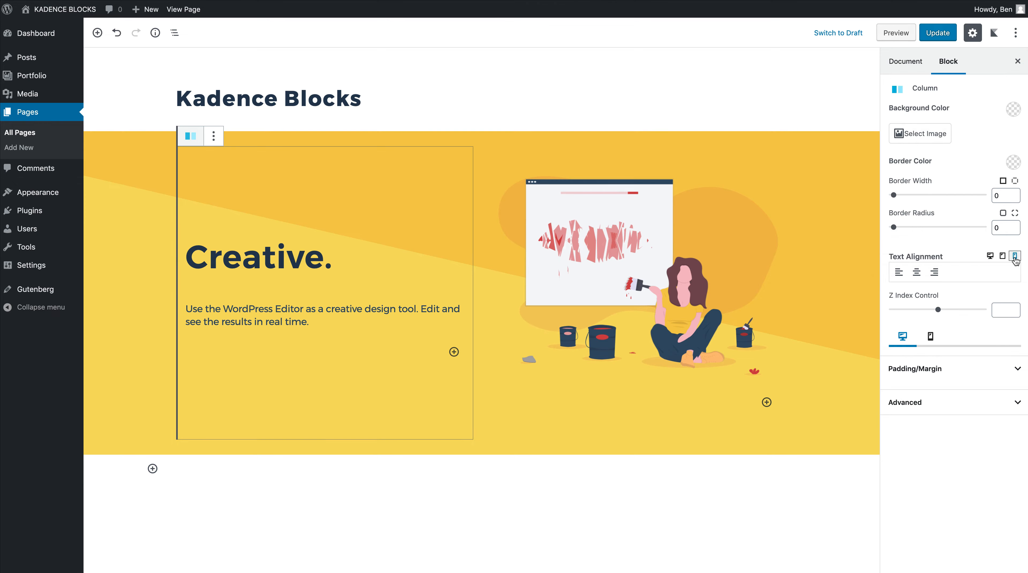
pyautogui.click(916, 277)
# - Resize the row's columns to 45% and 55%, and choose the equal two-column layout for tablet
pyautogui.click(802, 149)
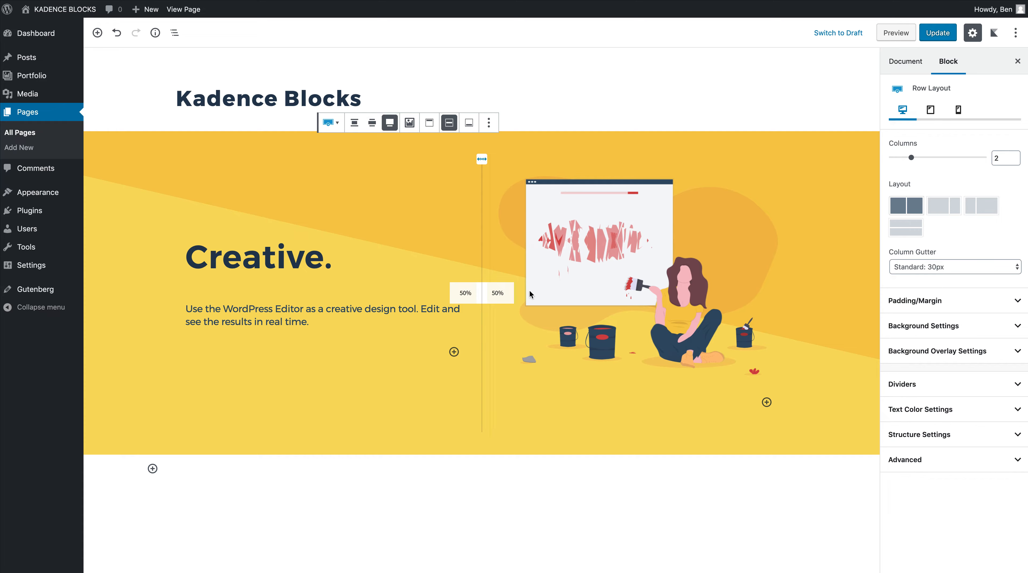
pyautogui.moveTo(482, 293); pyautogui.dragTo(464, 294)
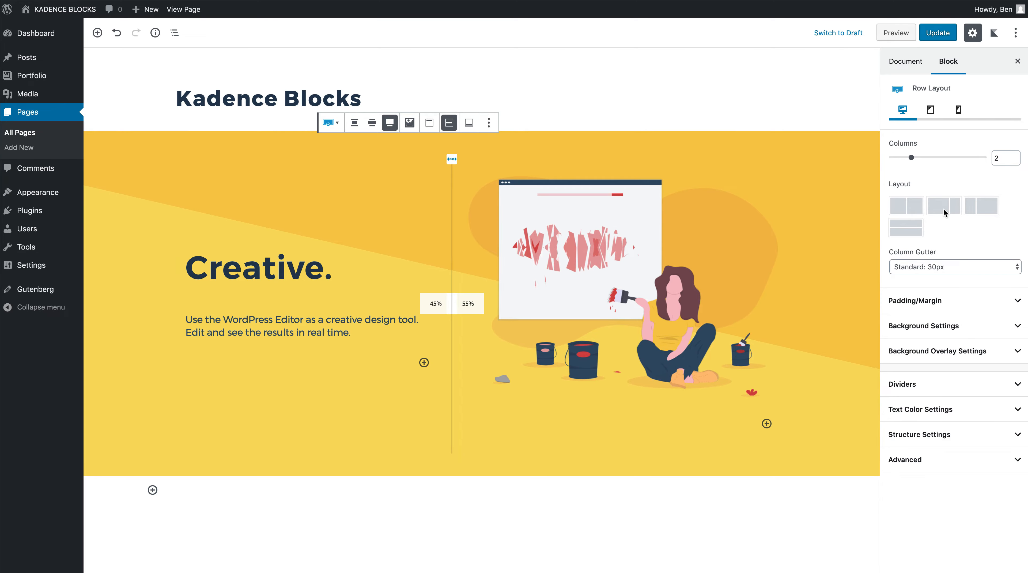
pyautogui.click(930, 110)
pyautogui.click(902, 170)
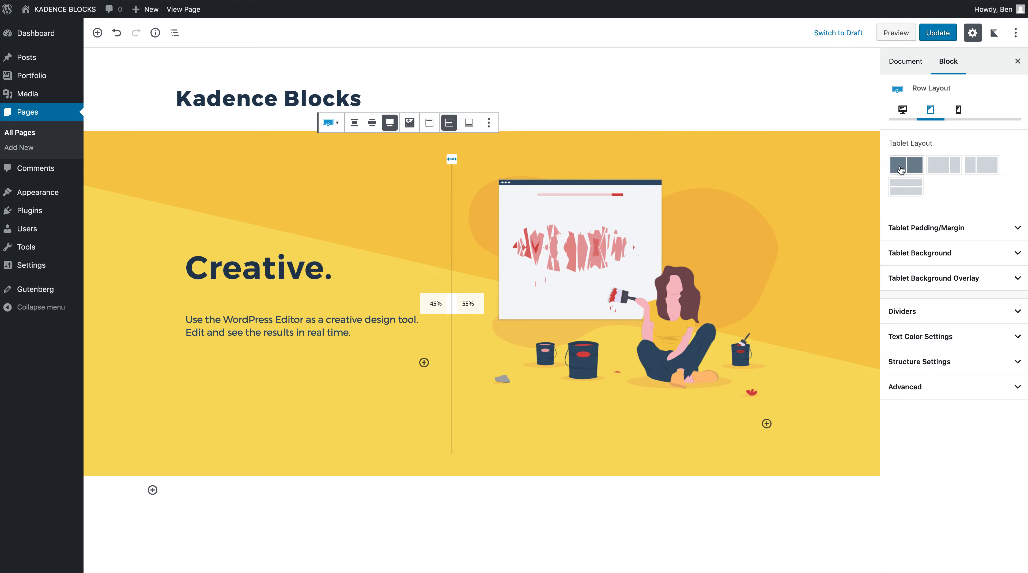
# - Set the row's mobile collapse order to Right to Left
pyautogui.click(958, 109)
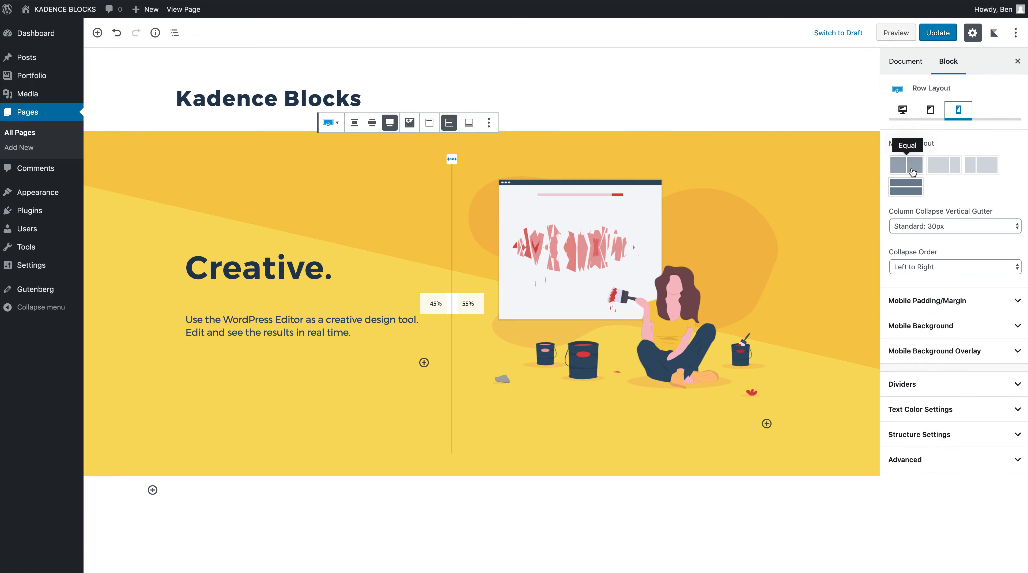
pyautogui.click(924, 265)
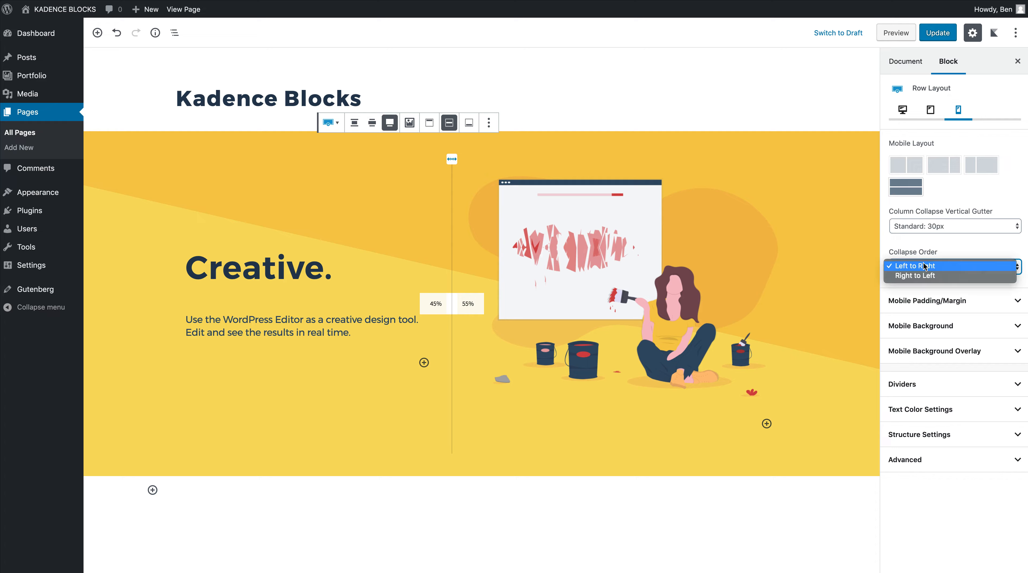
pyautogui.click(937, 276)
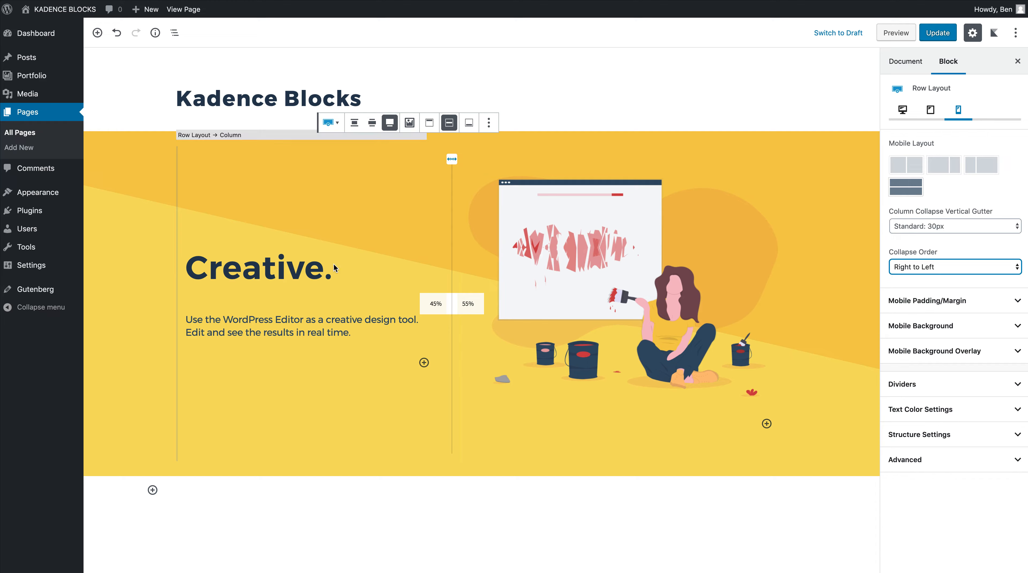
# - Set the "Creative." heading's top margin to 0 px
pyautogui.click(296, 270)
pyautogui.click(289, 273)
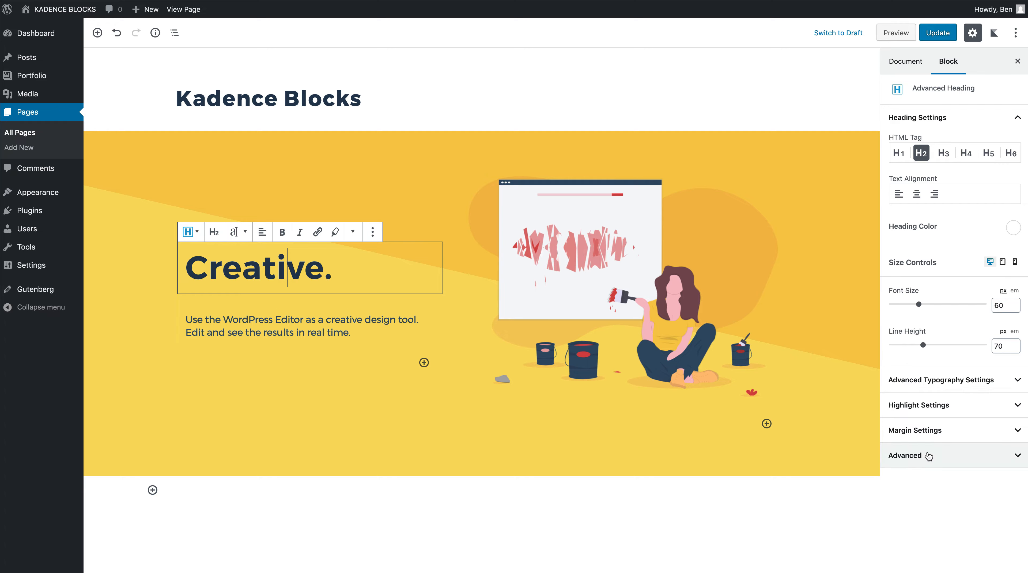
pyautogui.click(936, 432)
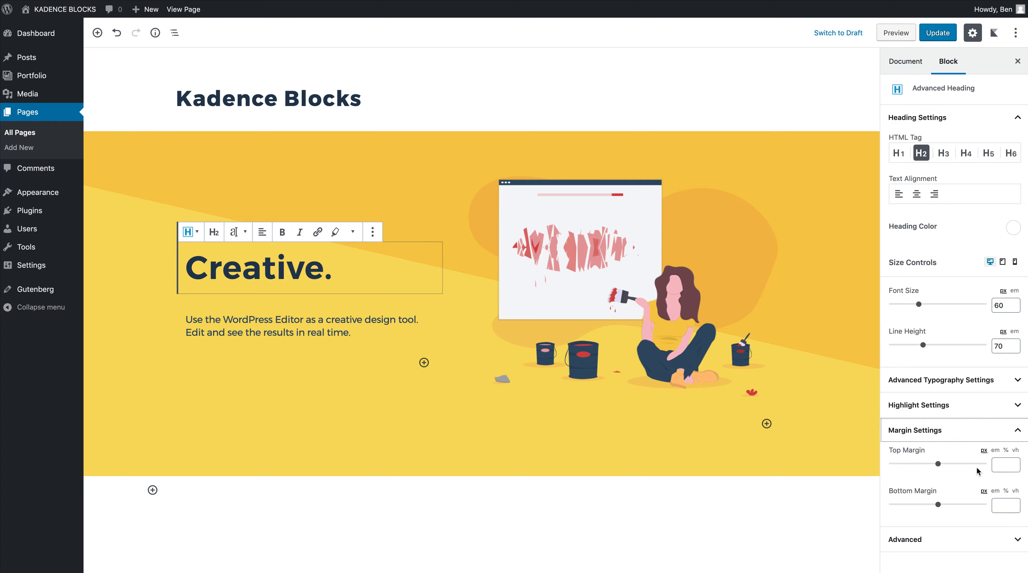
pyautogui.click(1006, 466)
pyautogui.write('0')
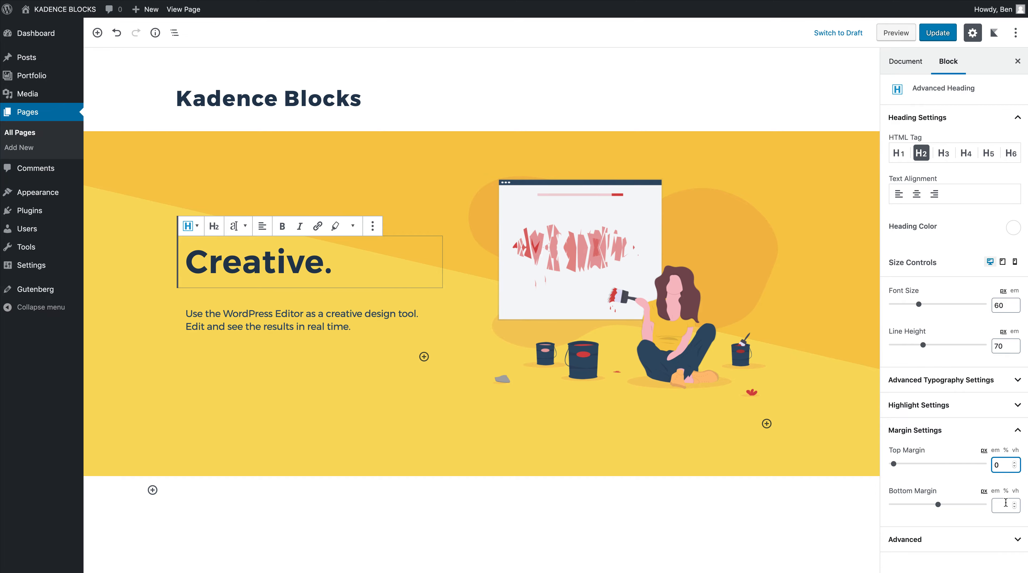
# - Set the "Creative." heading's bottom margin to 10 px and the tagline's top and bottom margins to 10 px
pyautogui.click(1006, 507)
pyautogui.write('10')
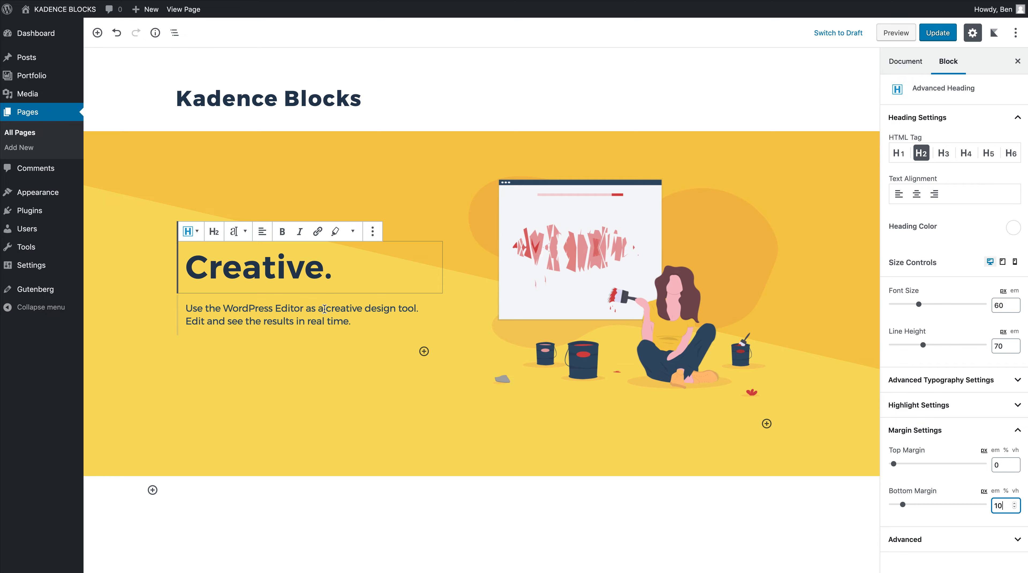
pyautogui.click(324, 308)
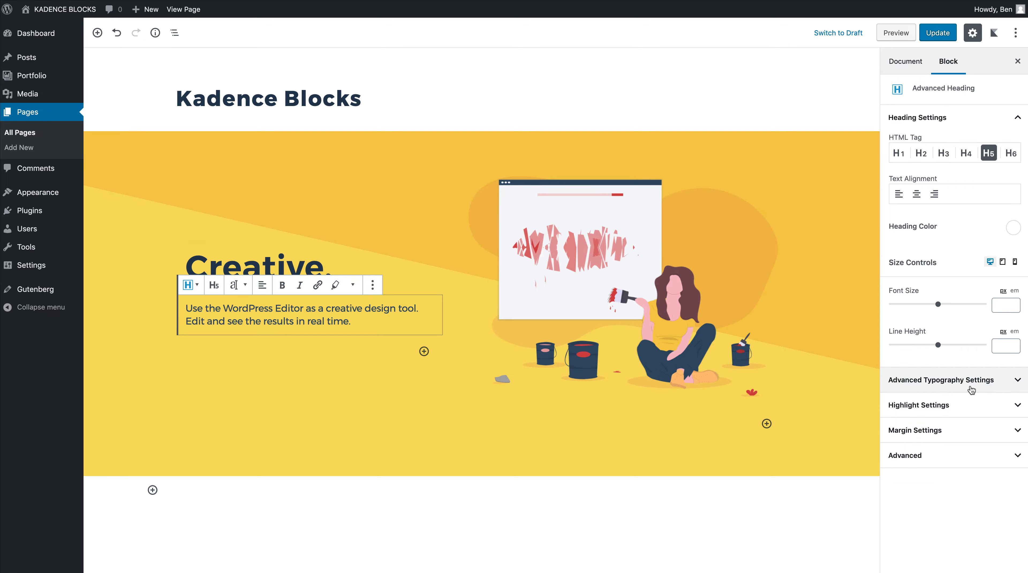
pyautogui.click(969, 428)
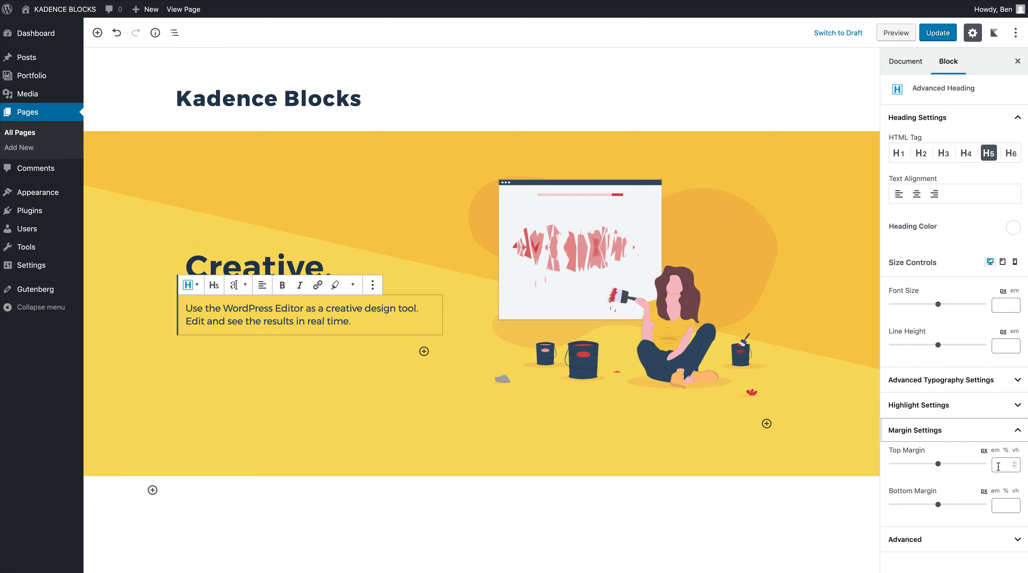
pyautogui.click(998, 466)
pyautogui.write('10')
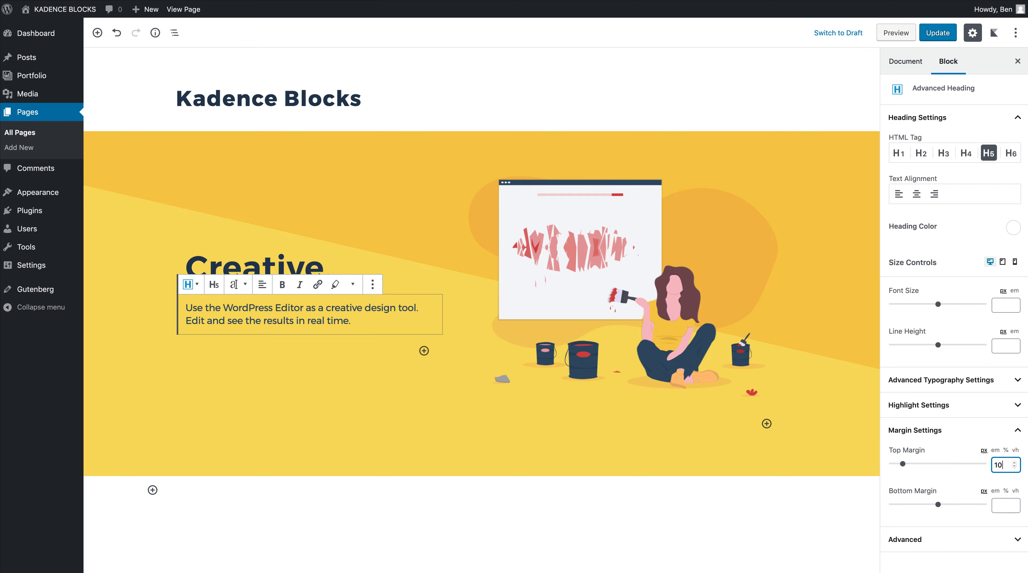
pyautogui.click(1002, 503)
pyautogui.write('10')
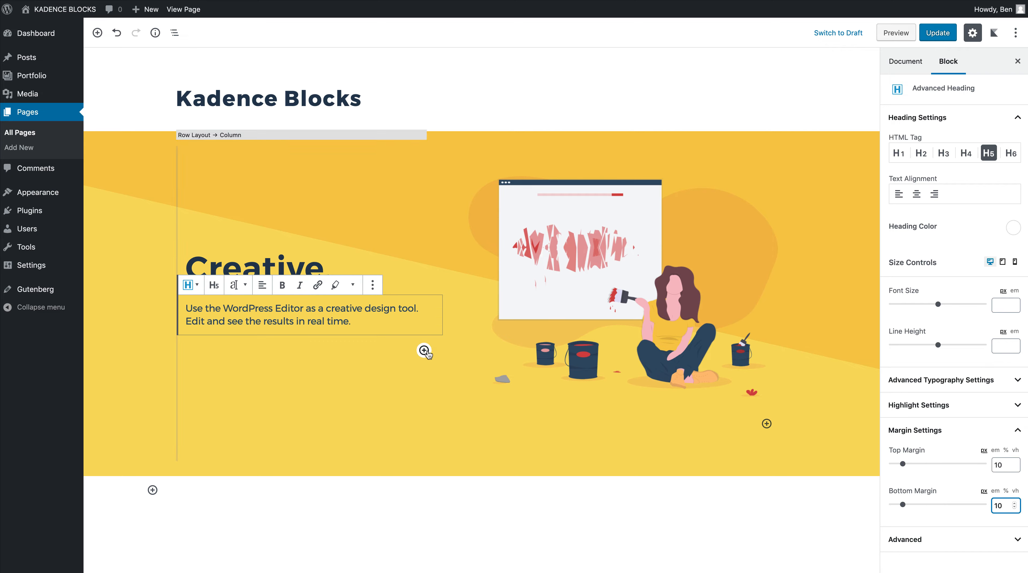
# - Add an Advanced Button block below the tagline and label it "TRY NOW"
pyautogui.click(424, 350)
pyautogui.click(457, 309)
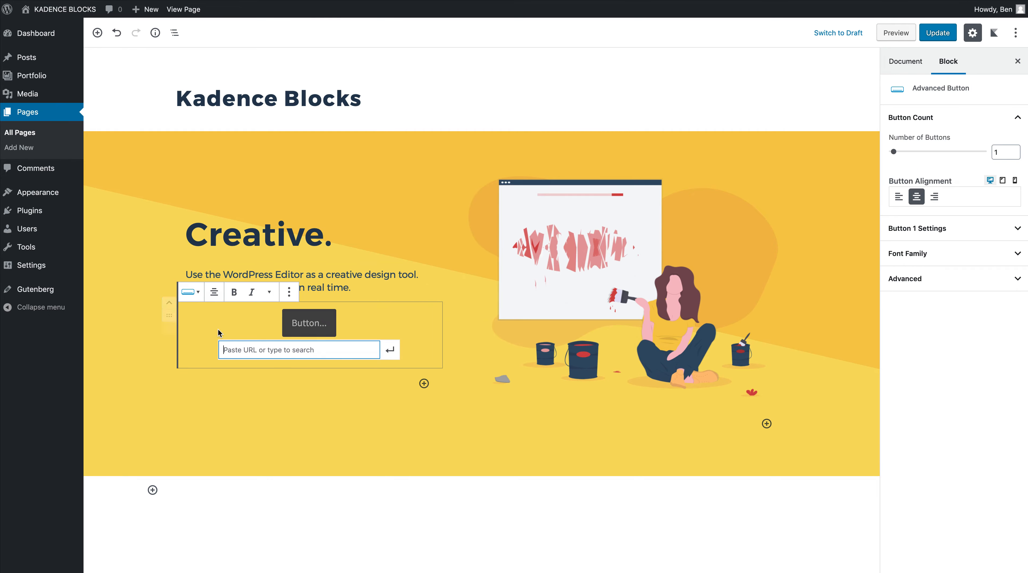
pyautogui.write('Try')
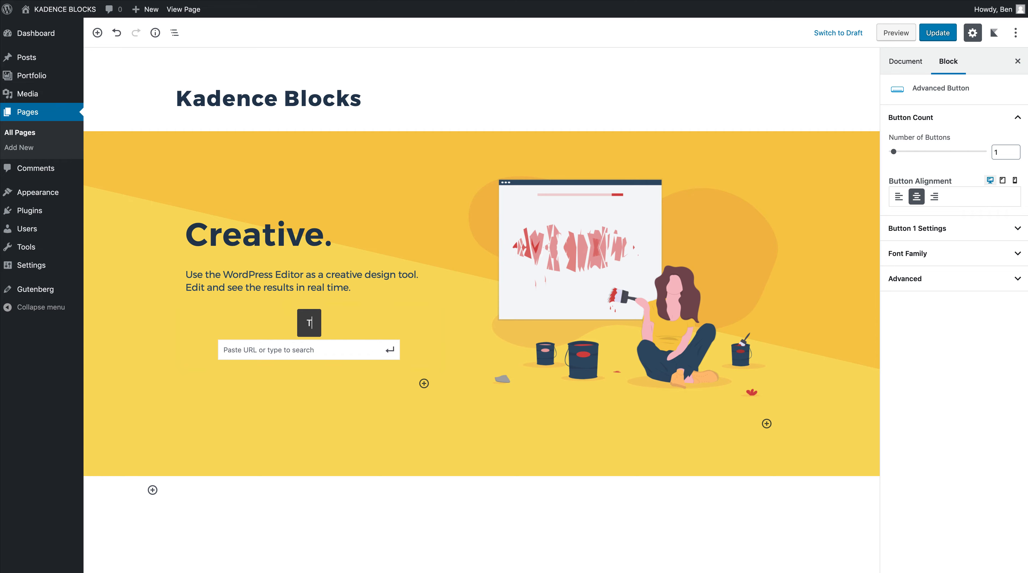
pyautogui.press('BackSpace')
pyautogui.press('BackSpace')
pyautogui.write('RY NOW')
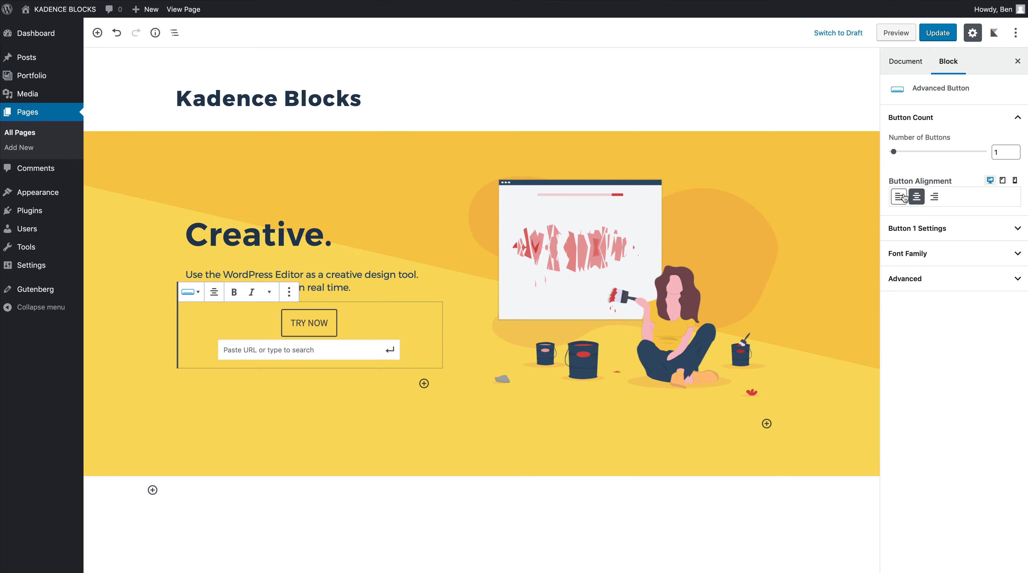
# - Align the button left on desktop and center on mobile
pyautogui.click(899, 196)
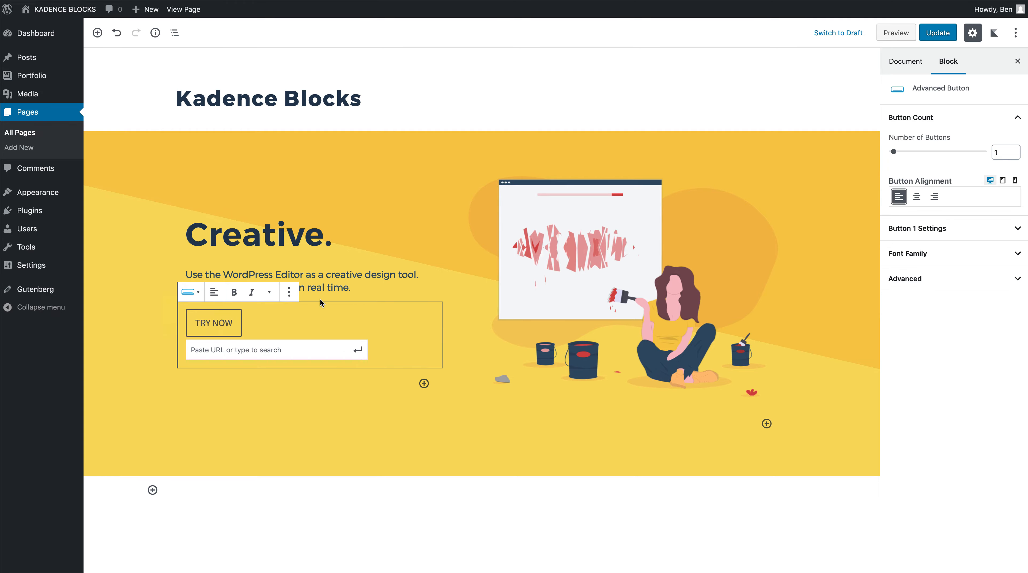
pyautogui.click(1014, 180)
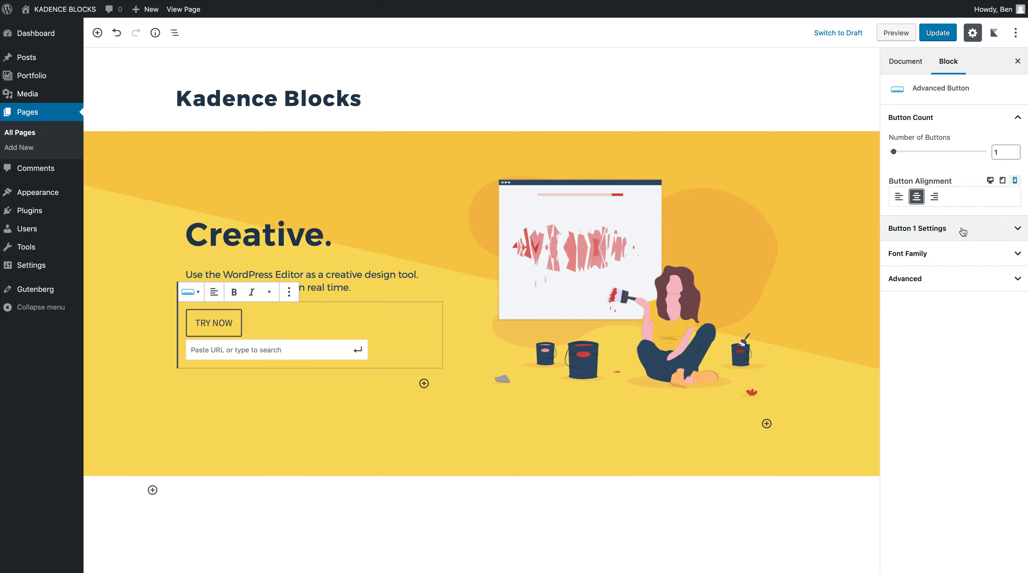
pyautogui.click(962, 230)
pyautogui.click(953, 226)
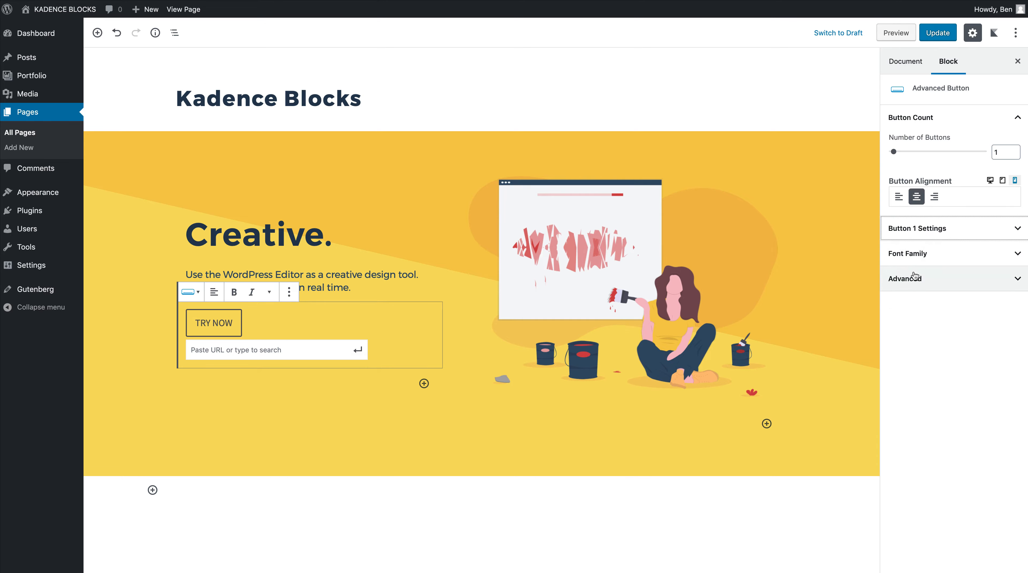
# - Set the button's font family to Montserrat with font weight 600
pyautogui.click(921, 257)
pyautogui.click(950, 336)
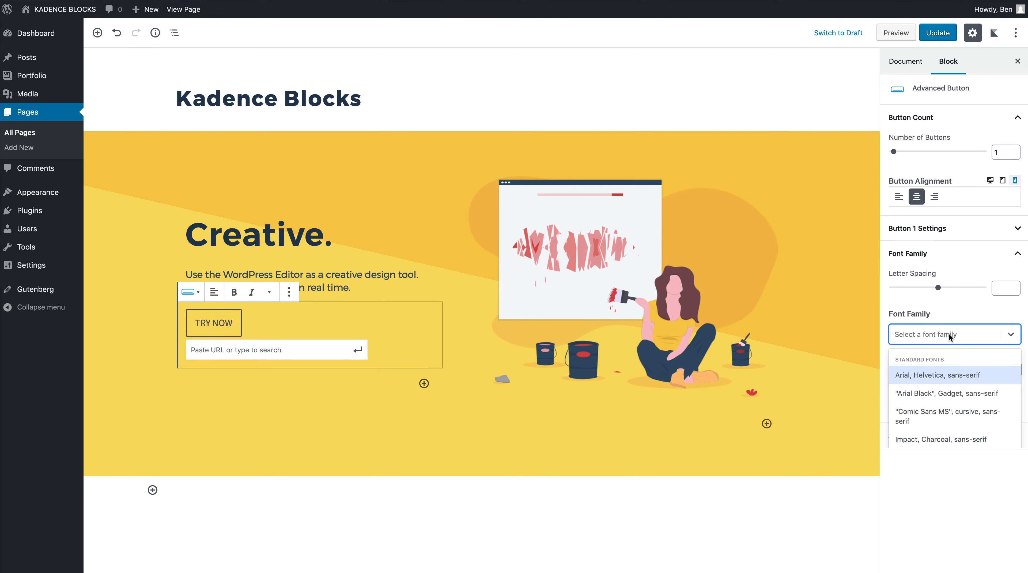
pyautogui.write('mont')
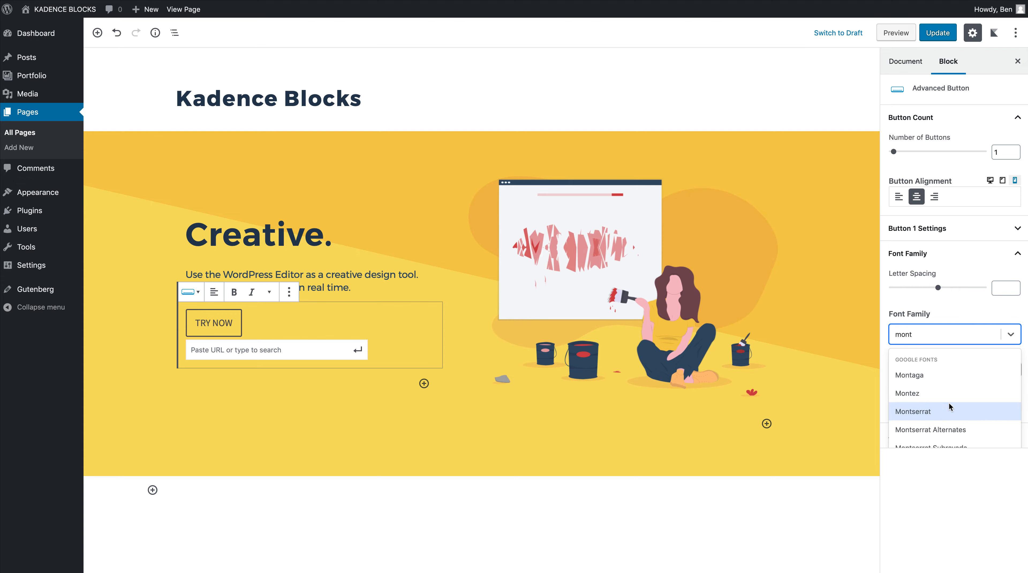
pyautogui.click(946, 392)
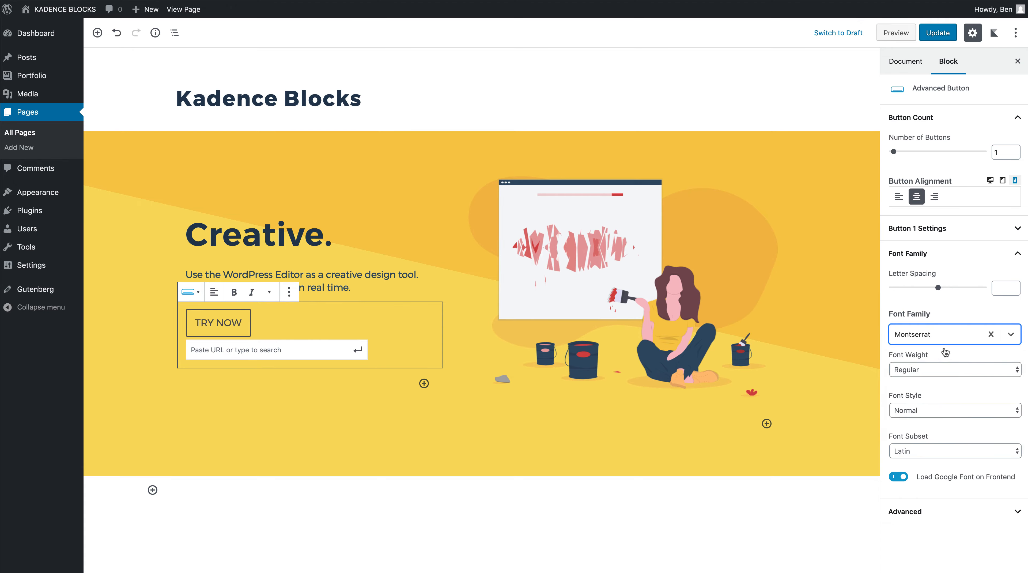
pyautogui.click(948, 377)
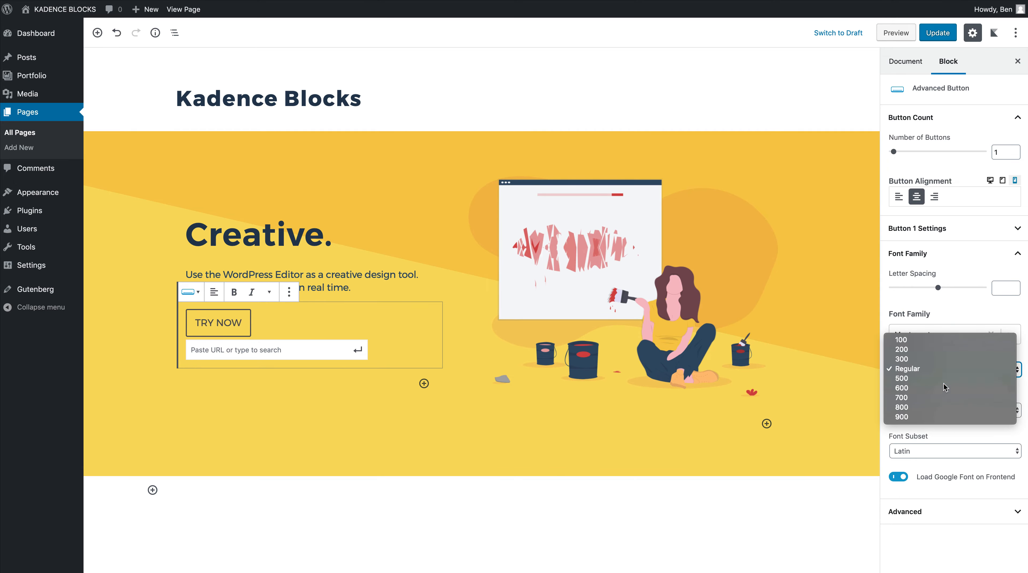
pyautogui.click(946, 388)
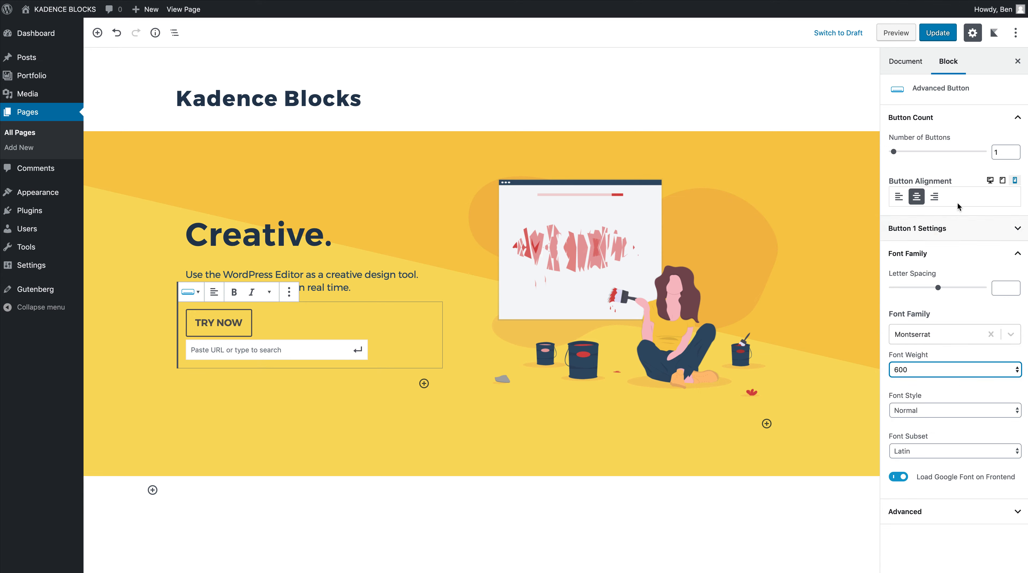
# - Set the first button's desktop text size to 16
pyautogui.click(936, 228)
pyautogui.click(1003, 318)
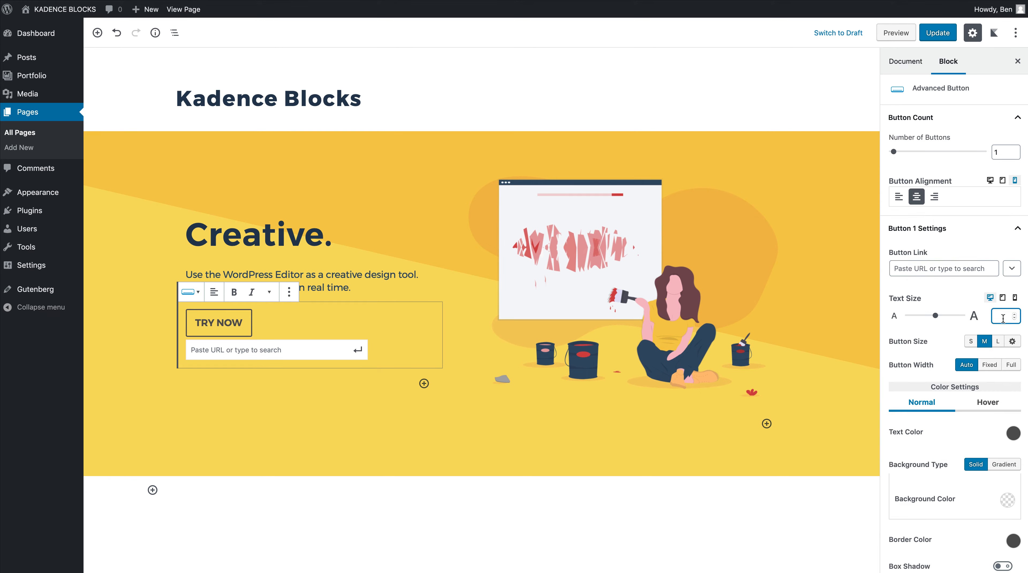
pyautogui.write('16')
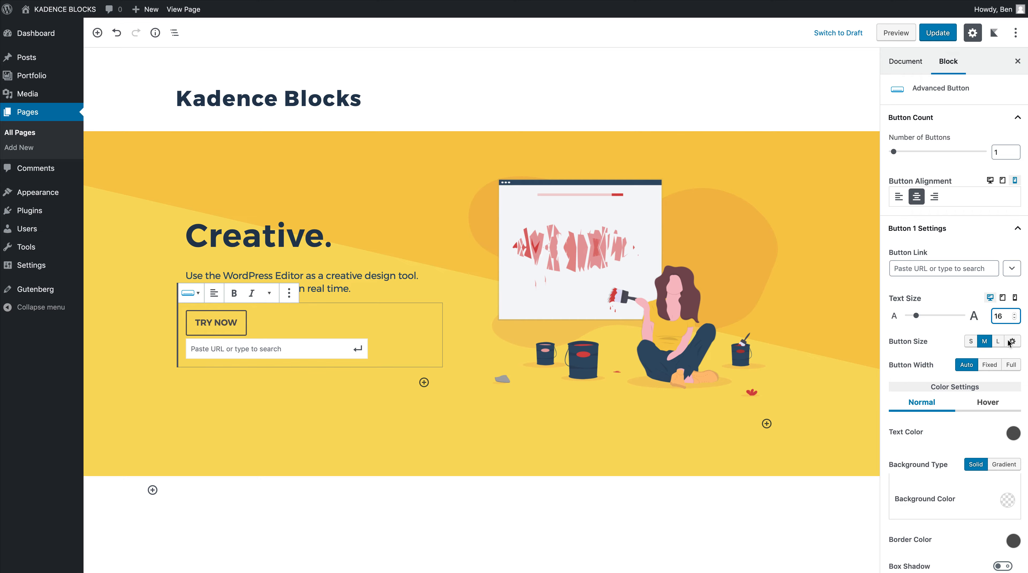
# - Make the button's text color white and its solid background color dark navy from the palette
pyautogui.scroll(-3, 1000, 363)
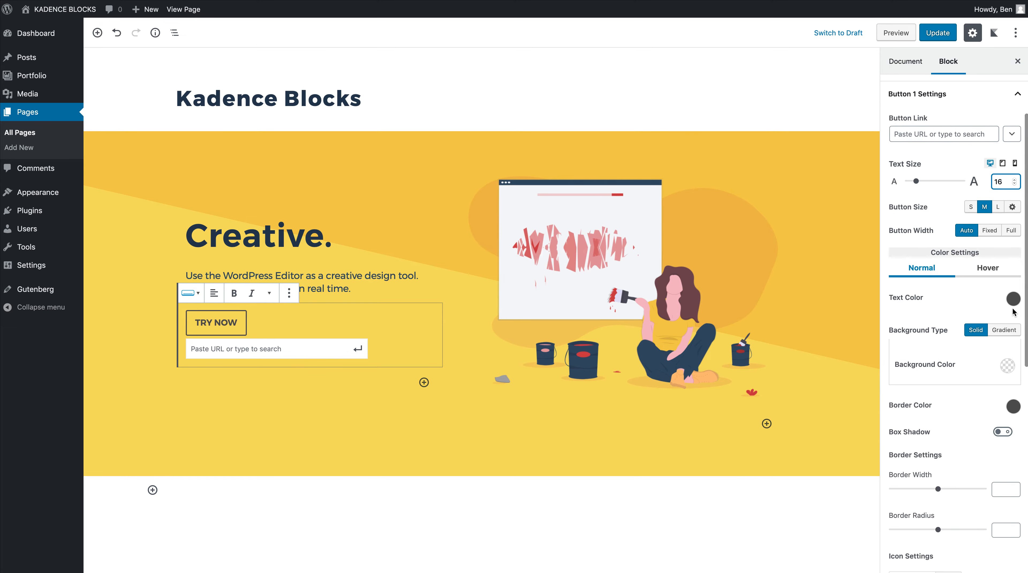
pyautogui.click(1012, 301)
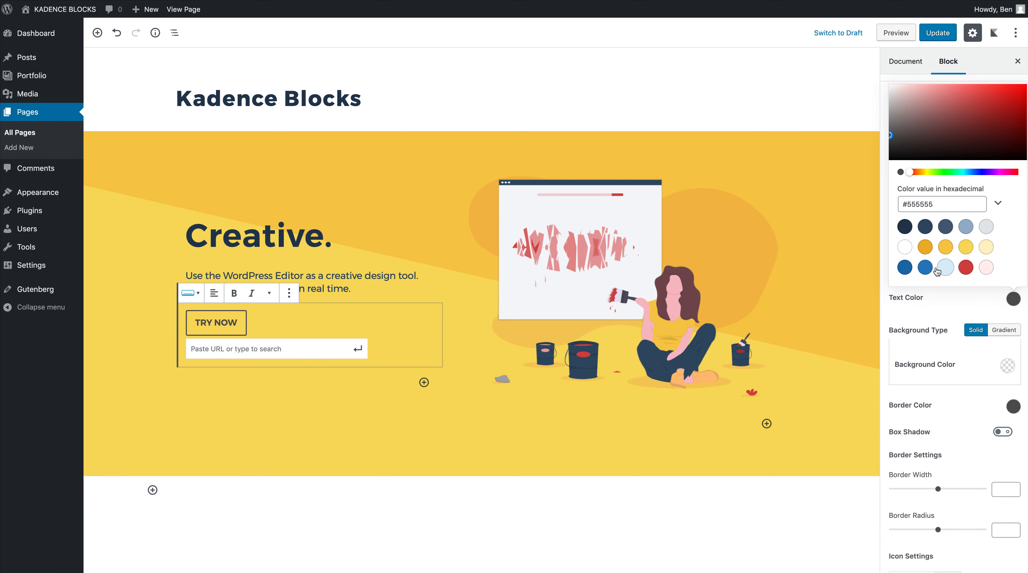
pyautogui.click(905, 250)
pyautogui.click(1008, 373)
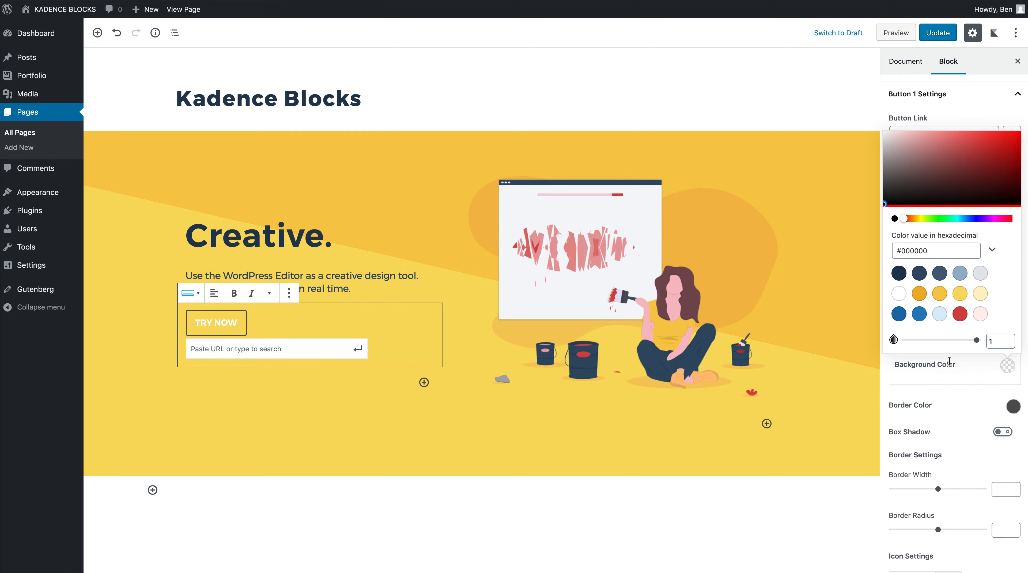
pyautogui.click(899, 273)
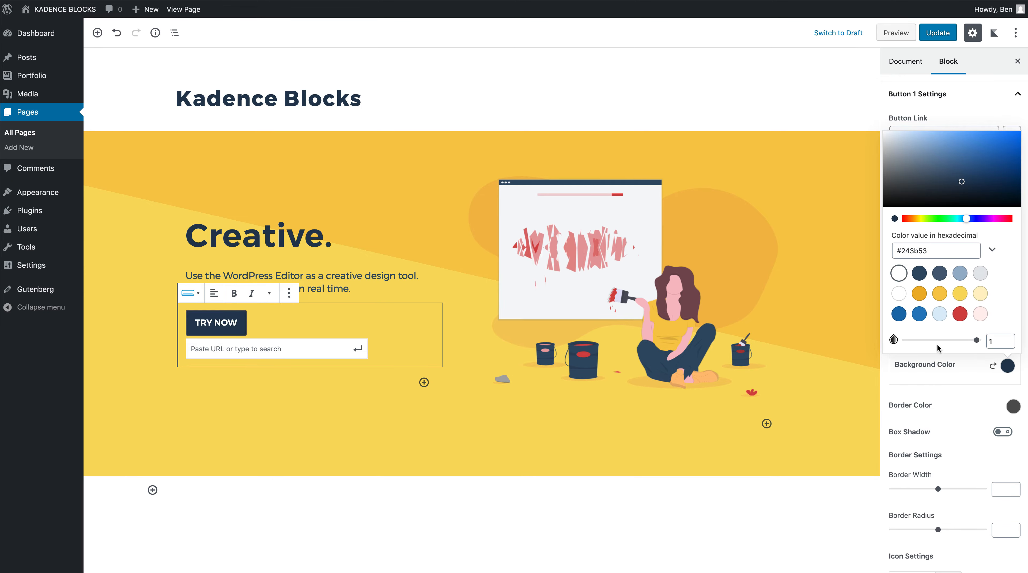
pyautogui.click(961, 392)
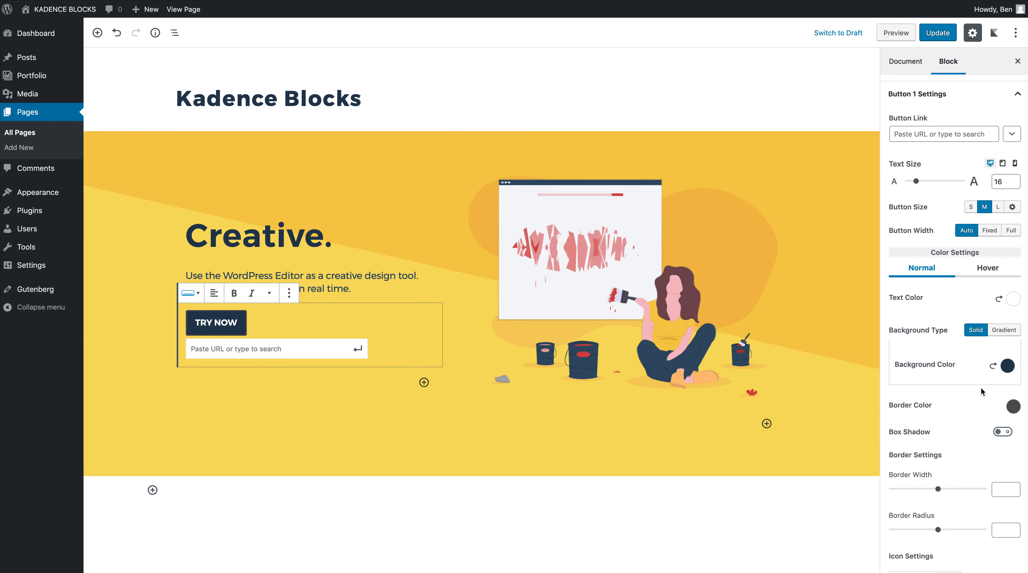
# - Set the button's border color to dark navy from the palette
pyautogui.click(1013, 406)
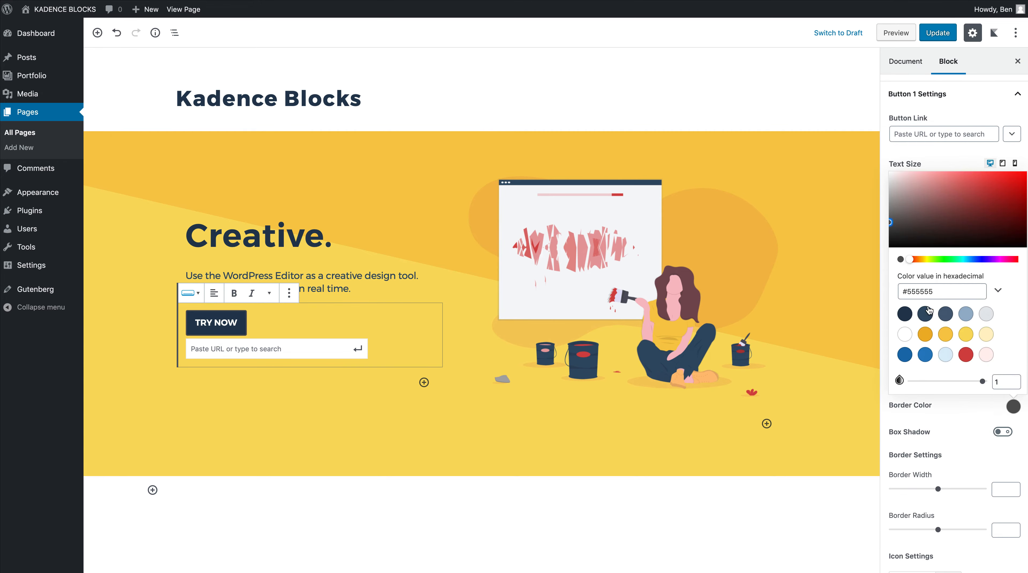
pyautogui.click(925, 314)
pyautogui.click(962, 406)
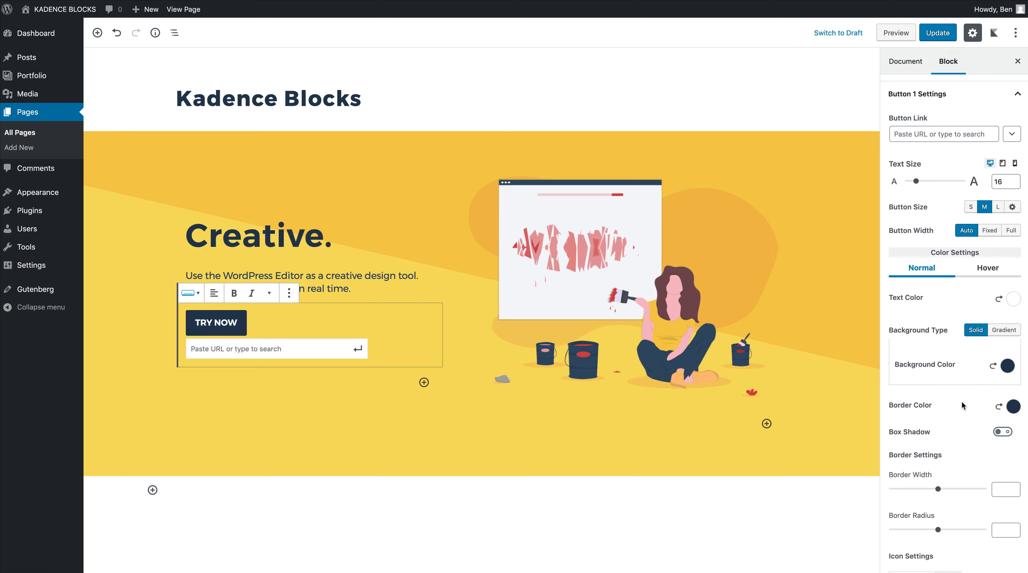
# - Search the icons for "link" and give the button the filled square icon with a diagonal arrow
pyautogui.scroll(-7, 967, 434)
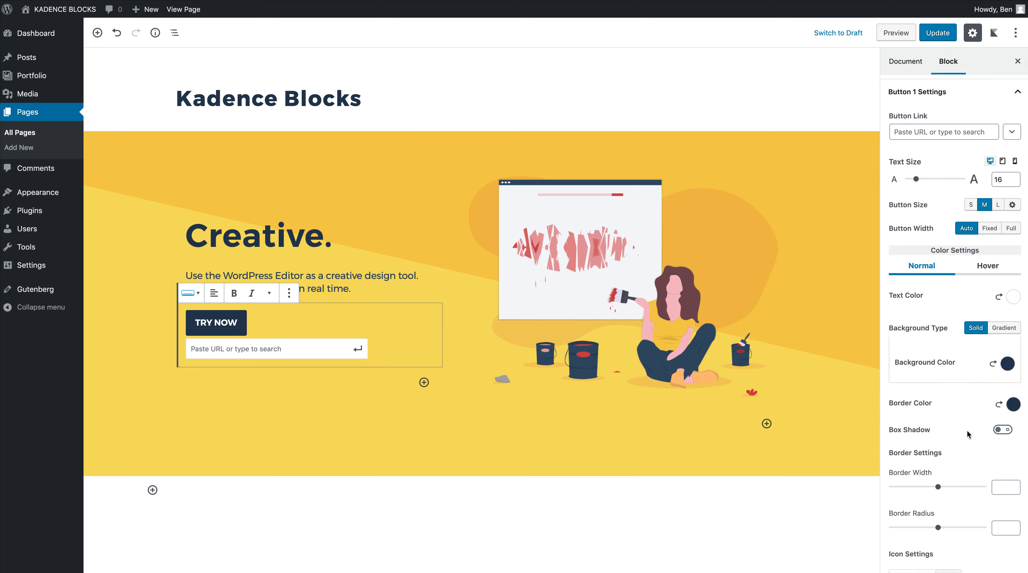
pyautogui.click(950, 313)
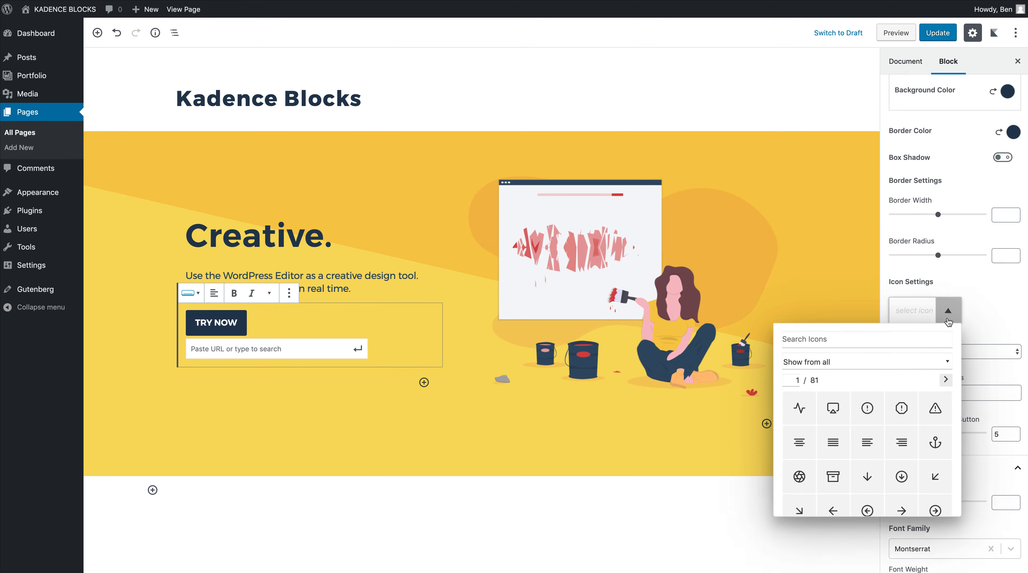
pyautogui.write('link')
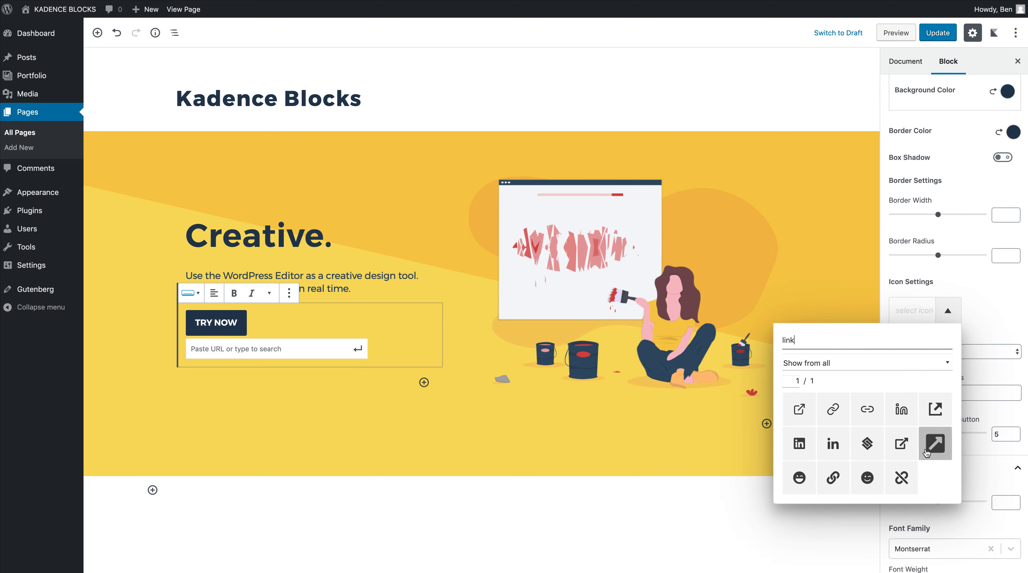
pyautogui.click(936, 443)
pyautogui.click(983, 297)
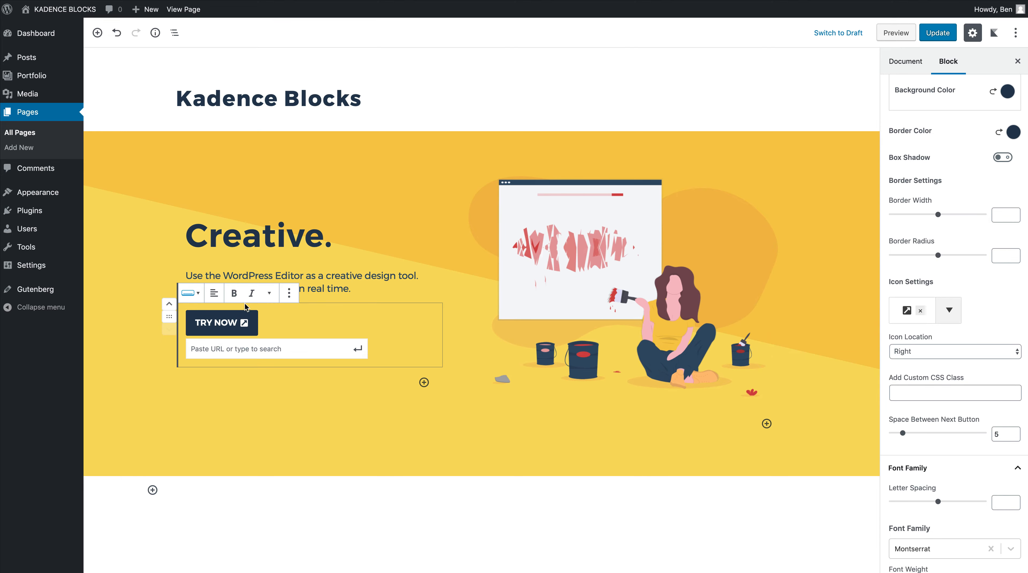
# - Set the number of buttons to 2 and the space between the first and next button to 15
pyautogui.scroll(10, 983, 136)
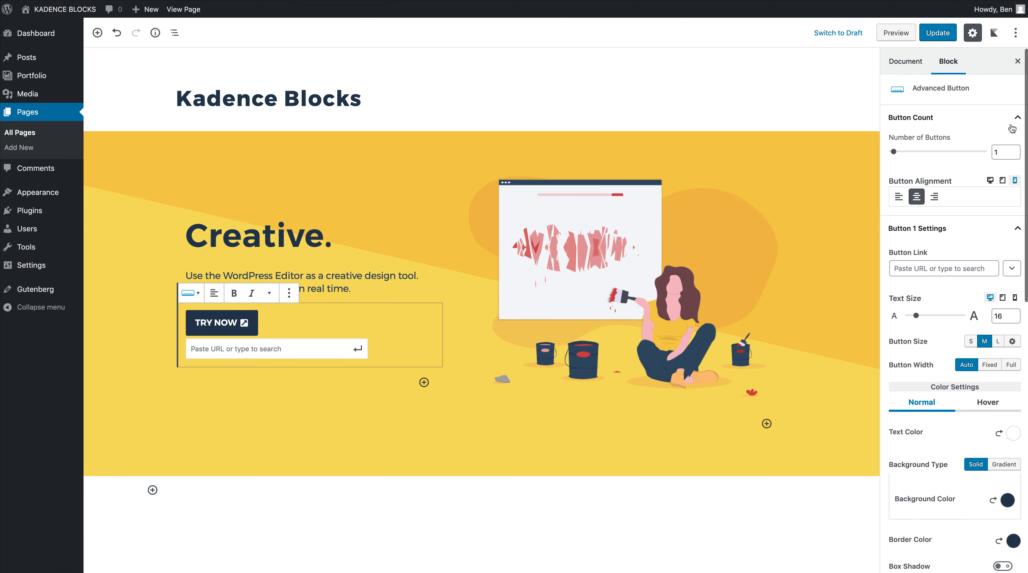
pyautogui.click(1014, 152)
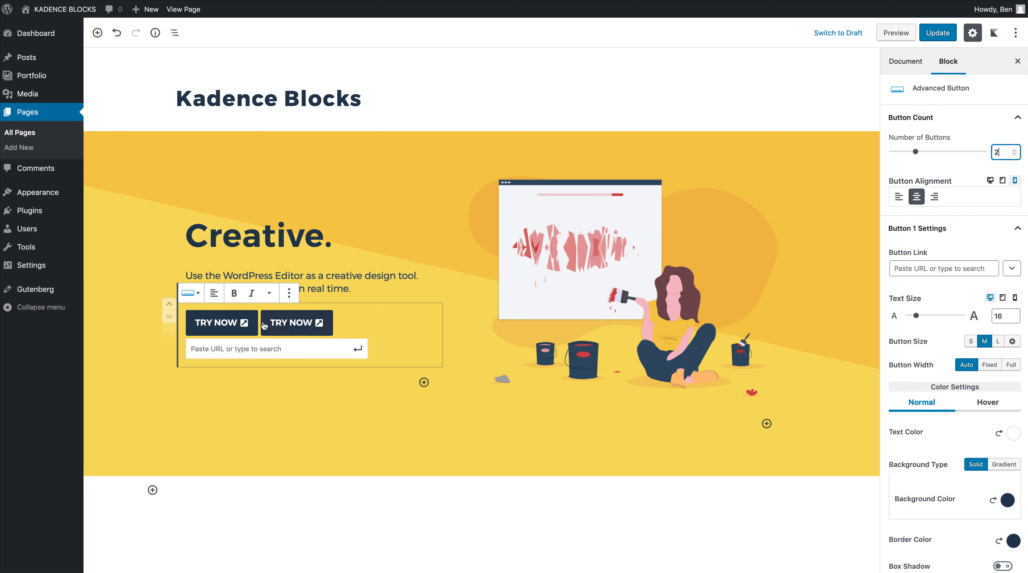
pyautogui.scroll(-5, 962, 317)
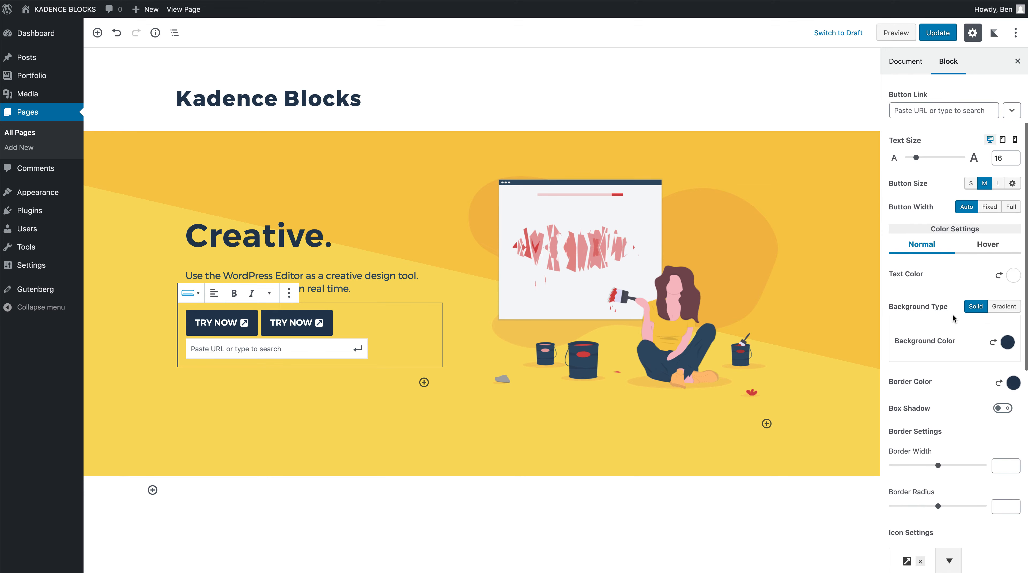
pyautogui.scroll(-6, 953, 318)
pyautogui.moveTo(902, 431); pyautogui.dragTo(921, 433)
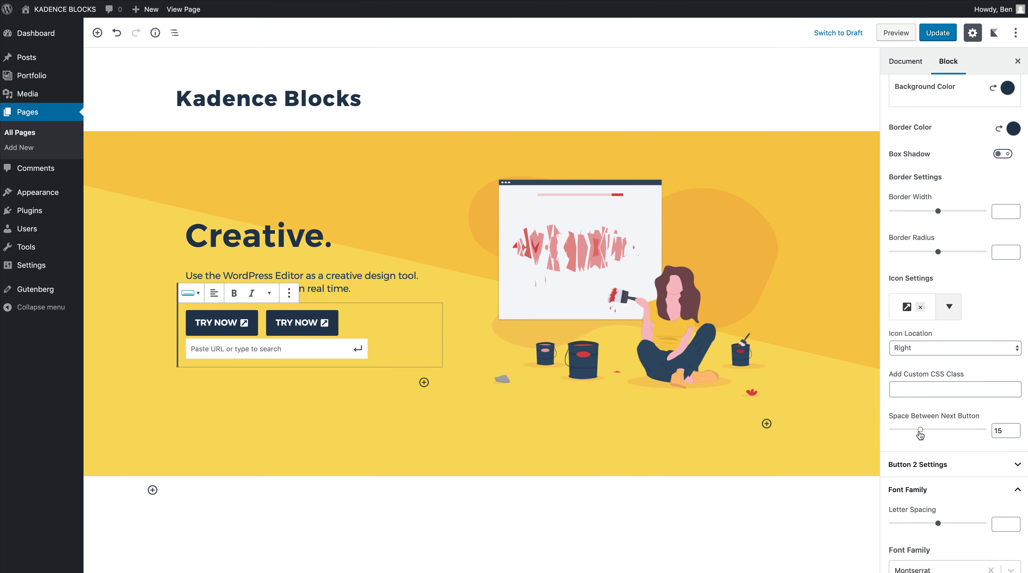
pyautogui.scroll(10, 922, 435)
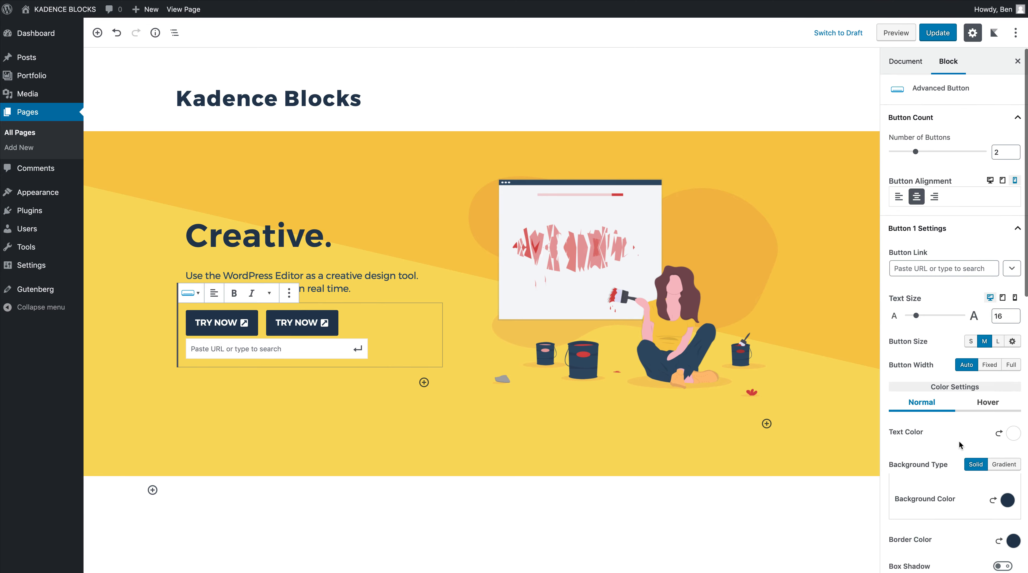
pyautogui.scroll(-2, 959, 436)
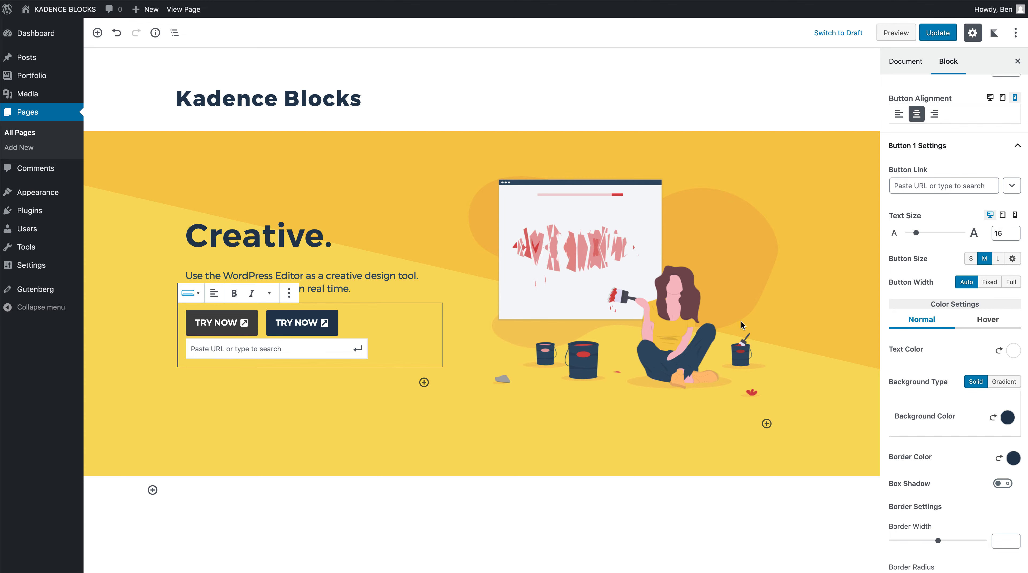
# - Set the first button's hover background and hover border colors to the #334e68 palette color
pyautogui.click(972, 324)
pyautogui.scroll(-2, 983, 362)
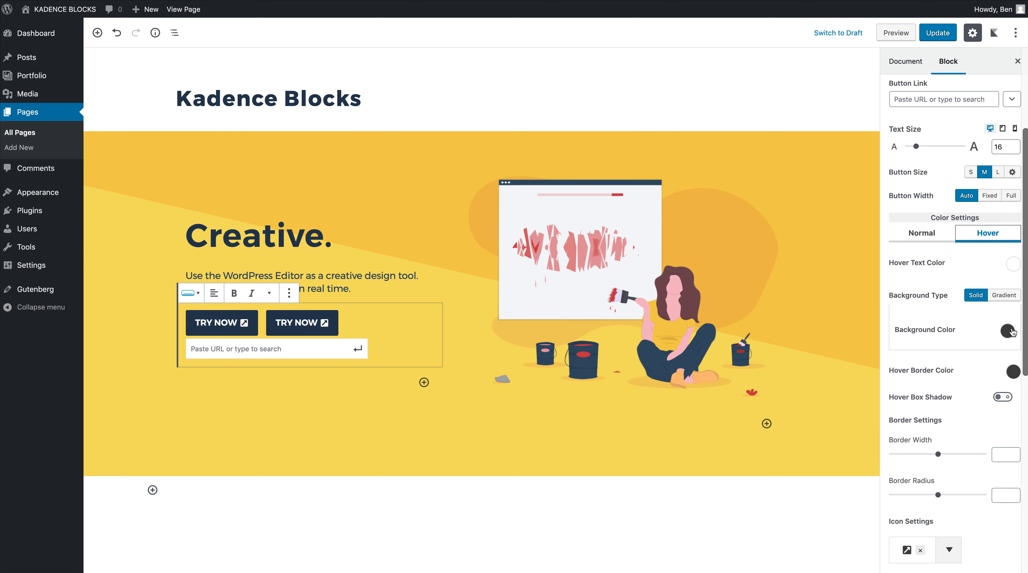
pyautogui.click(1007, 331)
pyautogui.click(920, 239)
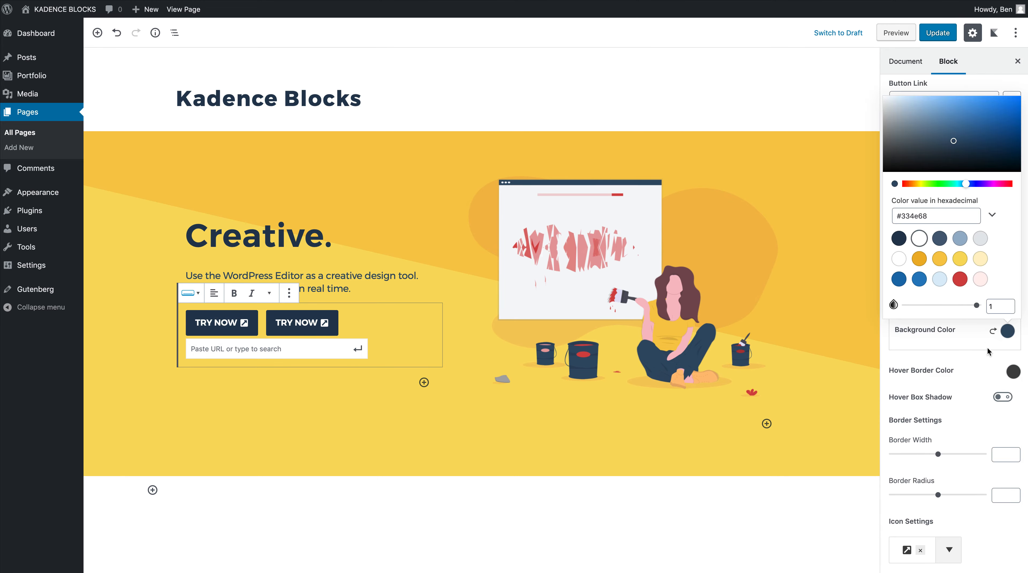
pyautogui.click(1011, 370)
pyautogui.click(925, 279)
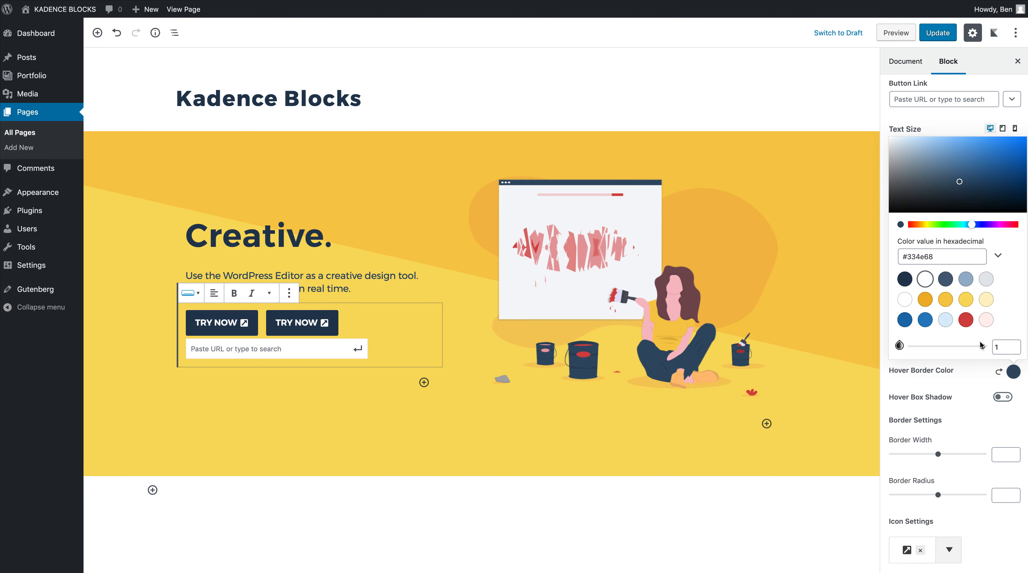
pyautogui.click(983, 374)
# - In the Button 2 settings, make the second button's normal background color fully transparent
pyautogui.scroll(4, 971, 387)
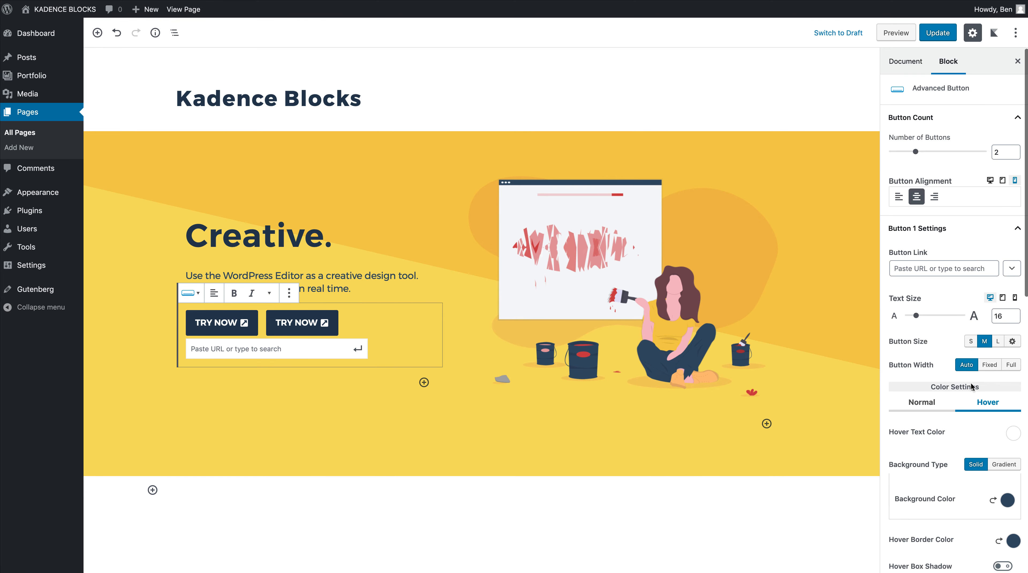
pyautogui.click(938, 240)
pyautogui.click(934, 256)
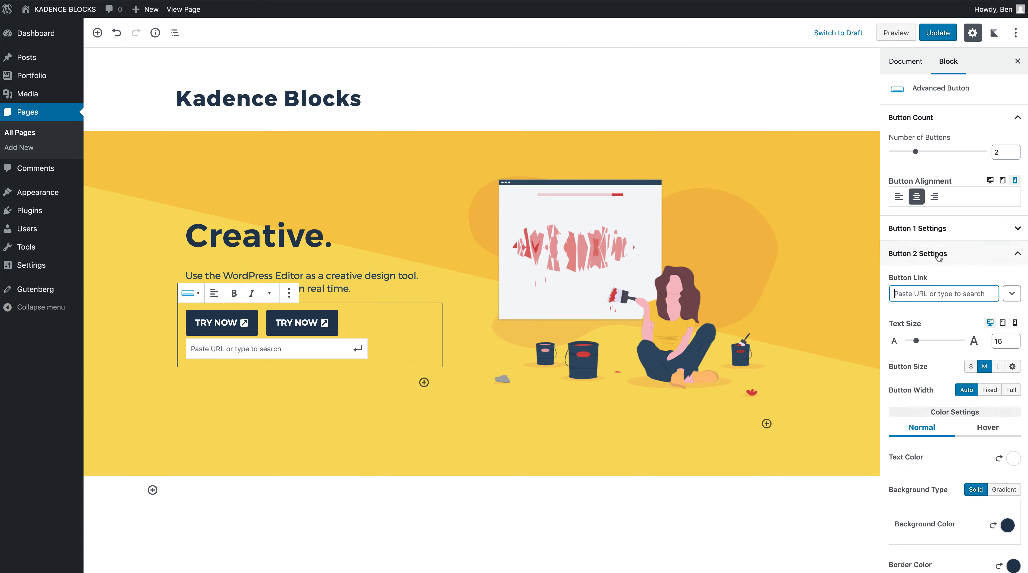
pyautogui.scroll(-2, 950, 309)
pyautogui.scroll(-2, 968, 366)
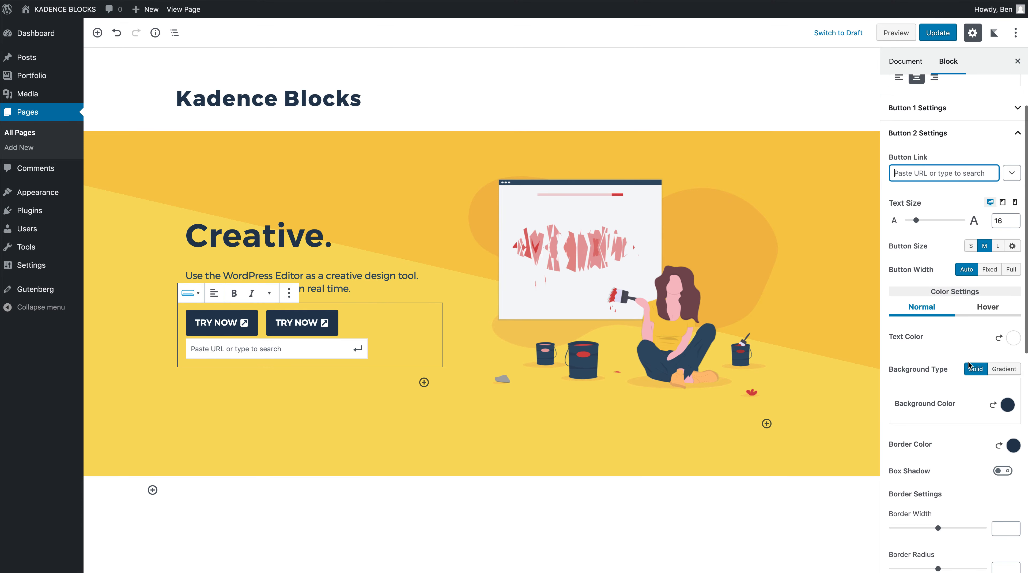
pyautogui.scroll(-3, 947, 391)
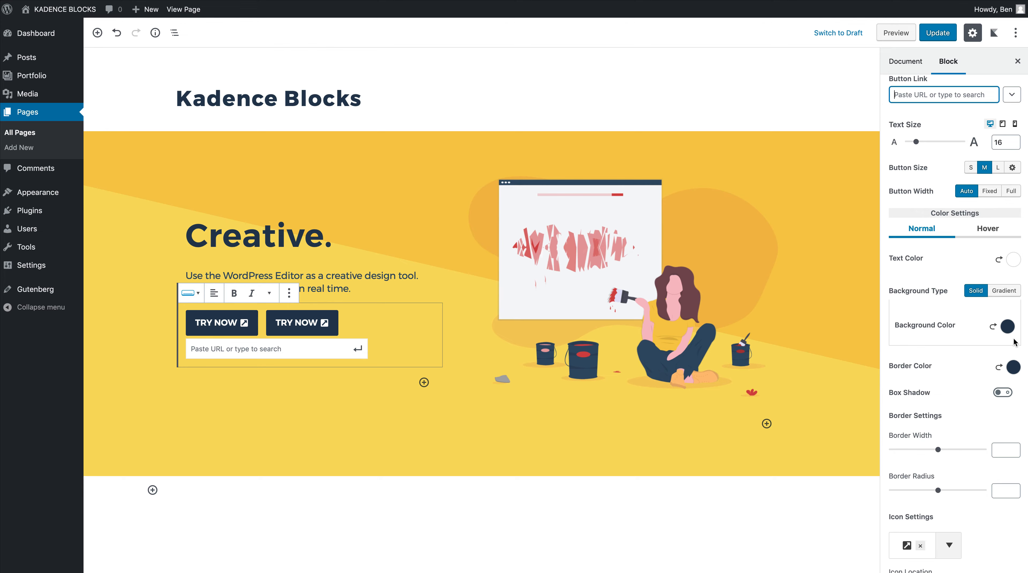
pyautogui.click(1007, 327)
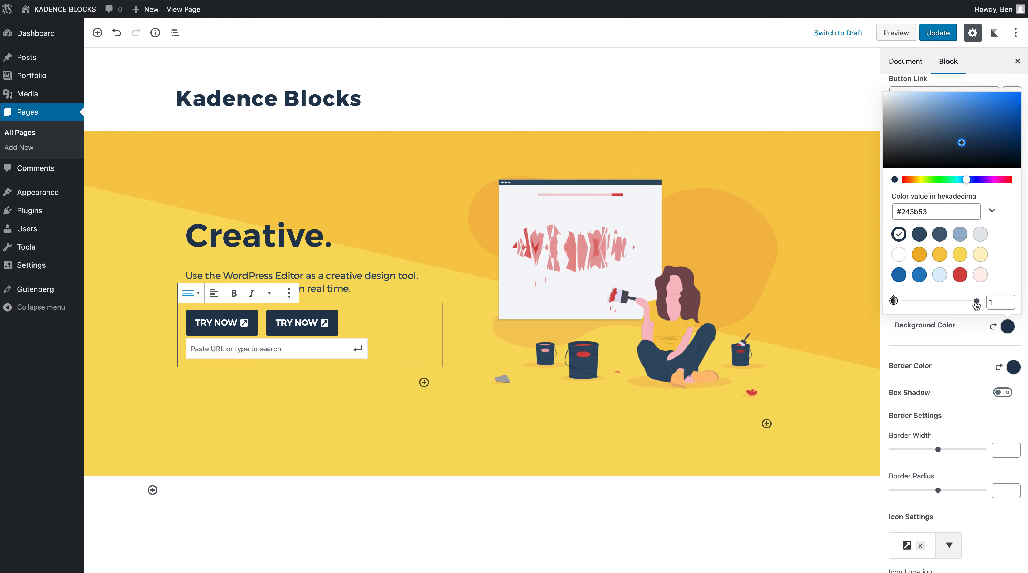
pyautogui.moveTo(976, 301); pyautogui.dragTo(905, 301)
pyautogui.click(949, 353)
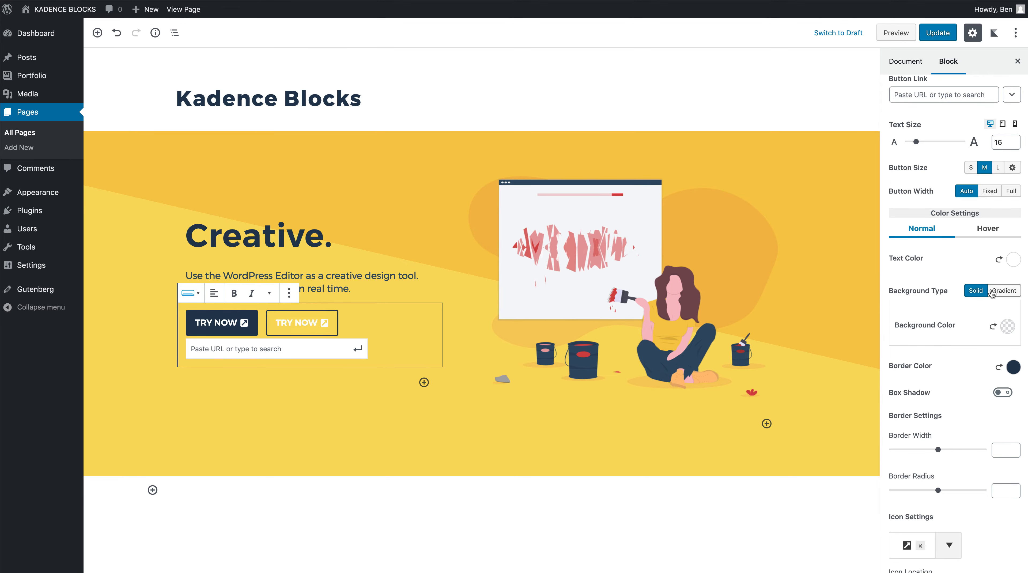
# - Set the second button's text color to dark navy #243b53 from the palette
pyautogui.click(1013, 259)
pyautogui.click(905, 190)
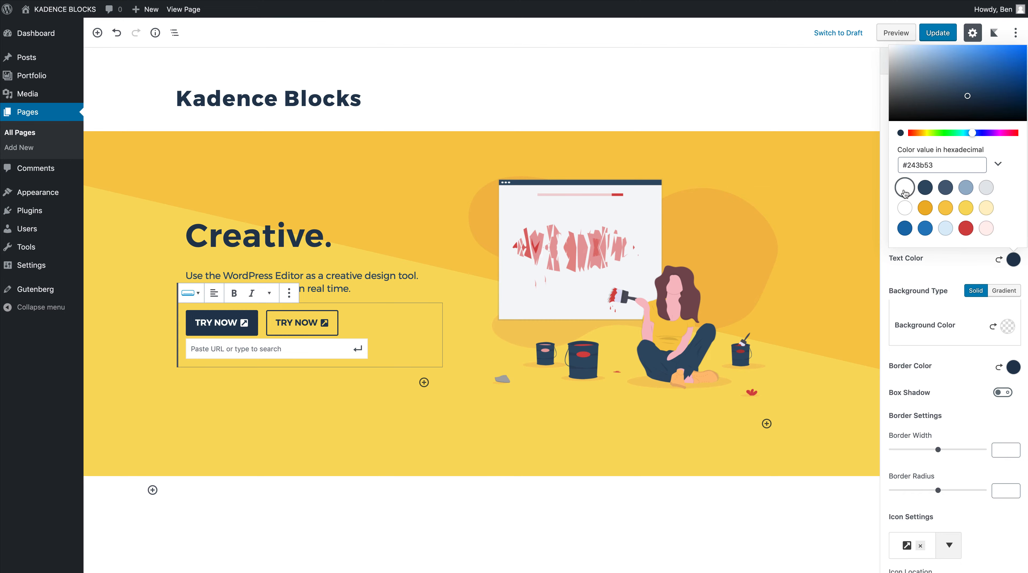
pyautogui.click(987, 285)
# - Set the second button's hover background and hover border colors to the #334e68 palette color
pyautogui.click(999, 227)
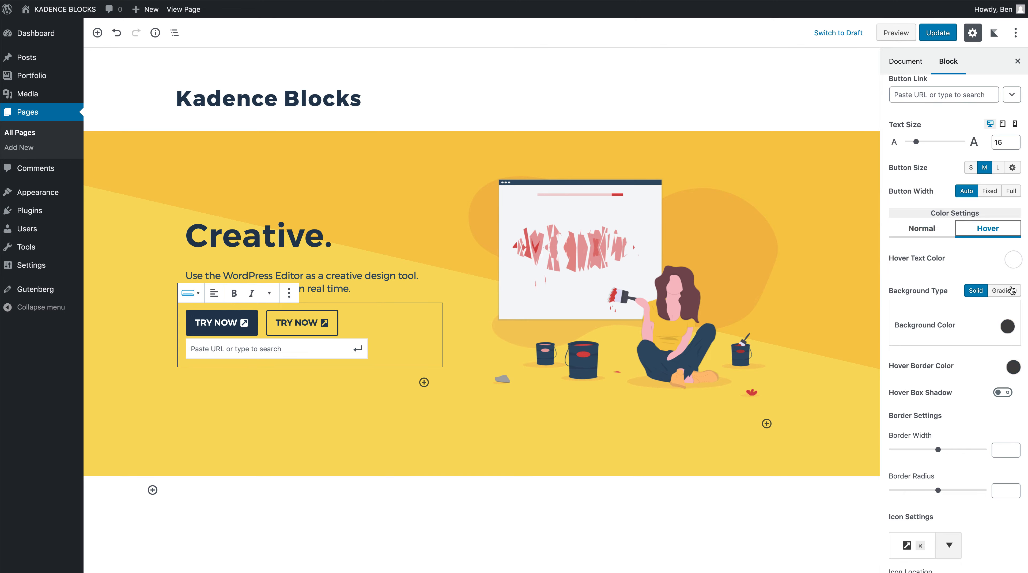
pyautogui.click(1008, 327)
pyautogui.click(918, 235)
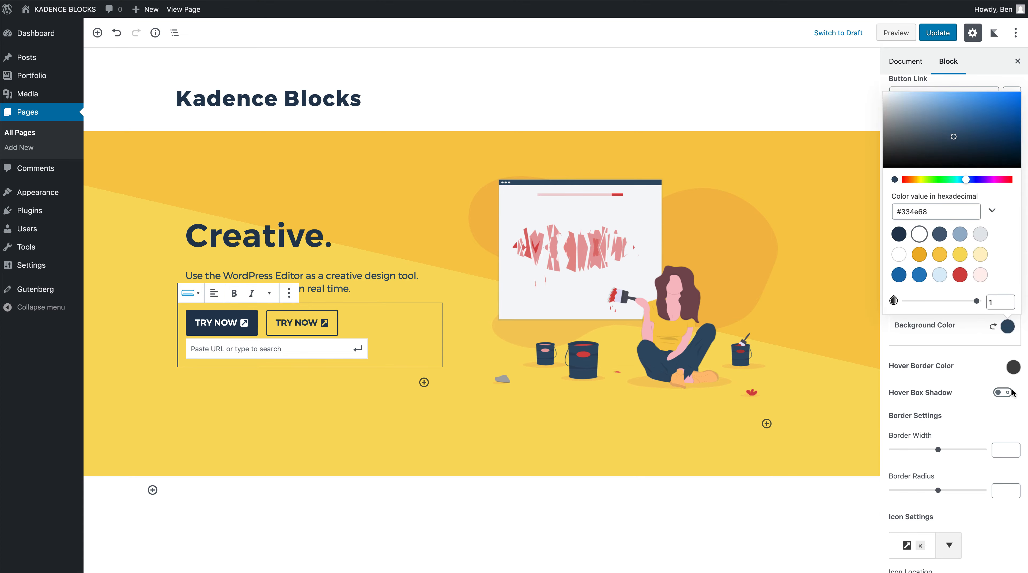
pyautogui.click(1013, 367)
pyautogui.click(925, 274)
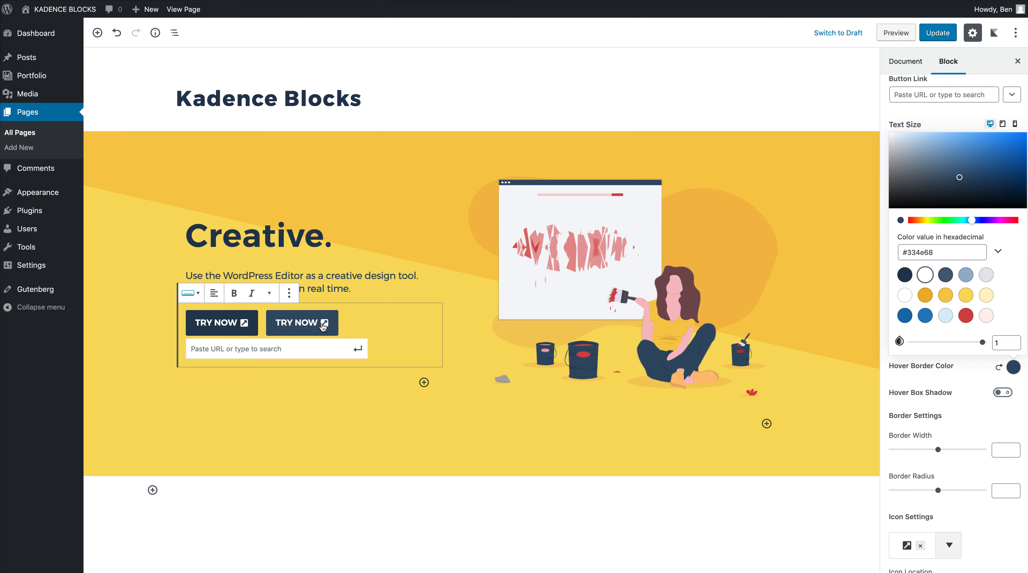
# - Replace the second button's label with "Watch video"
pyautogui.click(312, 328)
pyautogui.click(306, 327)
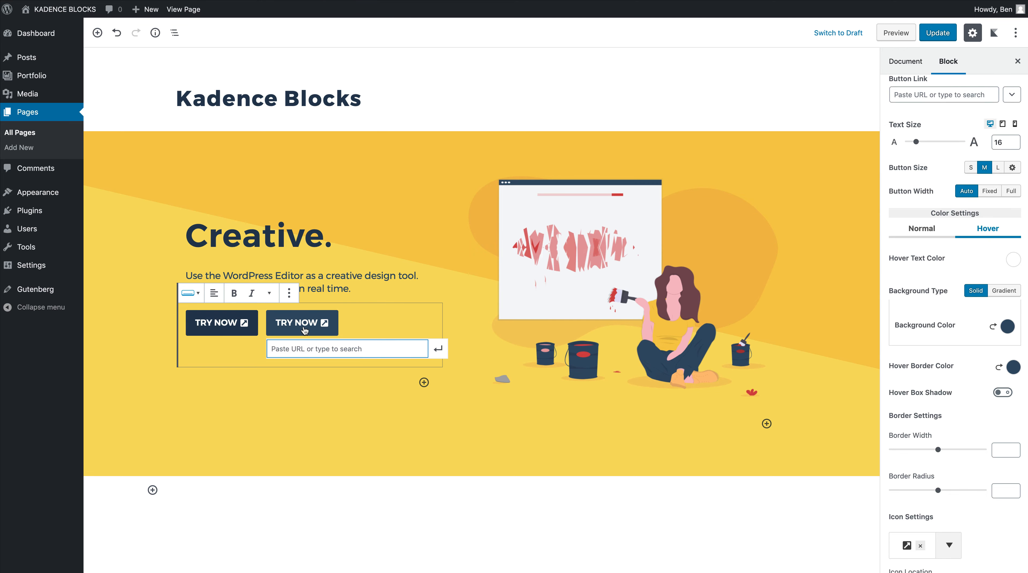
pyautogui.click(298, 326)
pyautogui.tripleClick(298, 327)
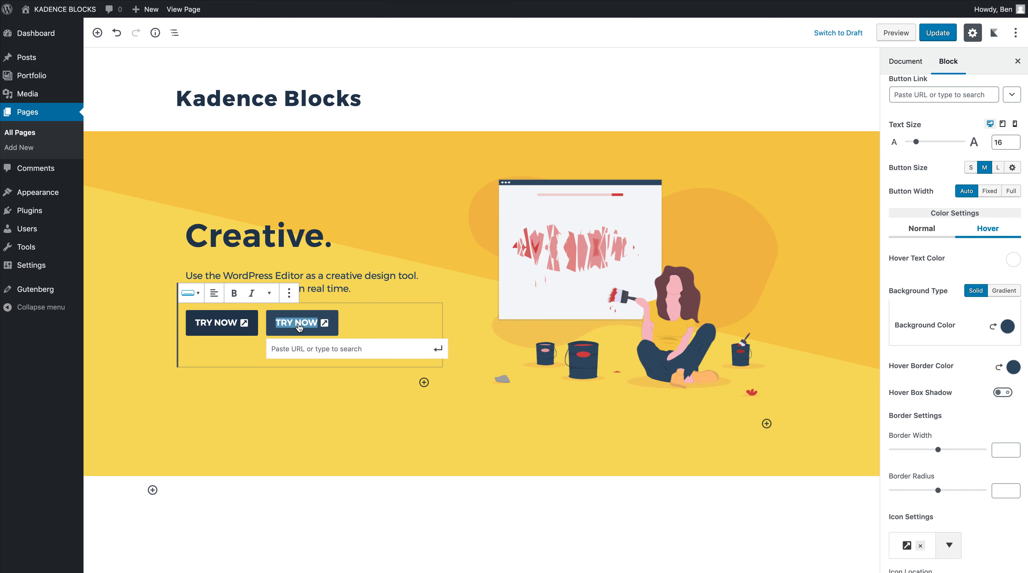
pyautogui.write('W')
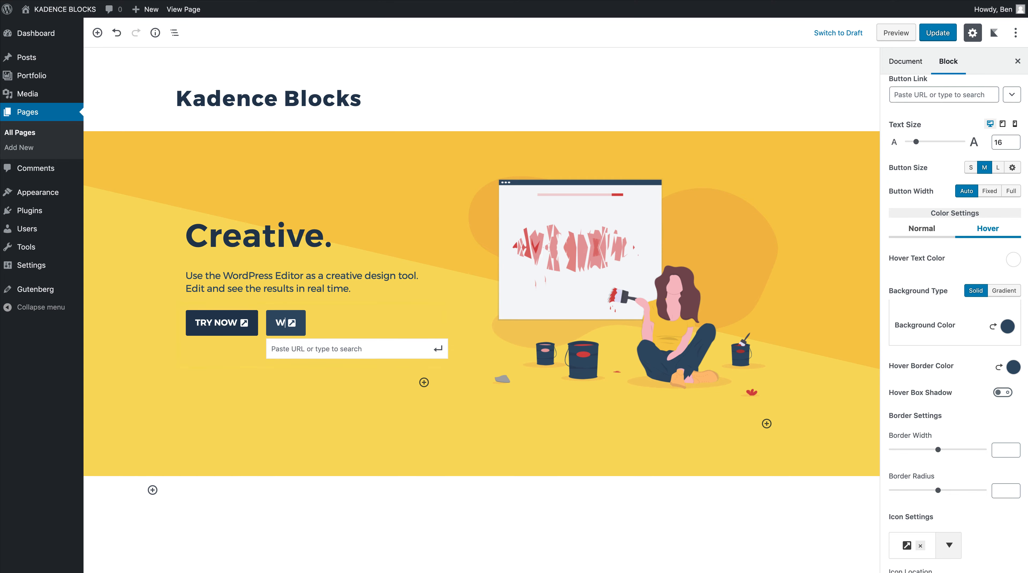
pyautogui.write('atchj')
pyautogui.press('BackSpace')
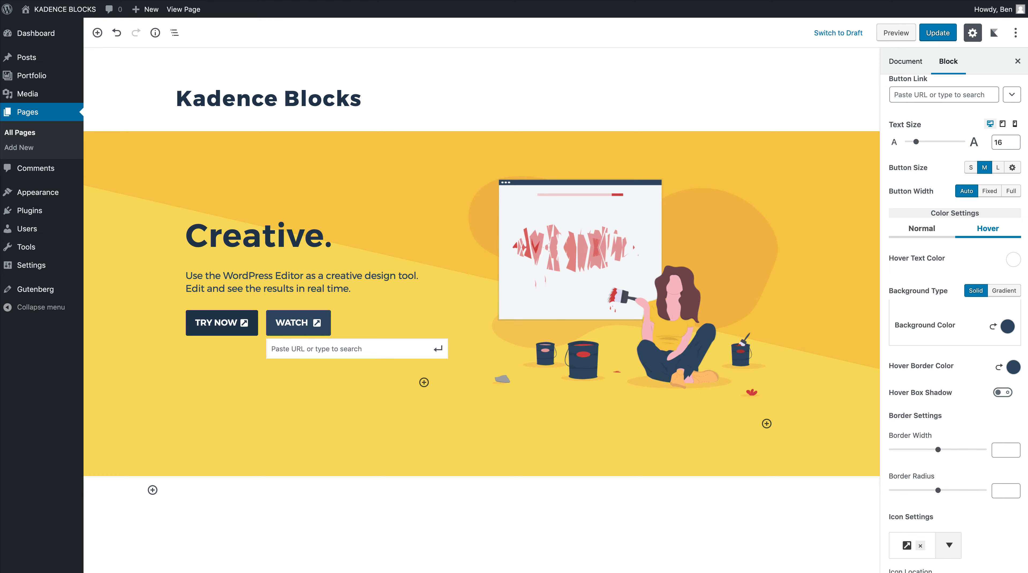
pyautogui.write('video')
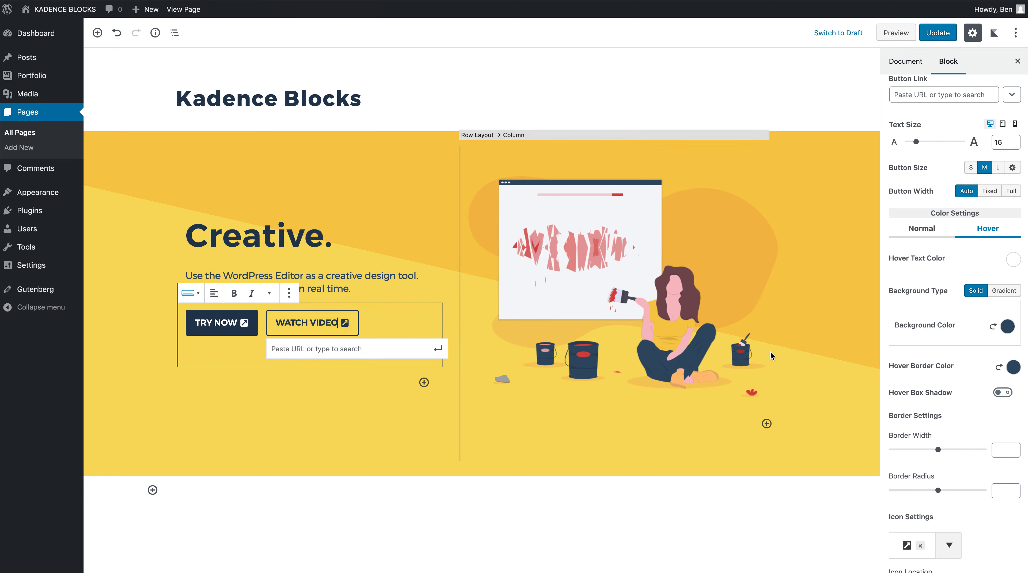
# - Search the icons for "play" and give the second button the filled circle play icon
pyautogui.scroll(-5, 963, 420)
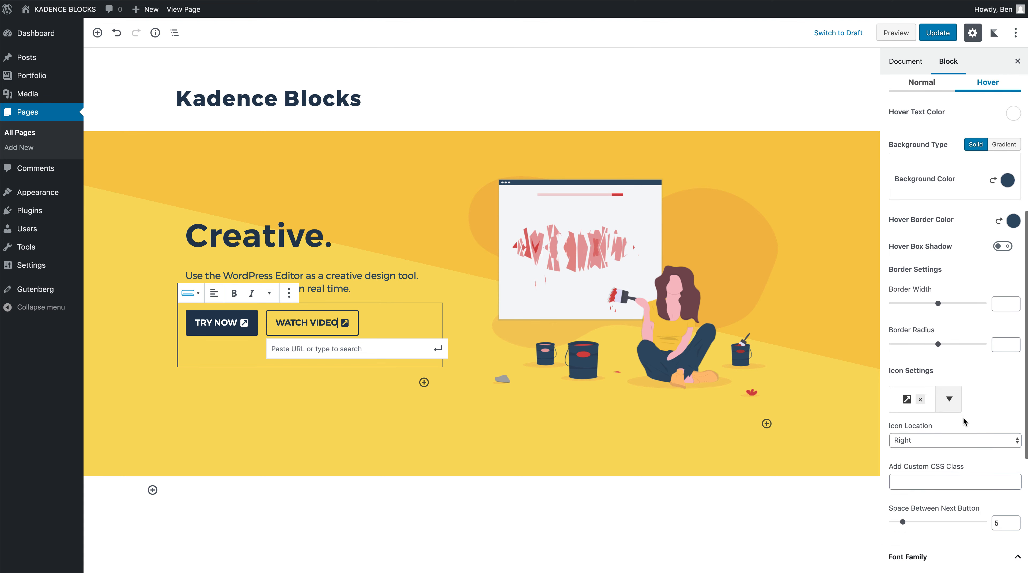
pyautogui.click(961, 404)
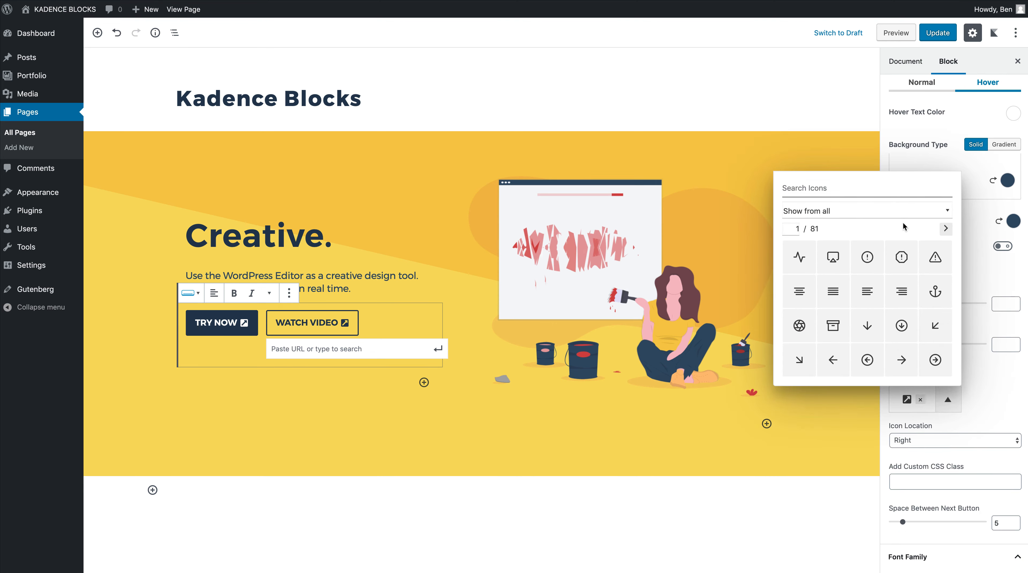
pyautogui.write('play')
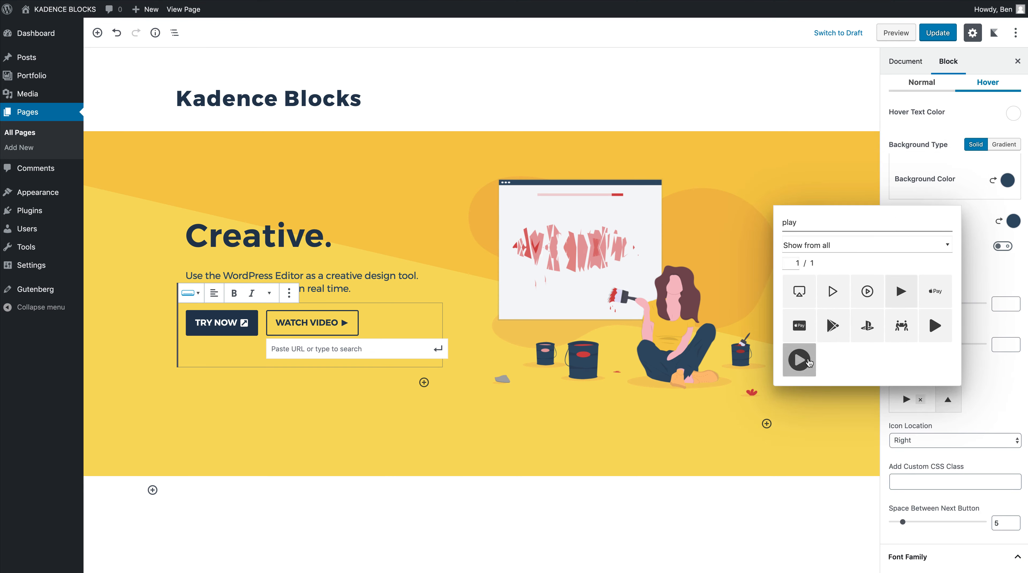
pyautogui.click(799, 360)
pyautogui.click(981, 396)
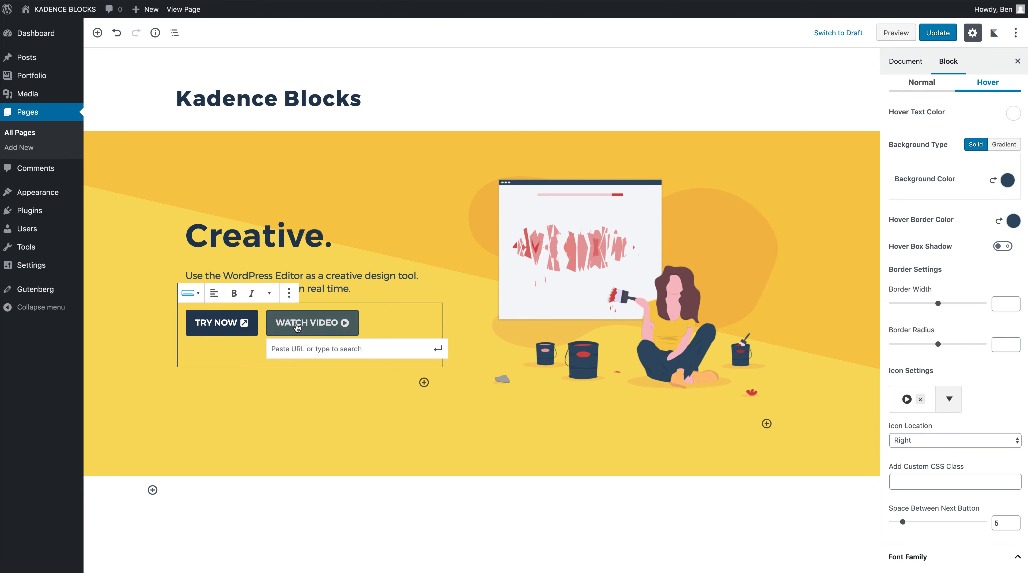
# - Select the two-column row and extend its bottom padding on the canvas to about 81 px
pyautogui.click(443, 238)
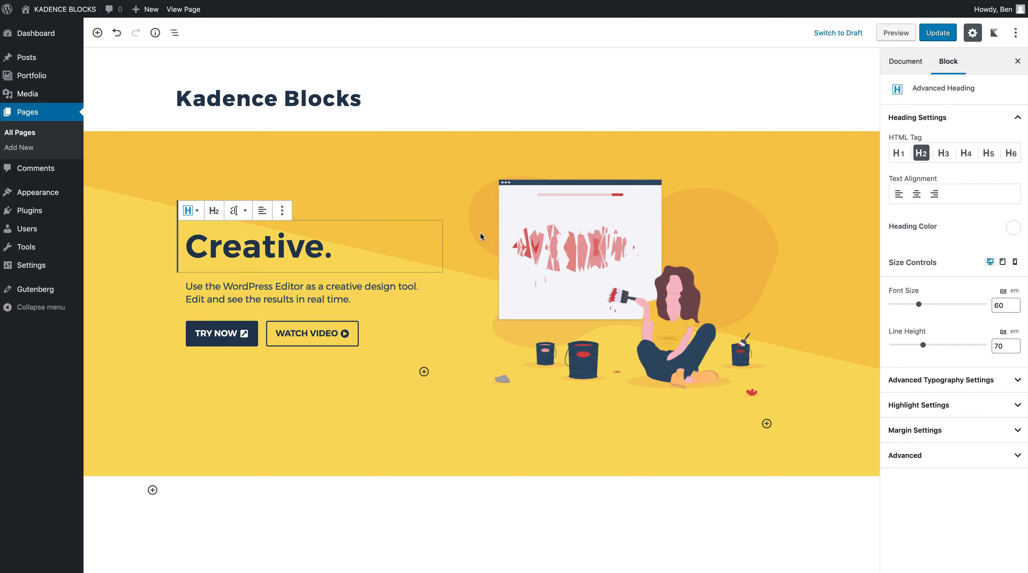
pyautogui.click(364, 428)
pyautogui.click(455, 464)
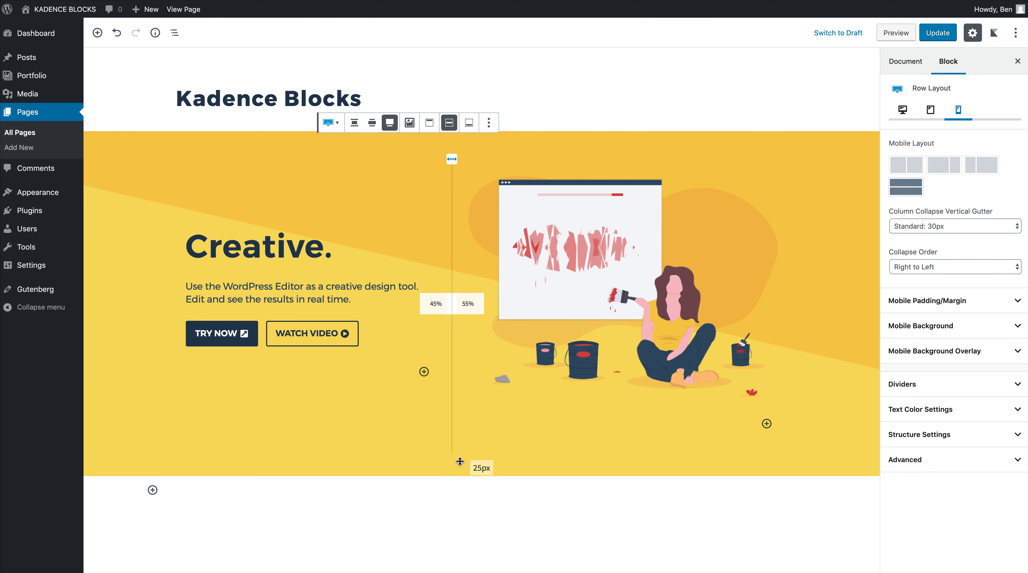
pyautogui.moveTo(468, 462); pyautogui.dragTo(466, 491)
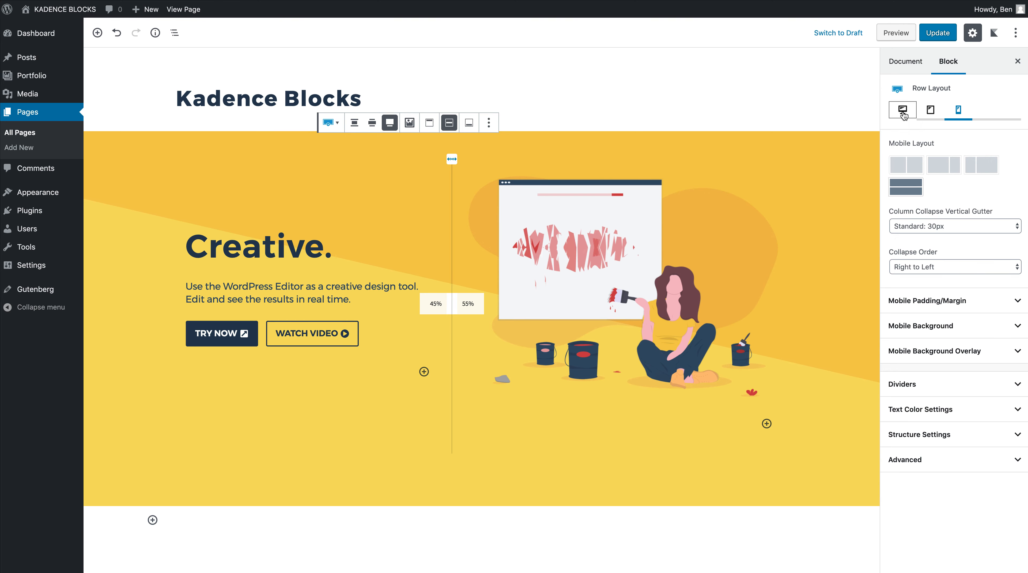
# - Set the row's desktop top and bottom padding to 80 px and update the page
pyautogui.click(903, 111)
pyautogui.click(916, 301)
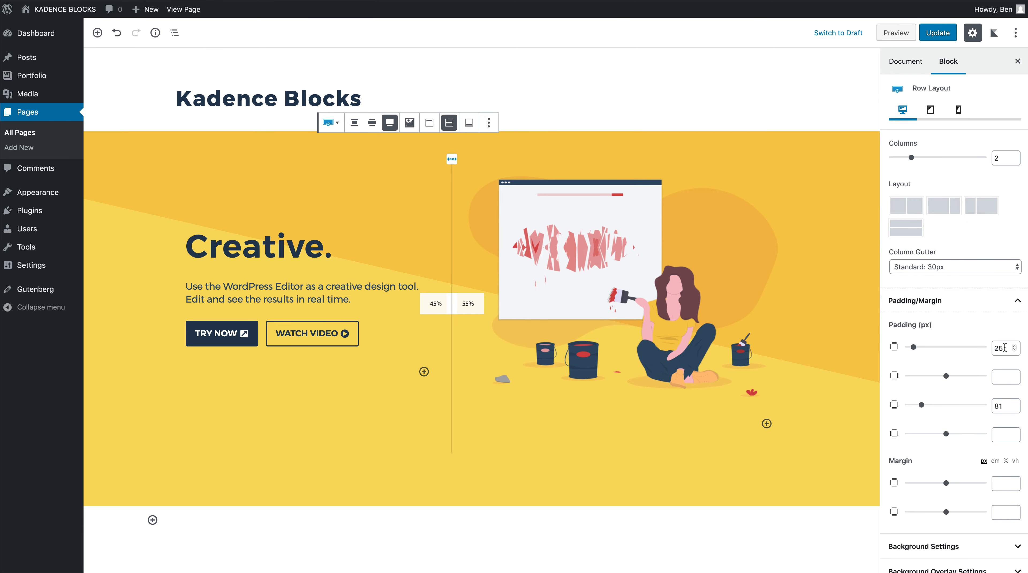
pyautogui.moveTo(1005, 347); pyautogui.dragTo(982, 348)
pyautogui.write('80')
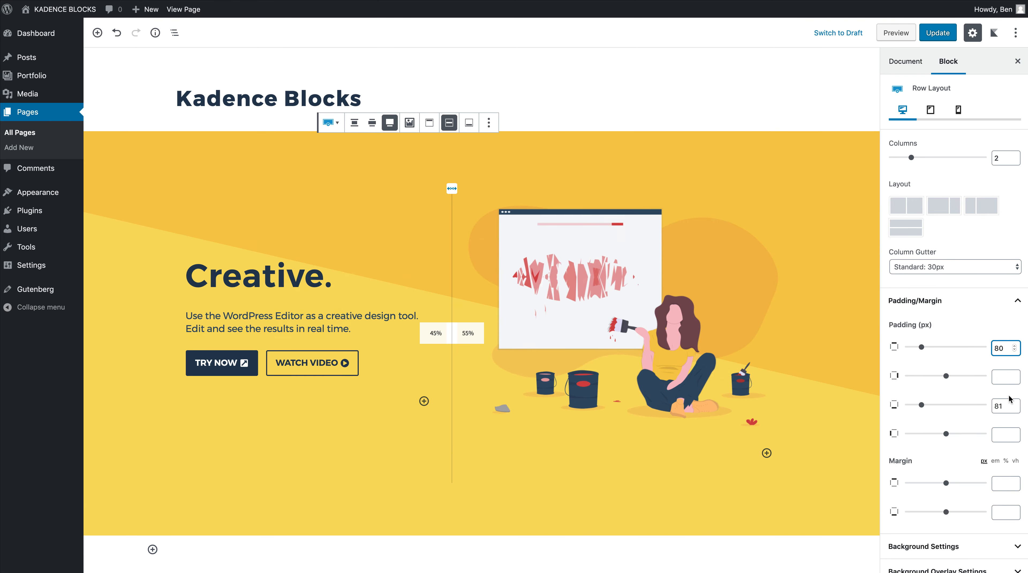
pyautogui.moveTo(1007, 406); pyautogui.dragTo(999, 406)
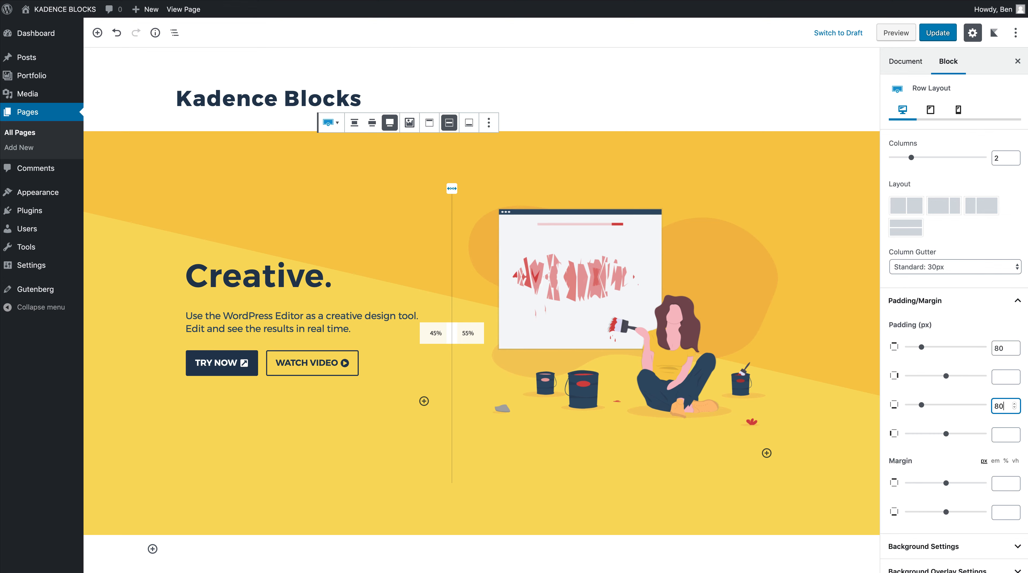
pyautogui.write('0')
pyautogui.click(933, 37)
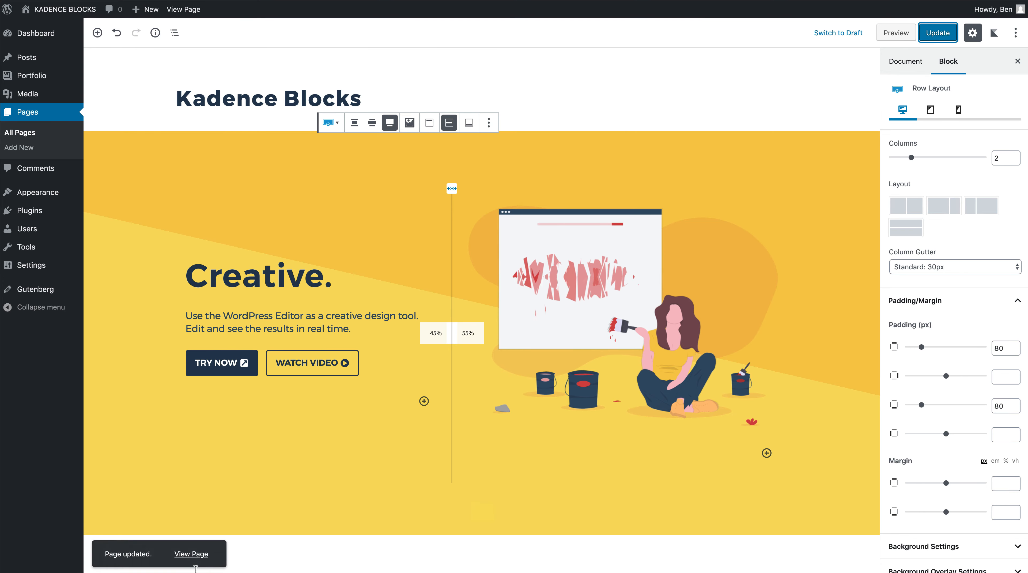
# - View the published page and examine its mobile layout in the browser's iPhone X device emulation
pyautogui.click(192, 556)
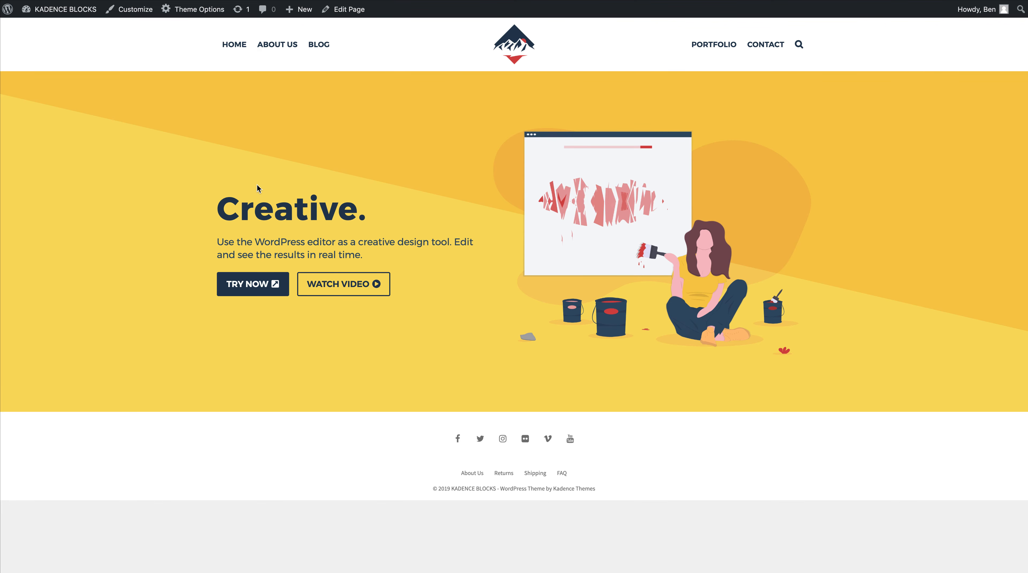
pyautogui.rightClick(216, 499)
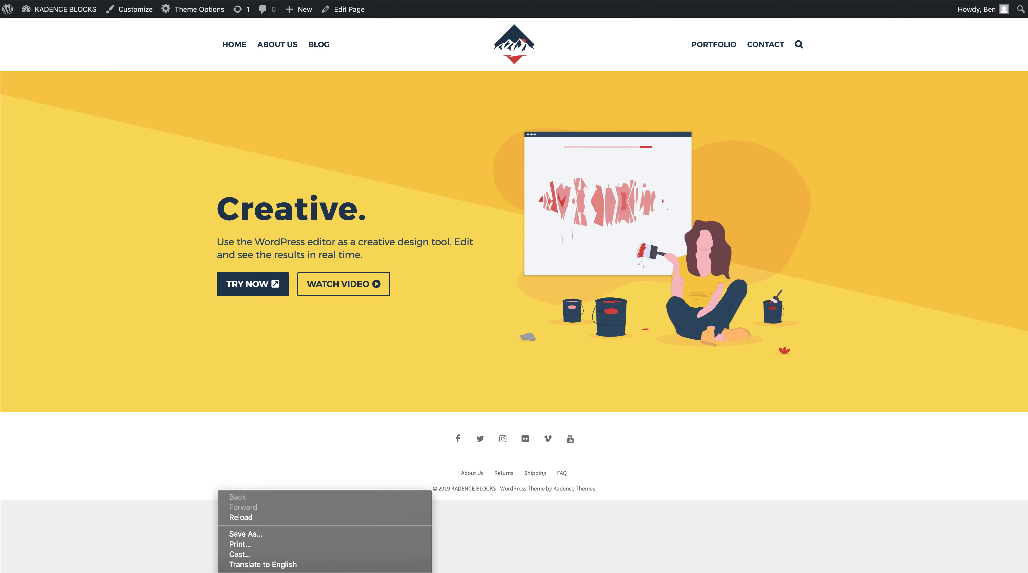
pyautogui.press('Escape')
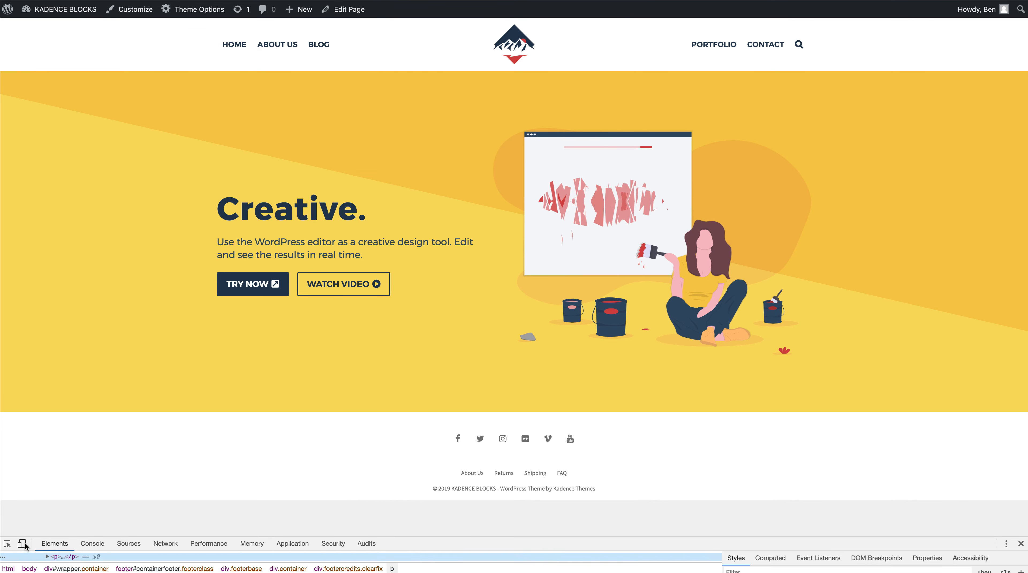
pyautogui.click(22, 544)
pyautogui.scroll(-2, 481, 281)
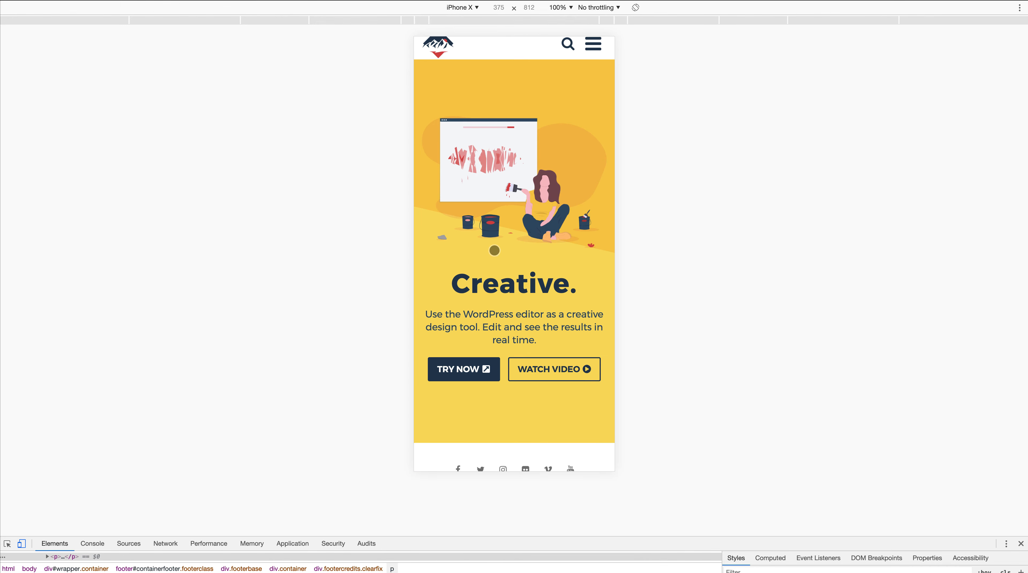
pyautogui.scroll(2, 514, 255)
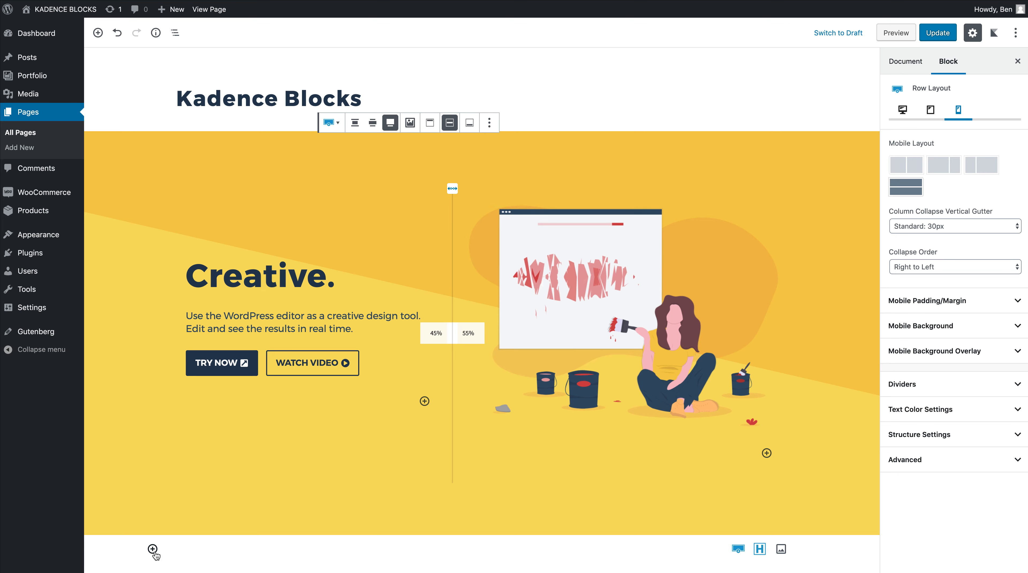
# - Back in the page editor, add a full-width Row Layout block with three equal columns below the hero row
pyautogui.click(152, 549)
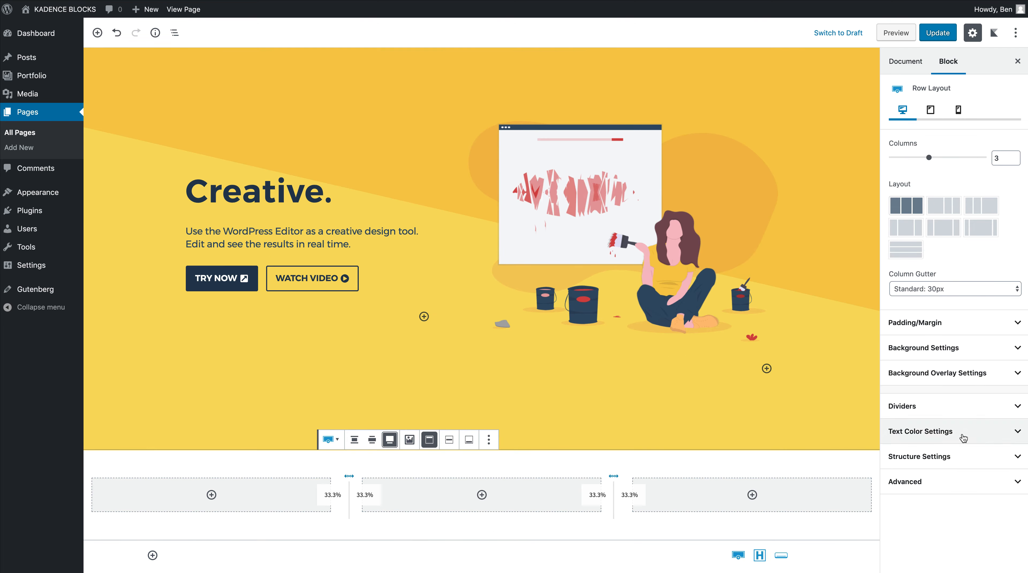
# - Set the three-column row's top and bottom padding to 80 px and limit its inner content width
pyautogui.click(915, 322)
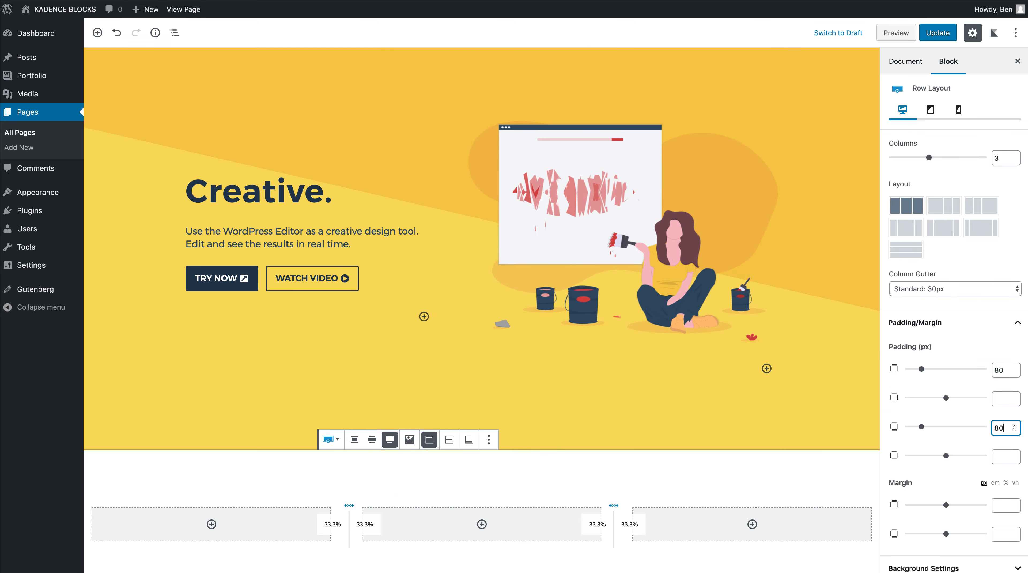
pyautogui.click(919, 456)
# - Add an Info Box block titled "INSPIRATION" to the row's first column
pyautogui.click(211, 495)
pyautogui.click(201, 420)
pyautogui.click(239, 479)
pyautogui.write('INSPIRATION')
pyautogui.click(279, 427)
# - Give the info box a white container background and its three-column row a very light grey background
pyautogui.click(920, 287)
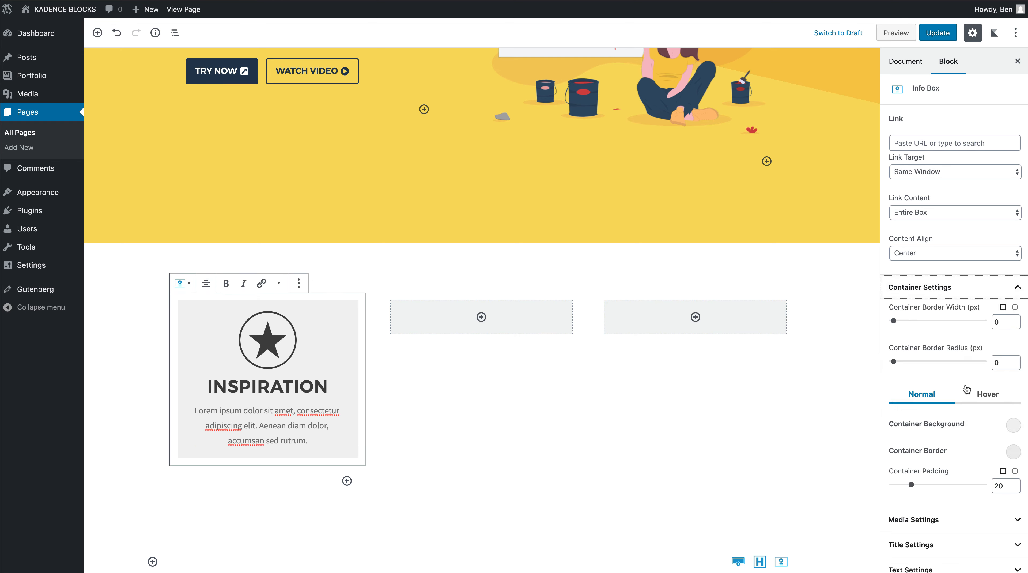
pyautogui.click(983, 425)
pyautogui.click(395, 270)
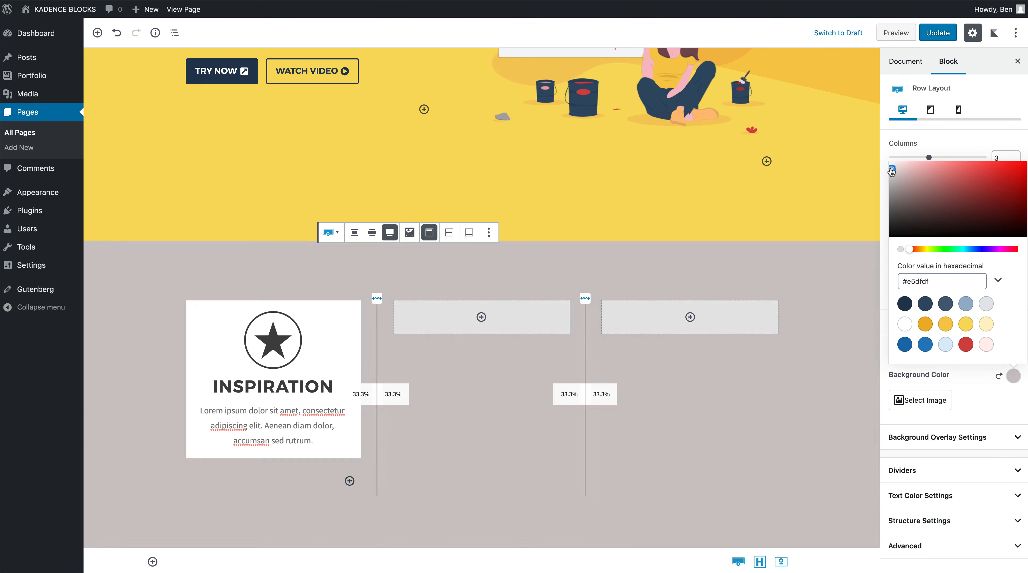
pyautogui.click(891, 172)
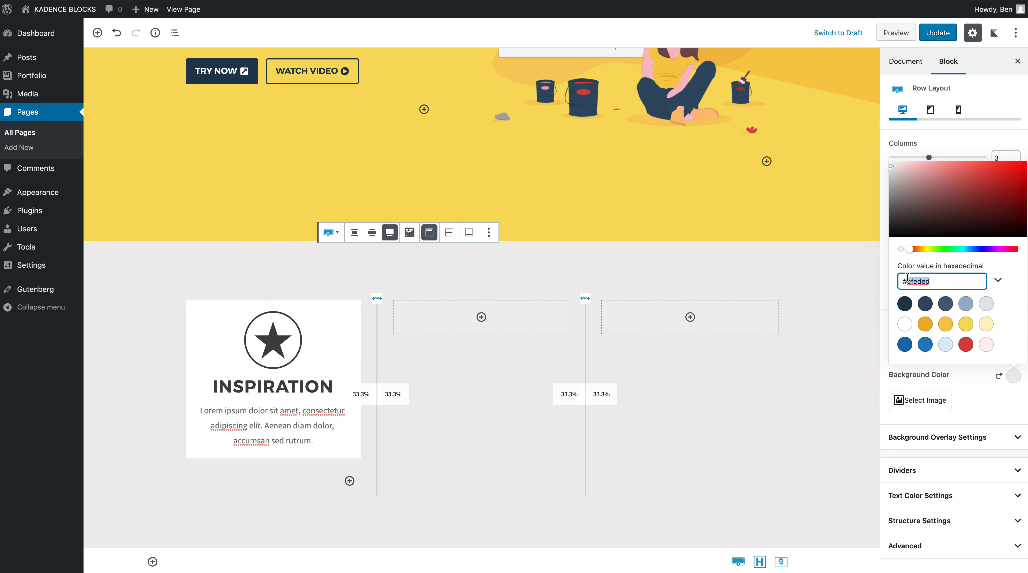
# - Show the info box's Learn More link and change its icon to the paper plane
pyautogui.click(353, 482)
pyautogui.click(280, 473)
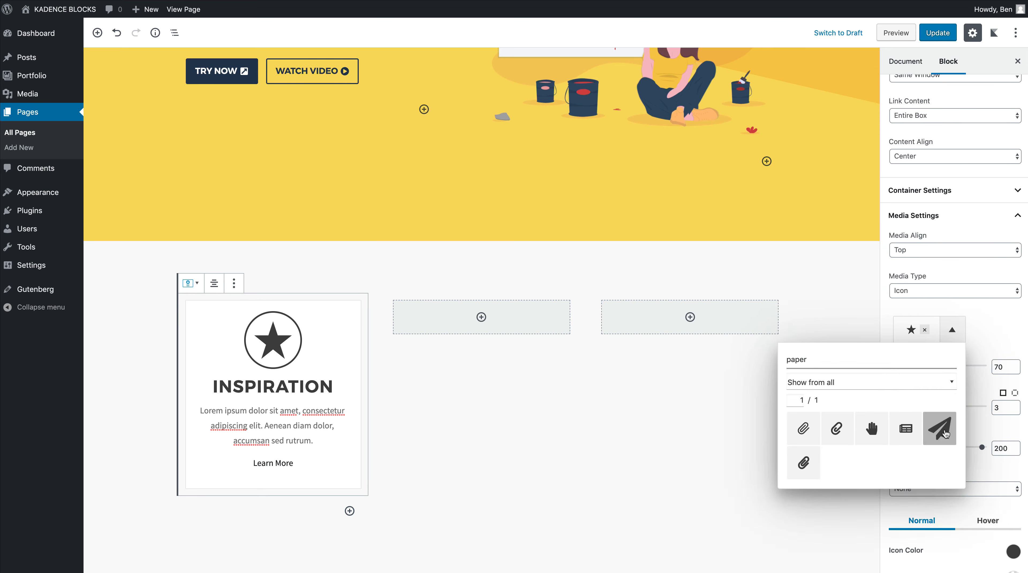
pyautogui.click(940, 428)
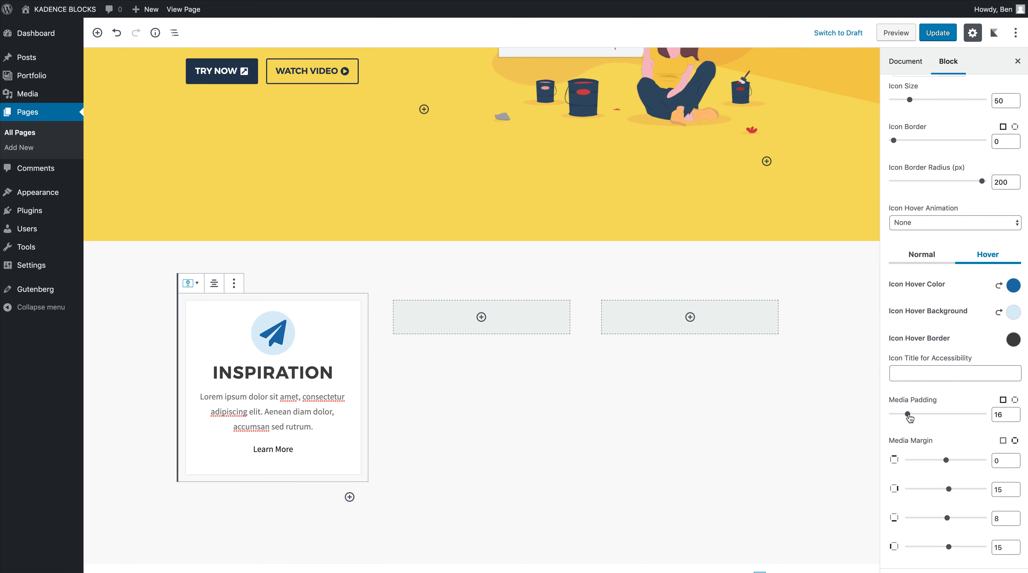
# - Set the icon's media padding to 26 and bottom margin to 15, and slightly increase its top margin
pyautogui.moveTo(908, 415); pyautogui.dragTo(917, 414)
pyautogui.scroll(-1, 922, 418)
pyautogui.moveTo(946, 435); pyautogui.dragTo(947, 434)
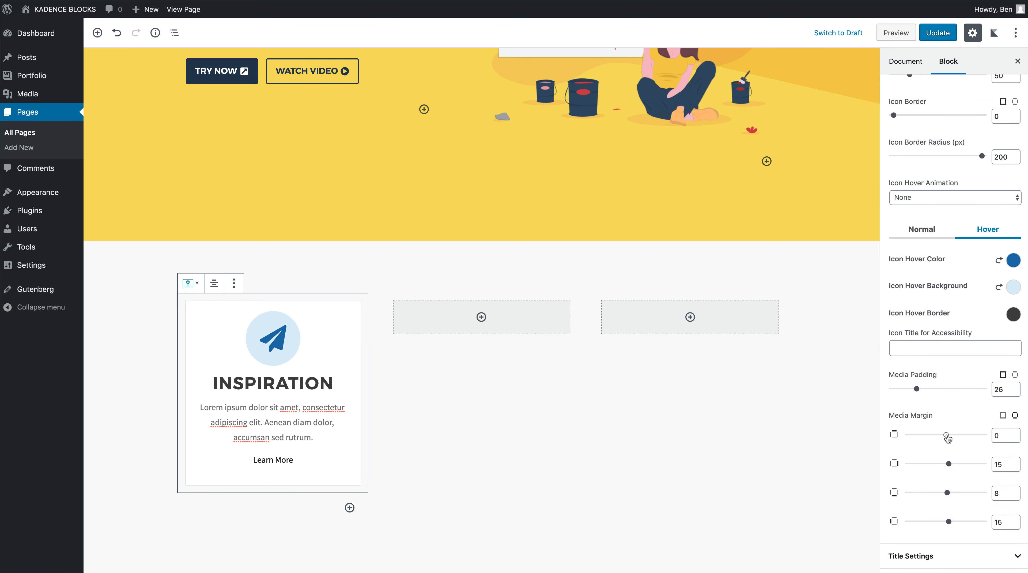
pyautogui.moveTo(947, 492); pyautogui.dragTo(949, 492)
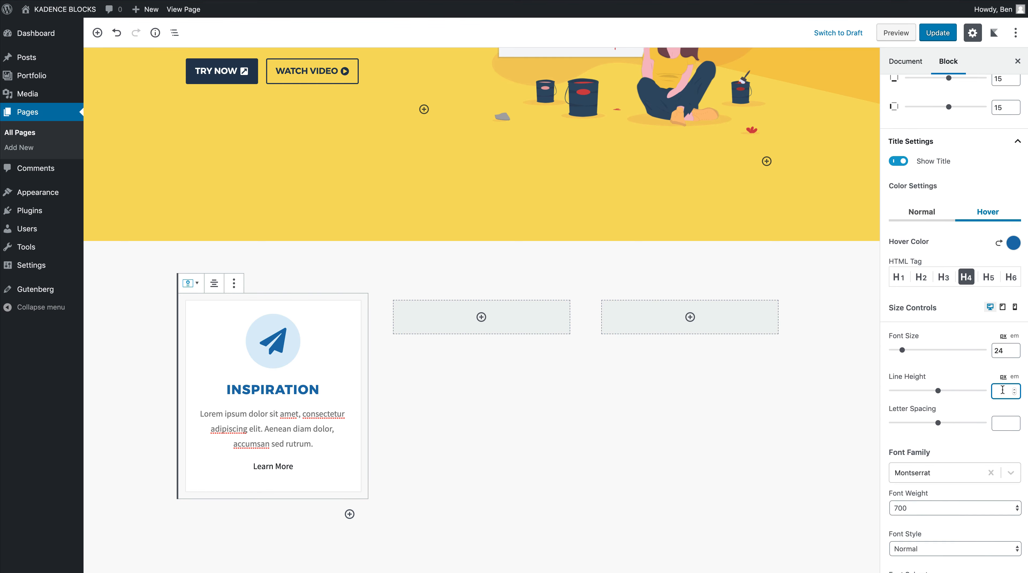
# - Set the box title's line height to 24 px and style Learn More with a 1 px top border and Montserrat at weight 600
pyautogui.write('24')
pyautogui.scroll(-15, 973, 424)
pyautogui.scroll(20, 931, 192)
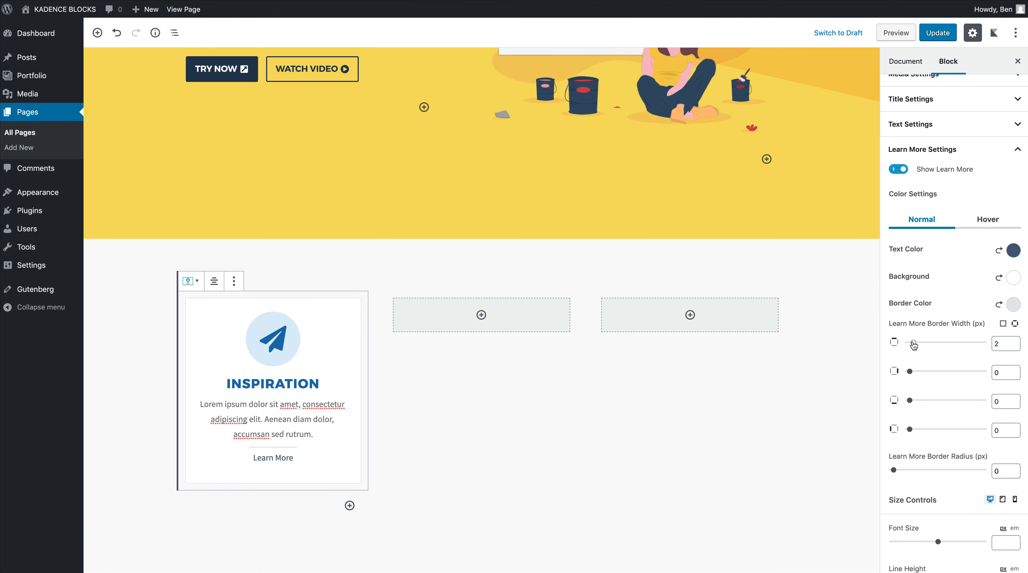
pyautogui.click(933, 375)
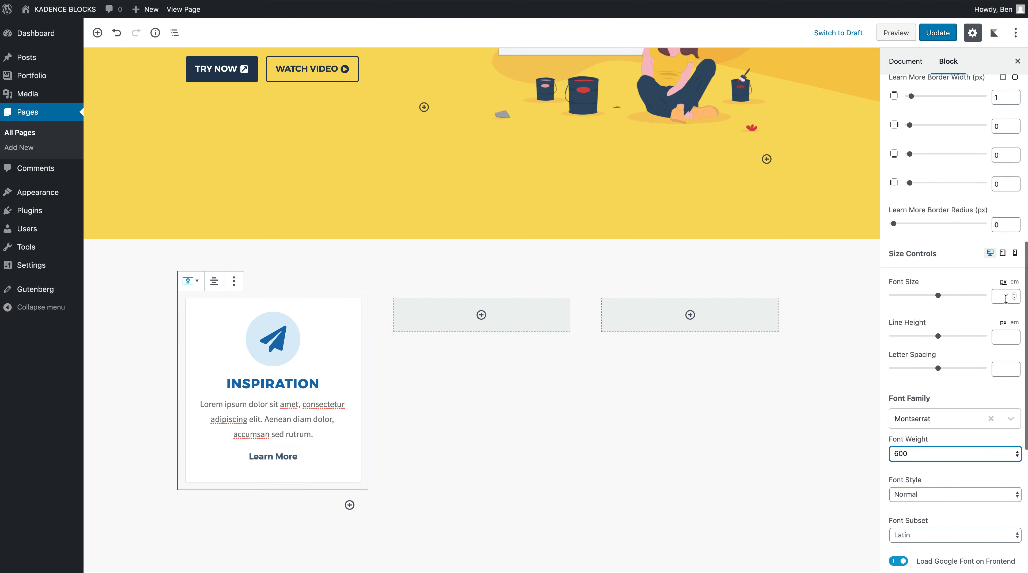
pyautogui.scroll(10, 956, 422)
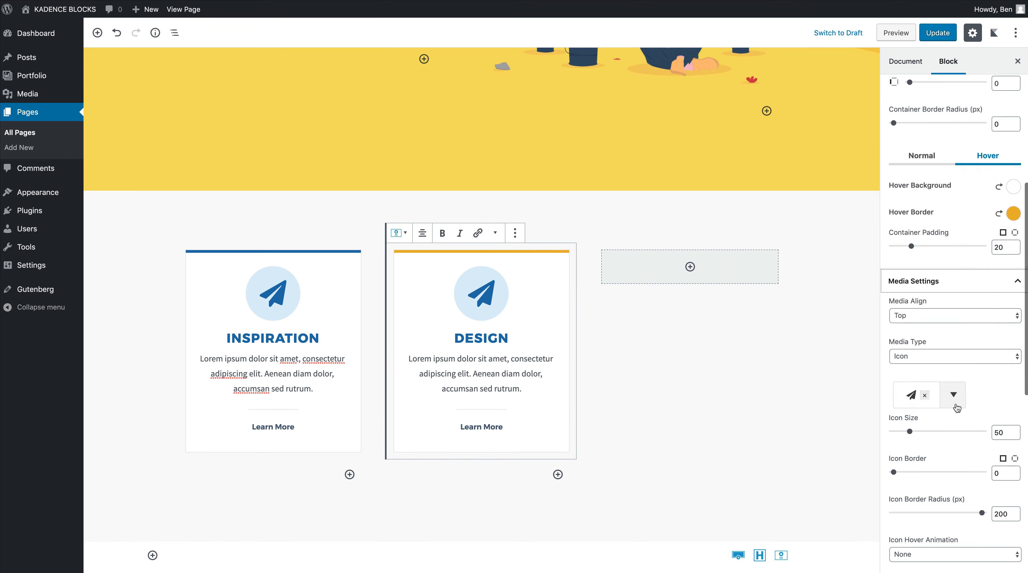
# - Restyle the icon of the DESIGN info box in the second column
pyautogui.scroll(-4, 962, 430)
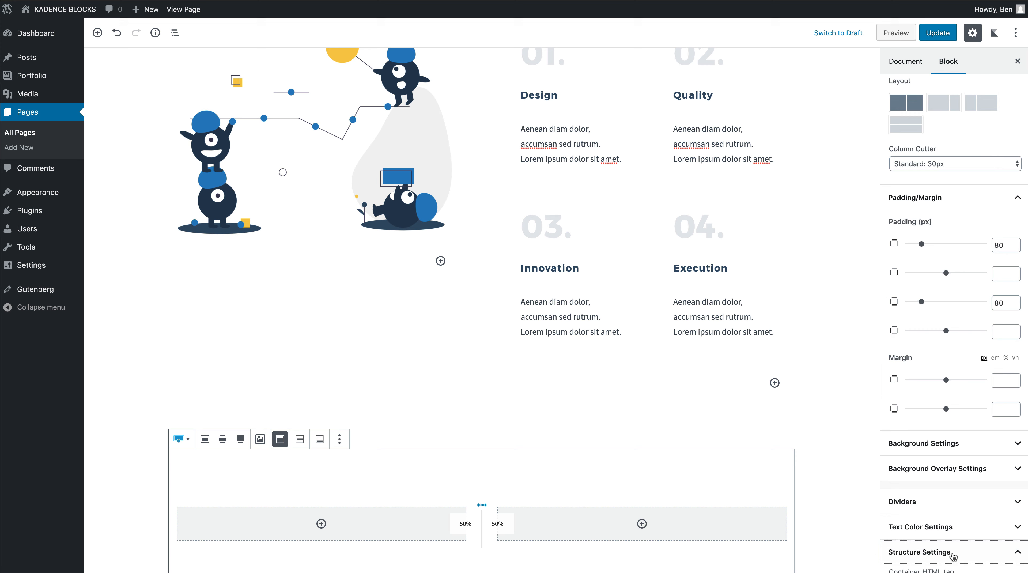
# - Add the heading "Lets Connect!" beside the illustration in the new two-column row, in Montserrat 700 at 50 px with 60 px line height
pyautogui.click(918, 549)
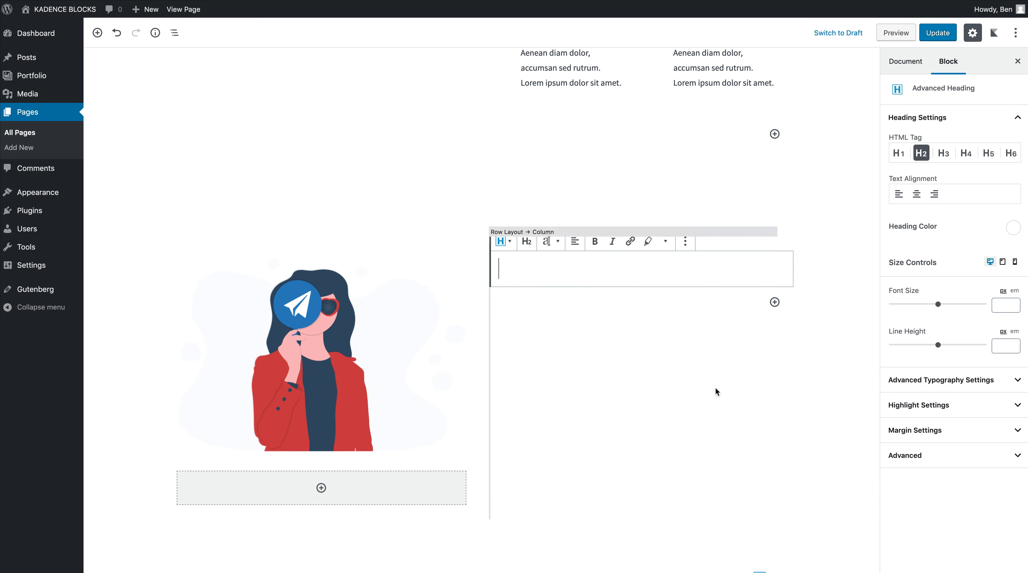
pyautogui.click(547, 249)
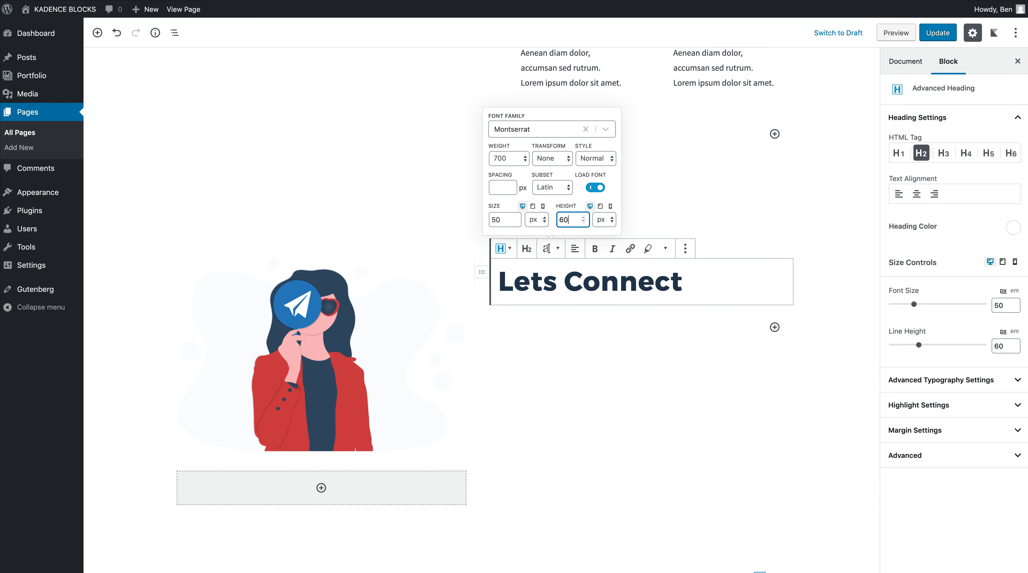
pyautogui.click(727, 292)
pyautogui.write('!')
# - Add a regular-weight Montserrat heading below reading "We'd love to hear your feedback or answer any questions you may have."
pyautogui.press('Return')
pyautogui.write("We'd love to hear your feedback or answer any questions you may have.")
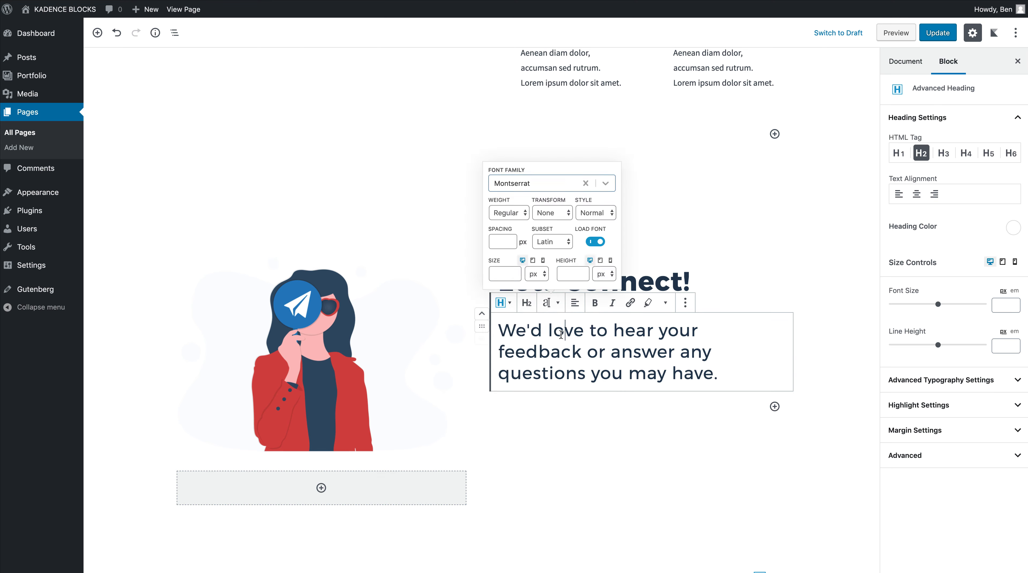
pyautogui.click(503, 241)
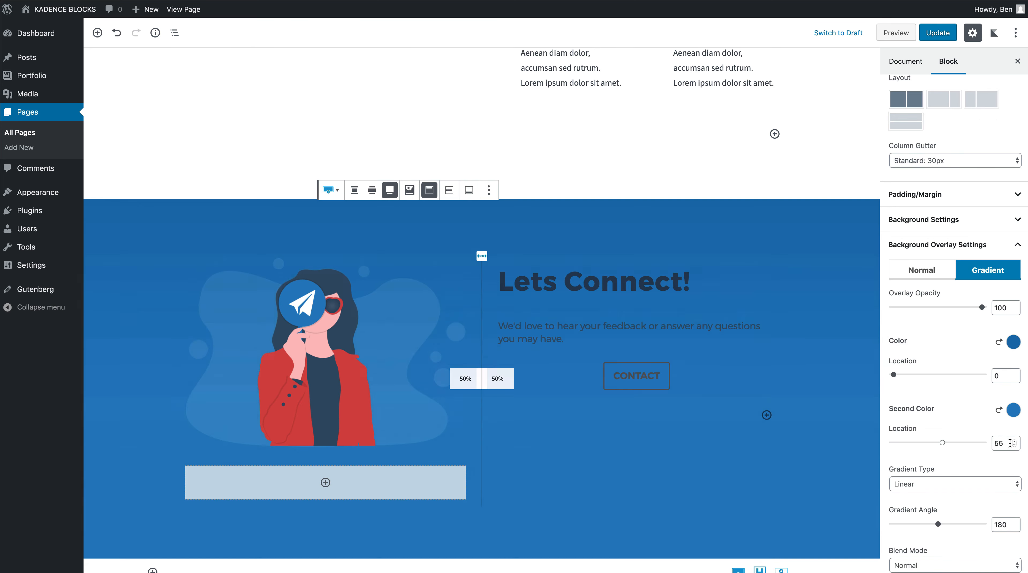
# - Split the contact row's blue gradient overlay into two diagonal tones and vertically center the row's content
pyautogui.moveTo(938, 440); pyautogui.dragTo(980, 440)
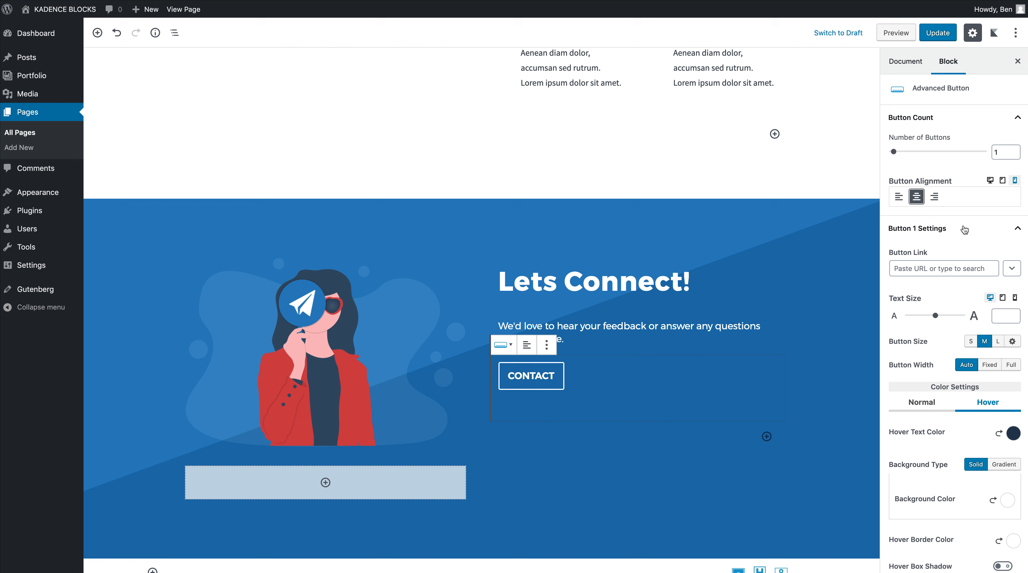
pyautogui.click(449, 190)
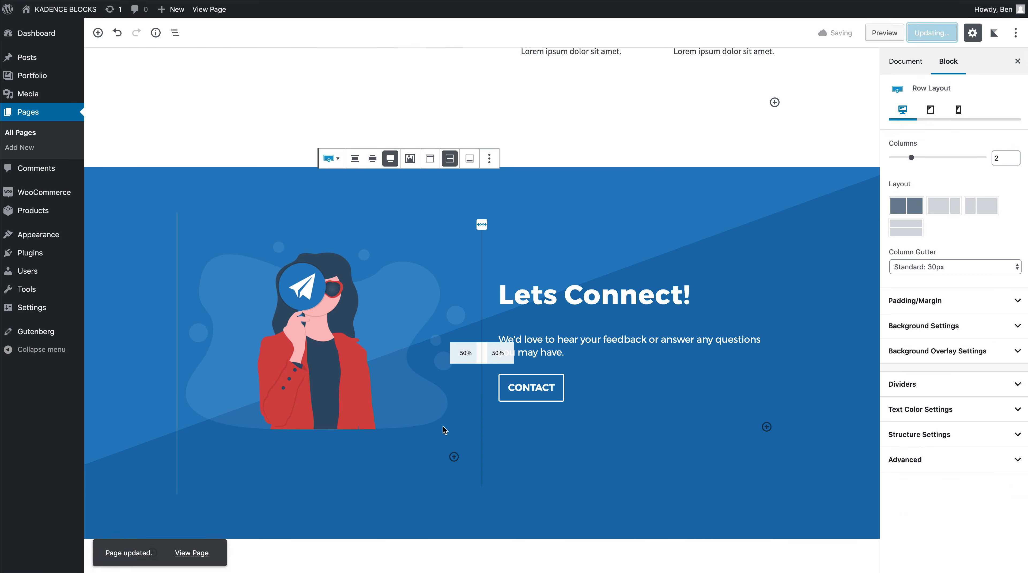
# - View the published page and examine its desktop layout from the hero row down to the contact row
pyautogui.click(198, 551)
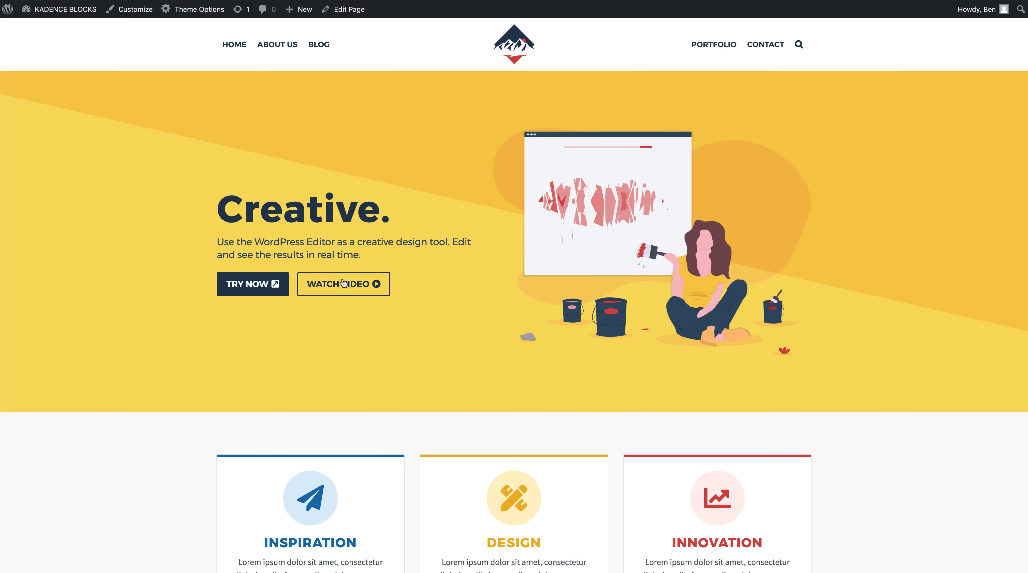
pyautogui.scroll(-3, 466, 333)
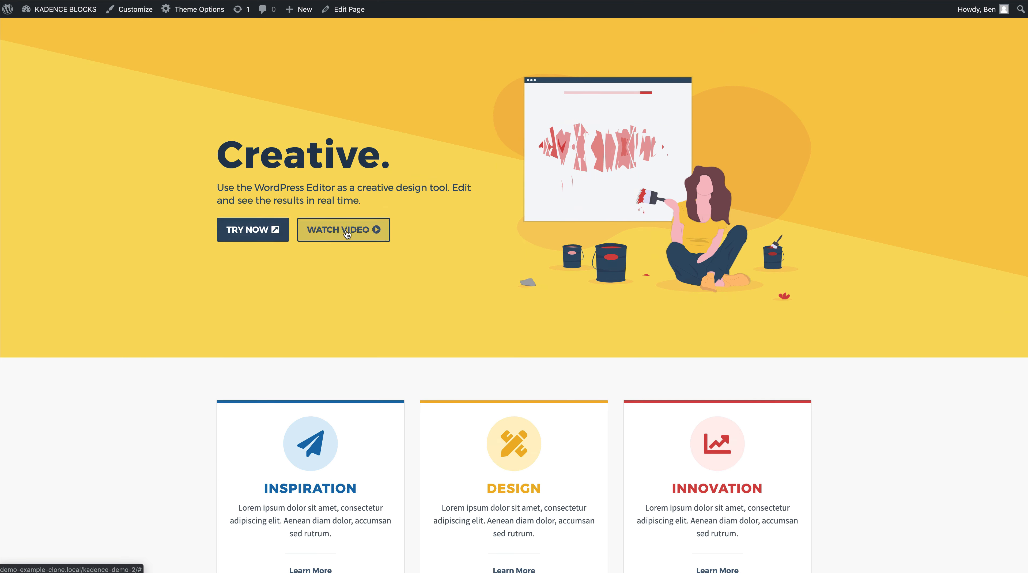
pyautogui.scroll(-6, 375, 317)
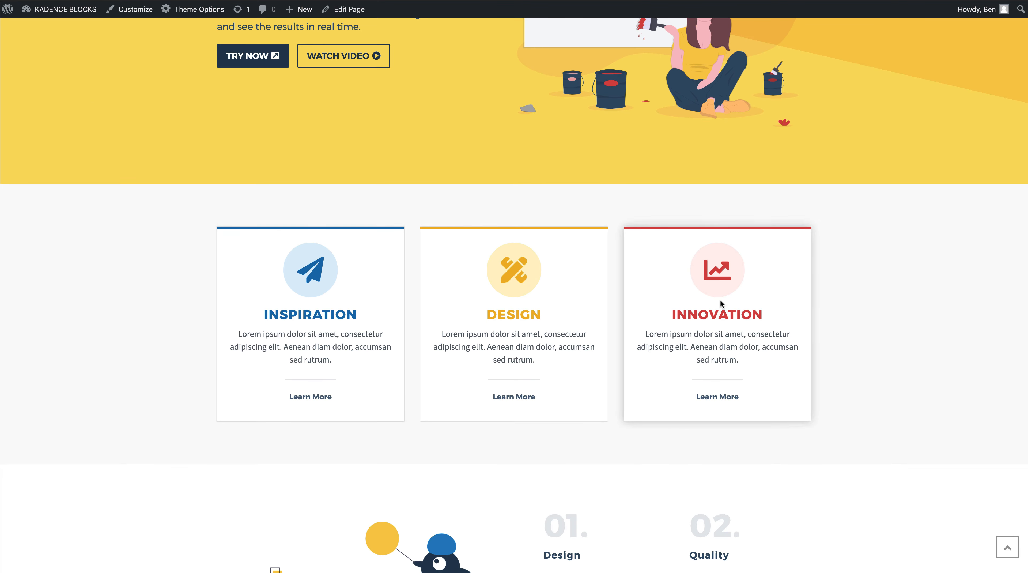
pyautogui.scroll(-5, 721, 310)
pyautogui.scroll(-10, 721, 310)
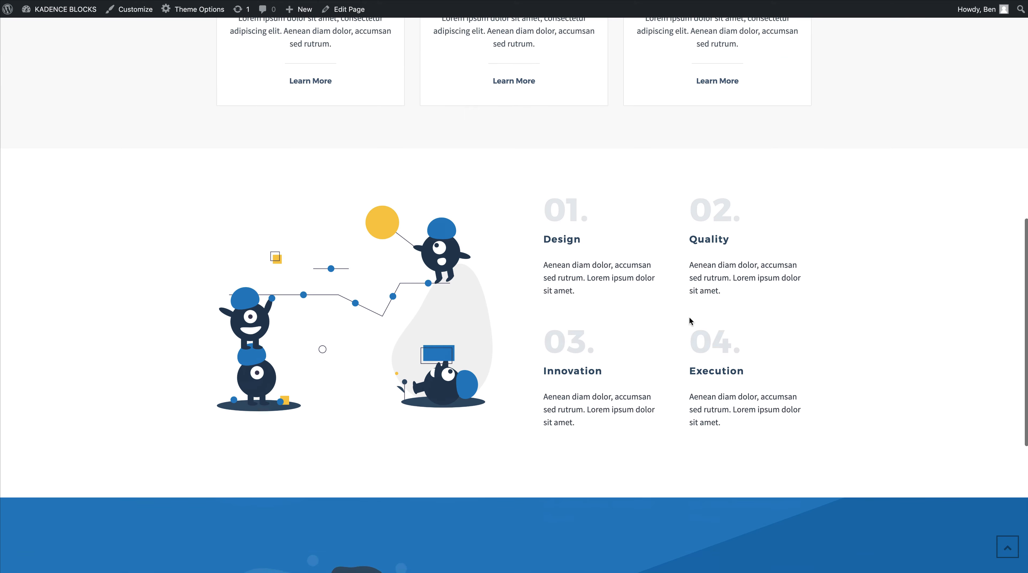
pyautogui.scroll(-5, 477, 351)
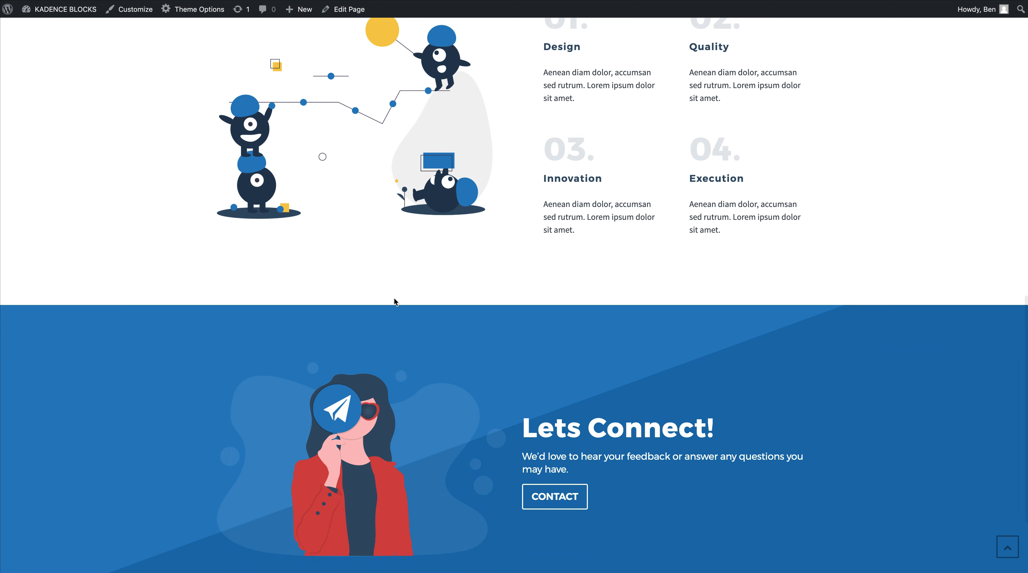
pyautogui.scroll(-3, 506, 452)
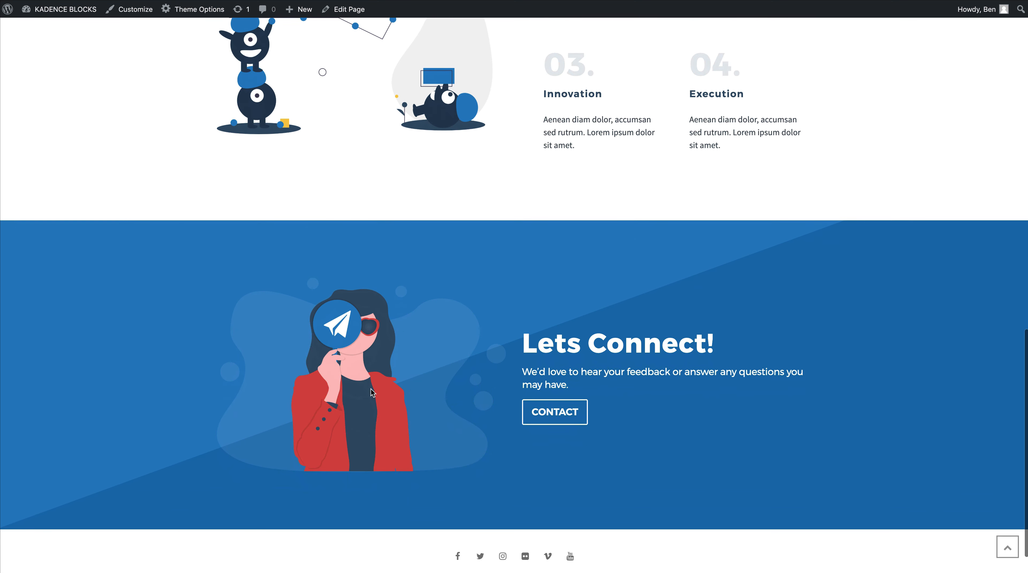
pyautogui.click(556, 419)
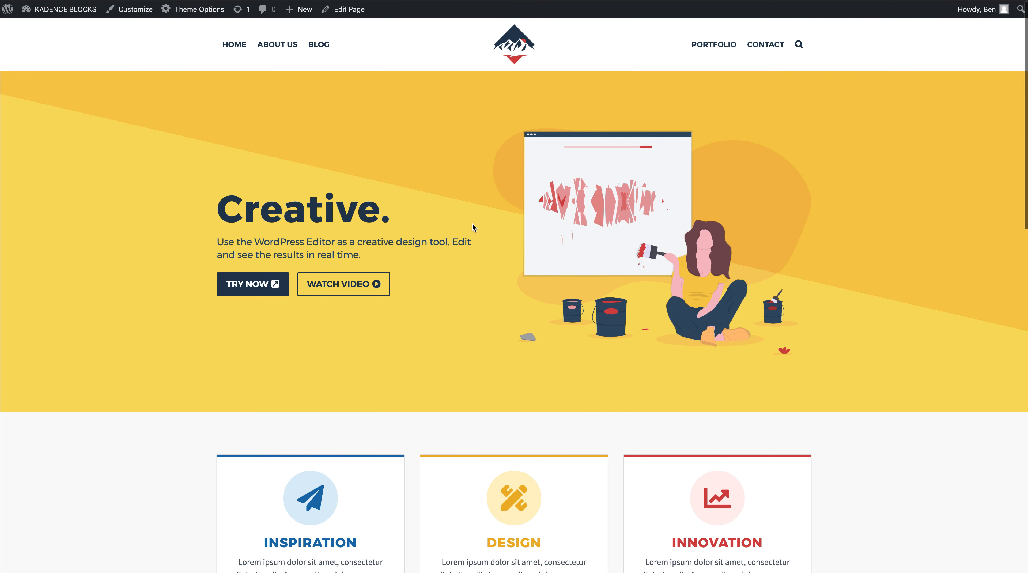
# - Examine the whole published page's mobile layout in the browser's iPhone X device emulation
pyautogui.rightClick(474, 200)
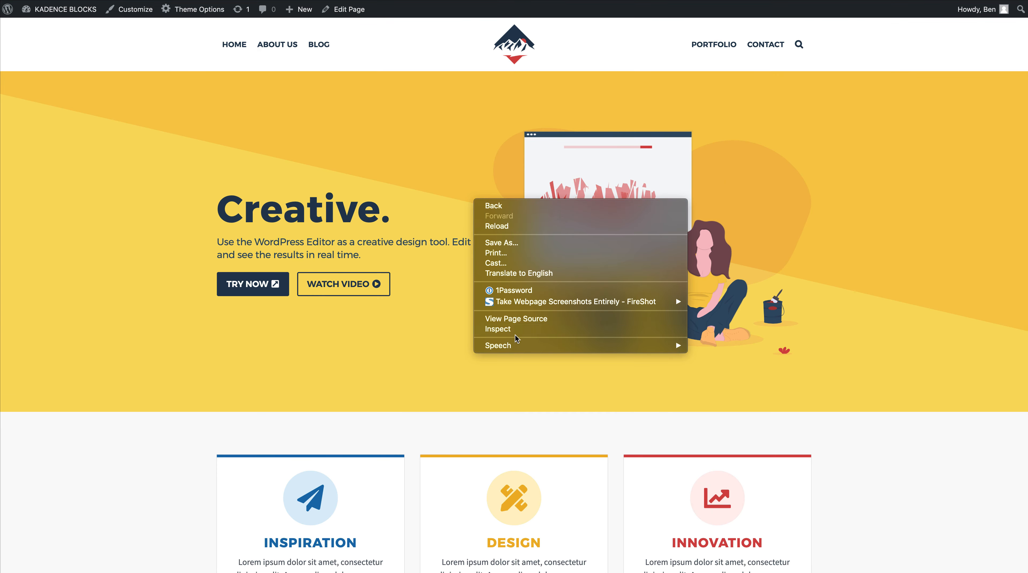
pyautogui.click(508, 330)
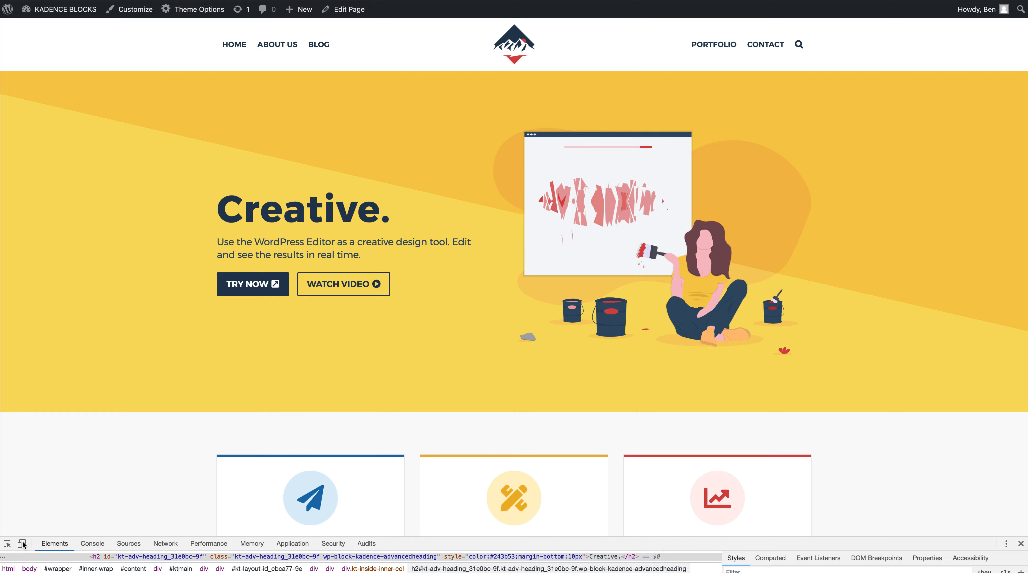
pyautogui.click(21, 544)
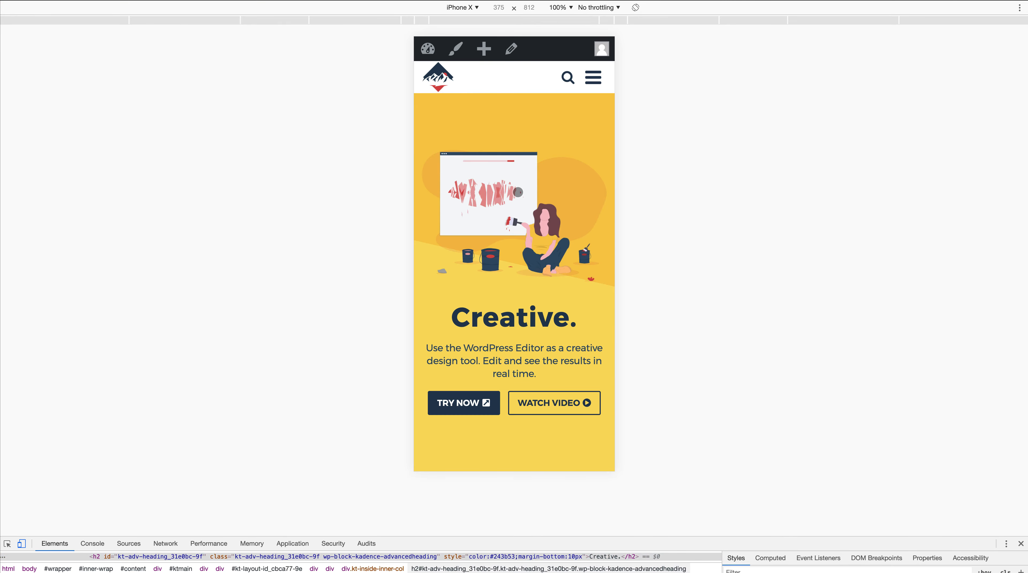
pyautogui.scroll(-6, 517, 191)
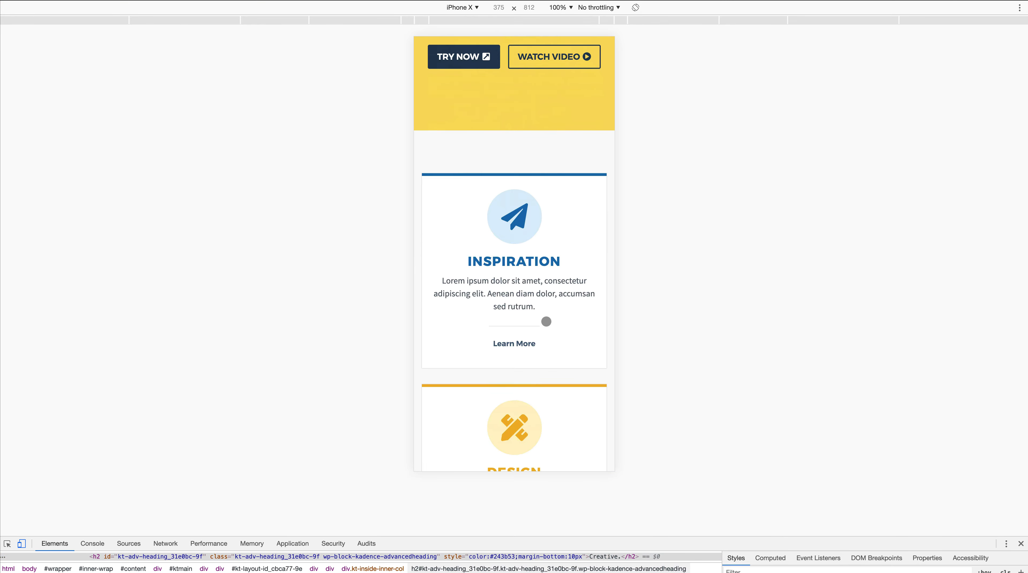
pyautogui.scroll(-7, 547, 321)
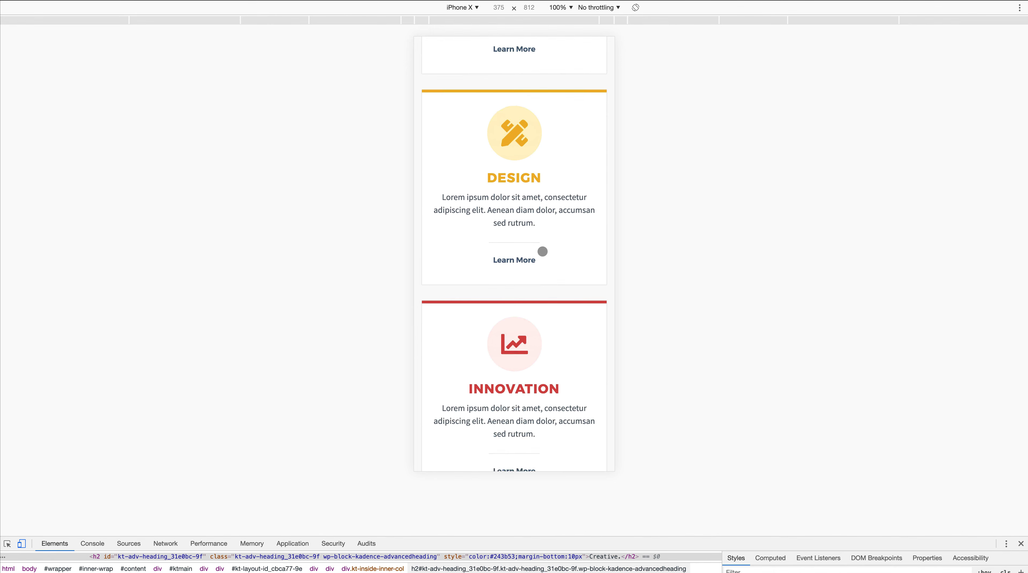
pyautogui.scroll(-10, 543, 251)
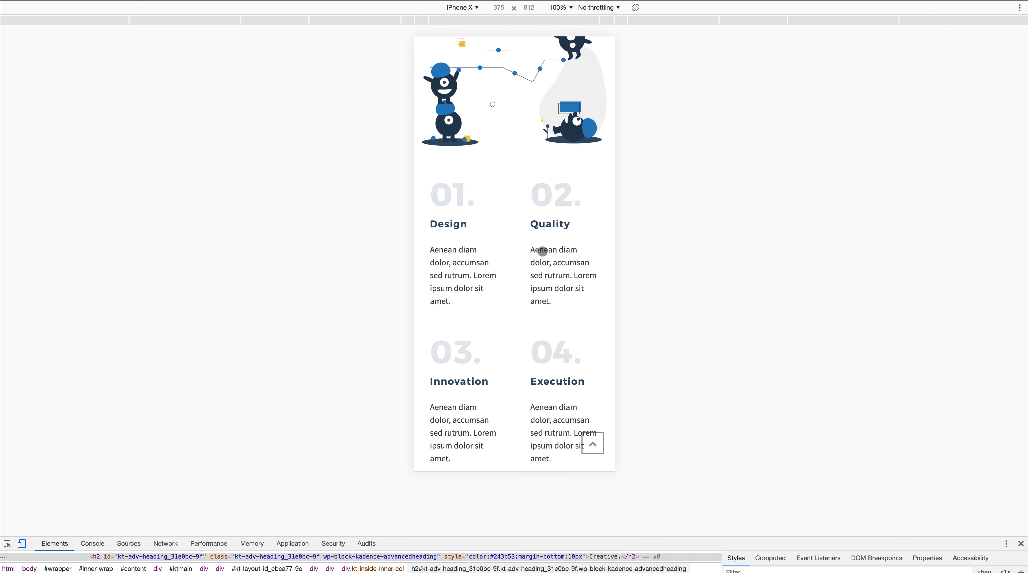
pyautogui.scroll(-2, 543, 252)
pyautogui.scroll(-10, 485, 300)
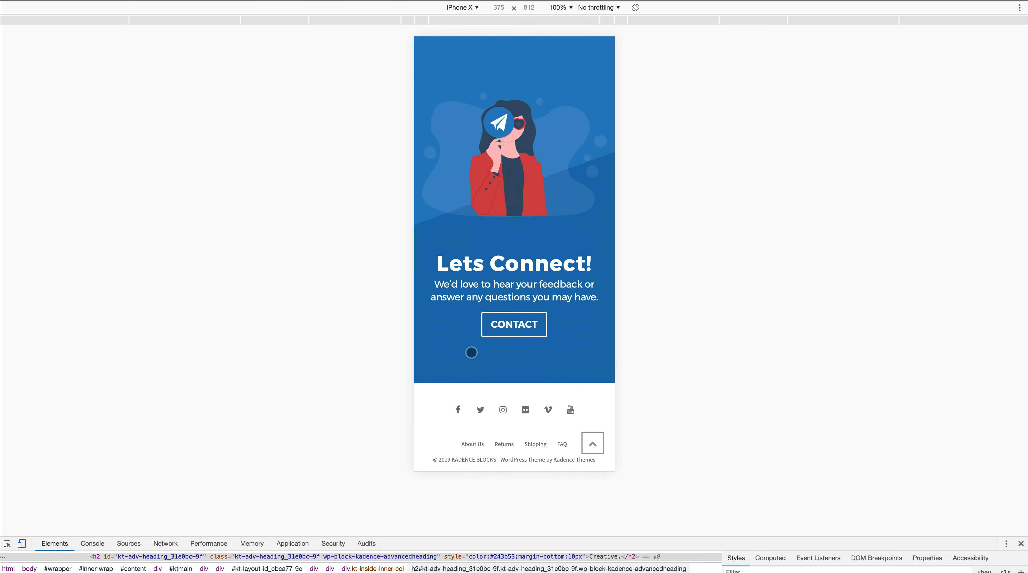
pyautogui.scroll(15, 471, 352)
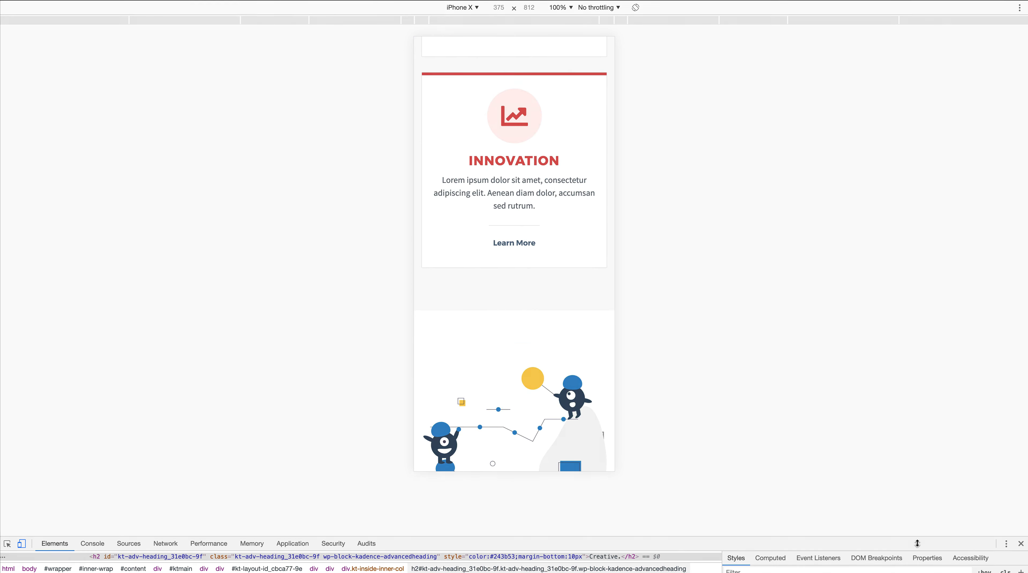